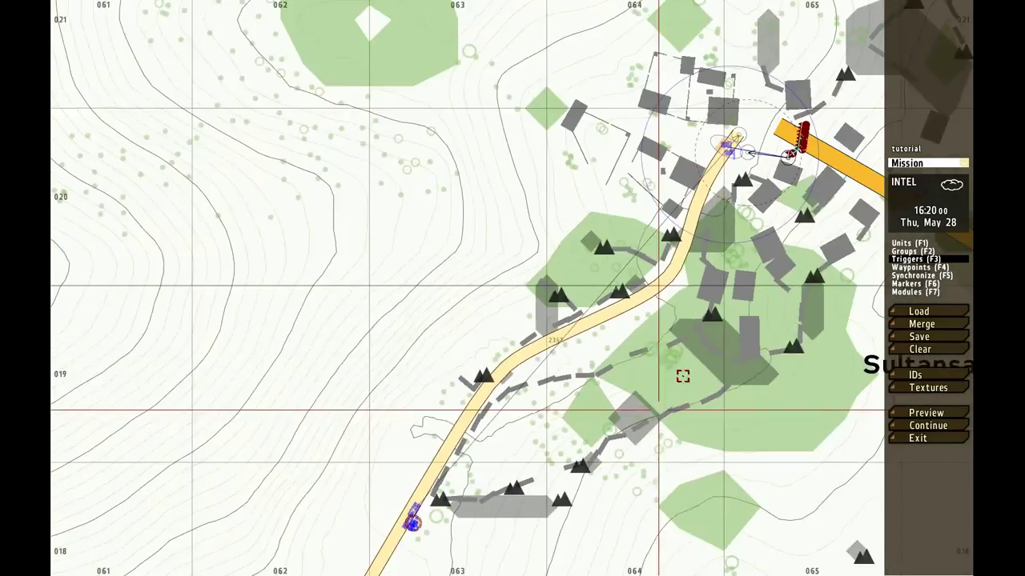
# Step: Examine the existing mission layout around Sultansafe, from the convoy on the southwest road to the enemy group and triggers in the village
pyautogui.scroll(-1, 721, 334)
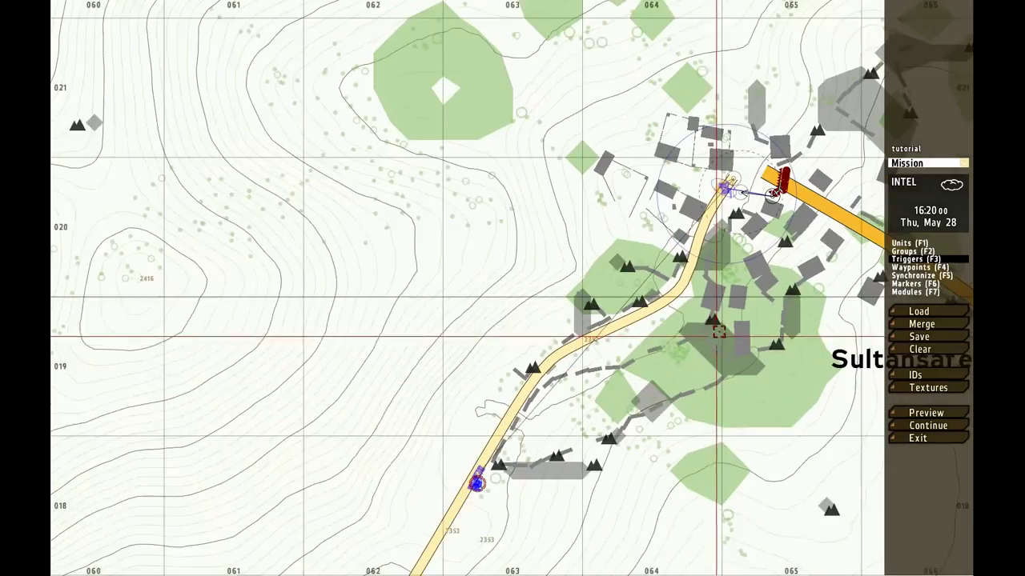
pyautogui.moveTo(719, 297); pyautogui.dragTo(646, 352, button='right')
pyautogui.scroll(3, 699, 236)
pyautogui.scroll(2, 694, 239)
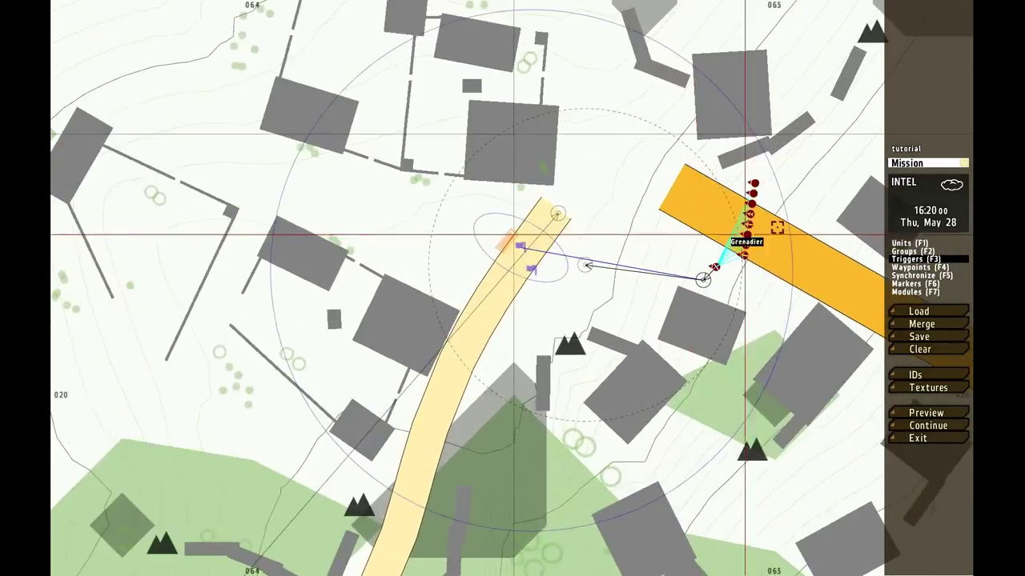
pyautogui.scroll(2, 777, 227)
pyautogui.moveTo(711, 343); pyautogui.dragTo(743, 272, button='right')
pyautogui.moveTo(665, 375); pyautogui.dragTo(735, 245, button='right')
pyautogui.scroll(-2, 735, 245)
pyautogui.scroll(-3, 715, 317)
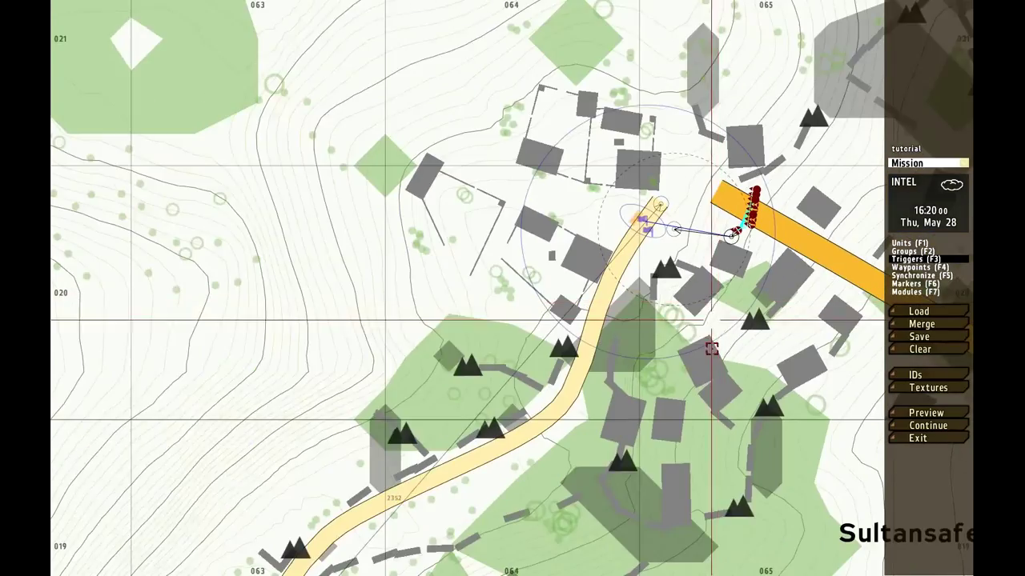
pyautogui.moveTo(681, 391); pyautogui.dragTo(731, 320, button='right')
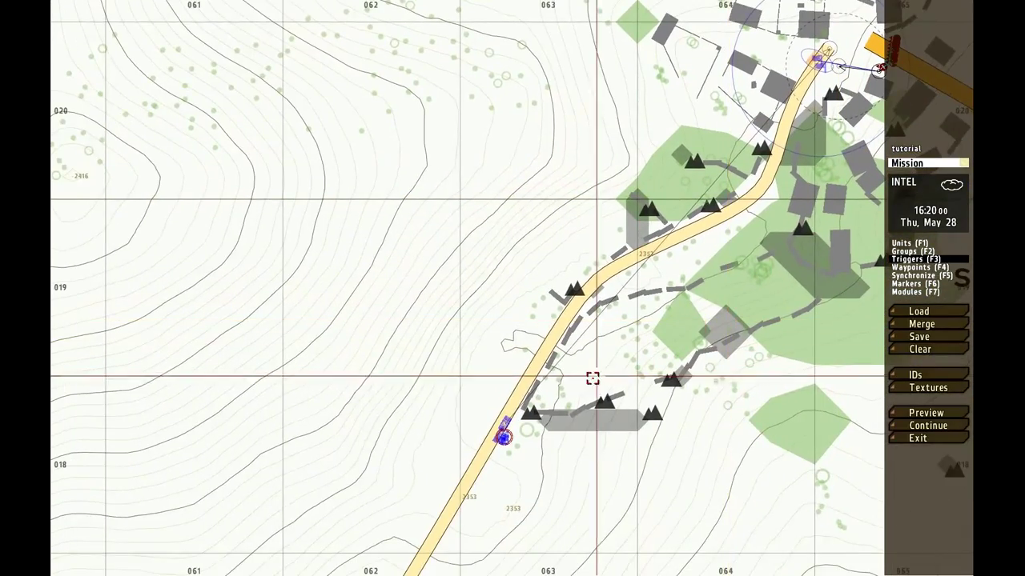
pyautogui.moveTo(707, 355); pyautogui.dragTo(611, 387, button='right')
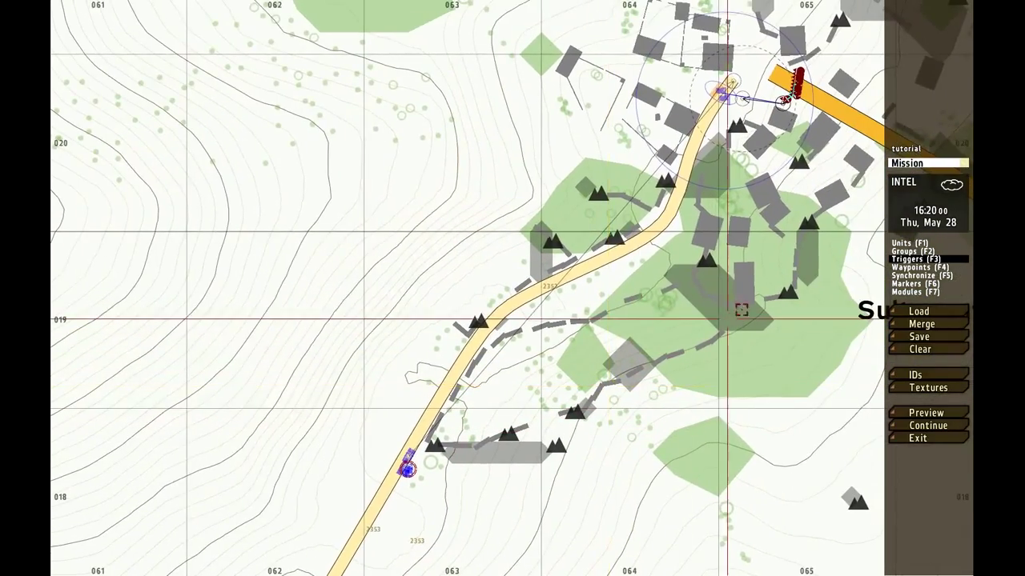
pyautogui.moveTo(762, 92); pyautogui.dragTo(693, 231, button='right')
pyautogui.scroll(3, 693, 232)
pyautogui.scroll(-5, 663, 231)
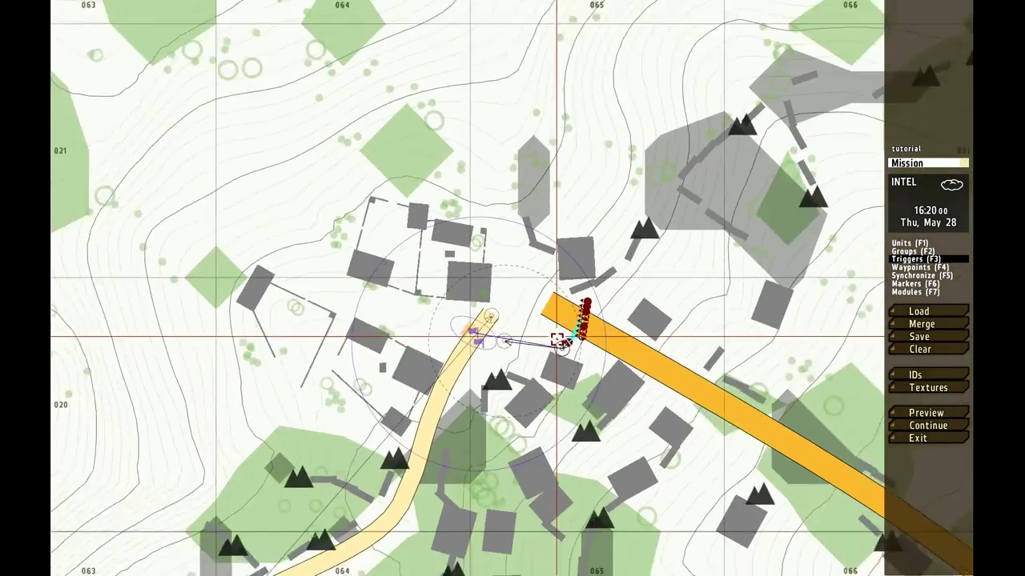
pyautogui.scroll(-2, 557, 340)
pyautogui.moveTo(558, 340); pyautogui.dragTo(863, 43, button='right')
pyautogui.scroll(-1, 615, 354)
pyautogui.scroll(-1, 615, 354)
pyautogui.moveTo(680, 281); pyautogui.dragTo(606, 360, button='right')
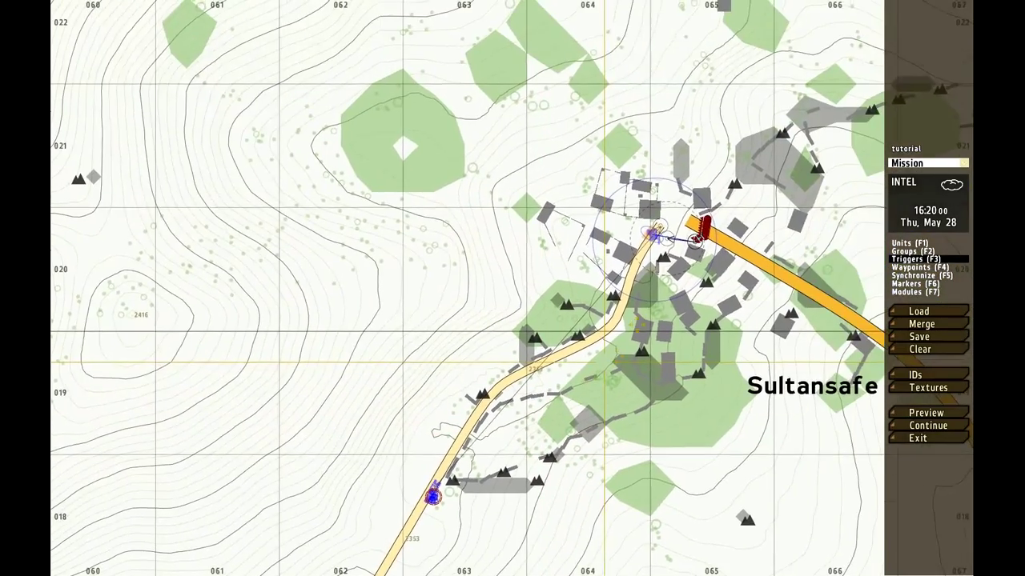
pyautogui.scroll(3, 676, 239)
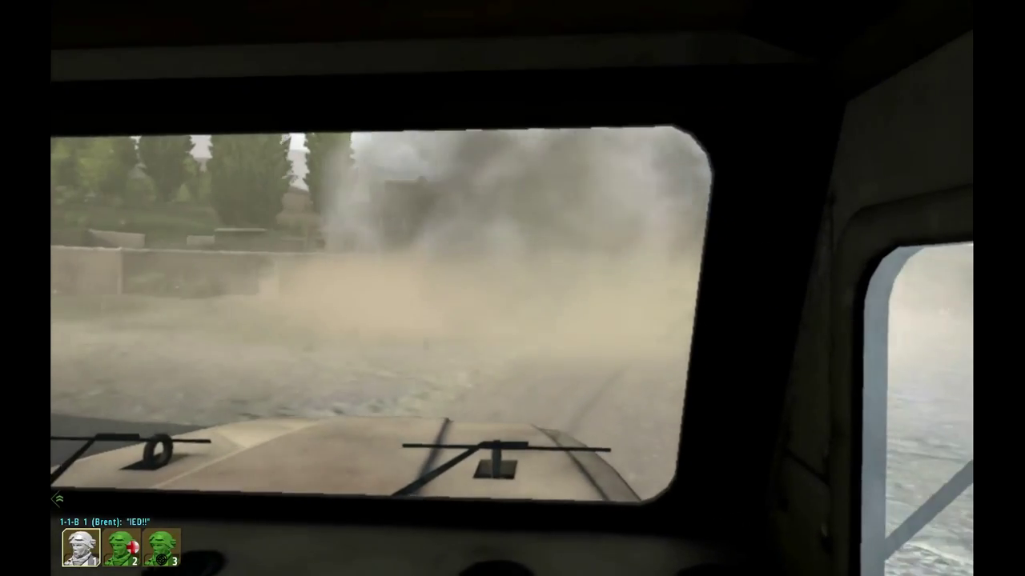
# Step: Play-test the mission on foot after the IED explosion and return from the debriefing to the editor map
pyautogui.scroll(-1, 512, 288)
pyautogui.middleClick(511, 288)
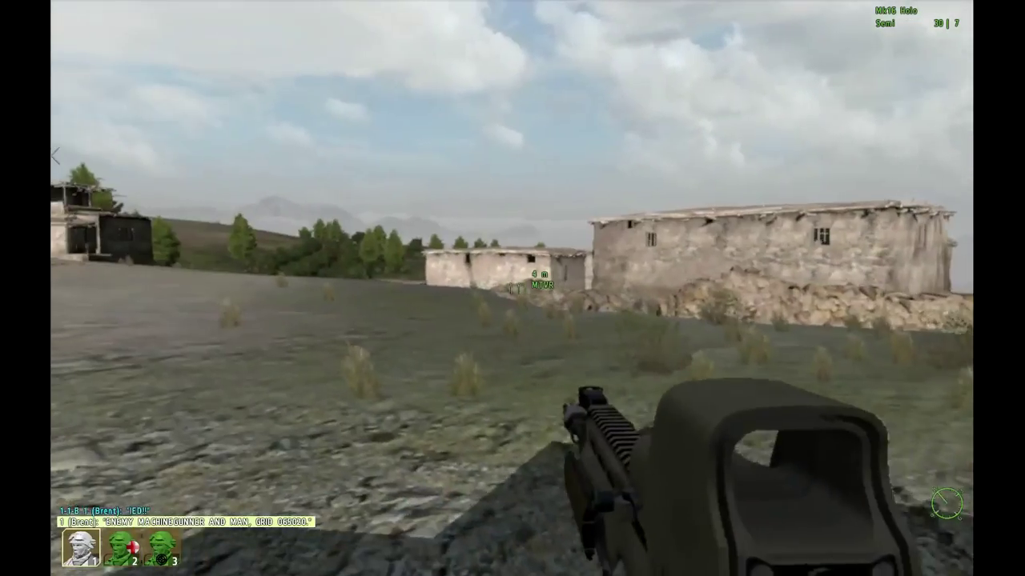
pyautogui.press('KP_Enter')
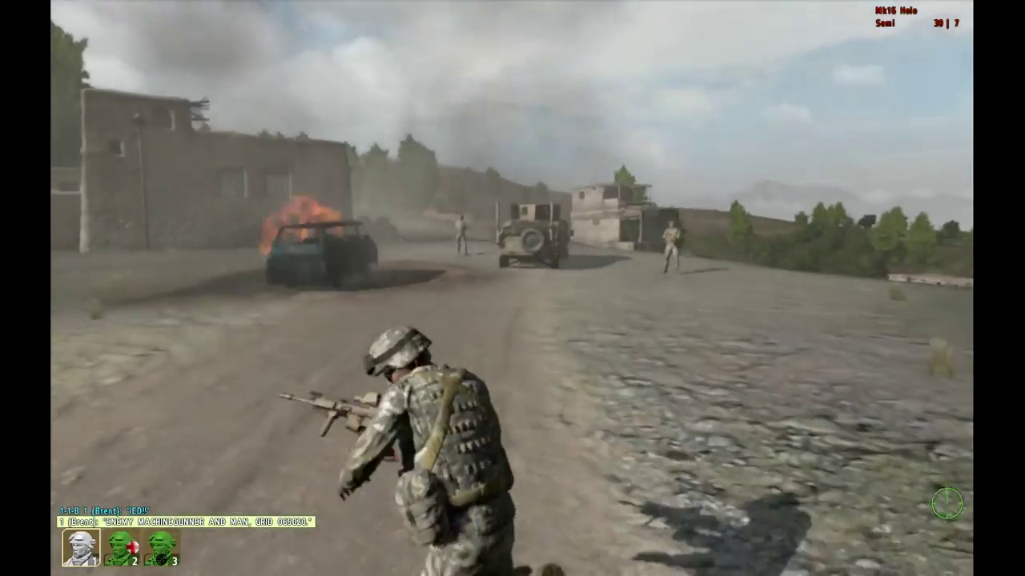
pyautogui.press('w')
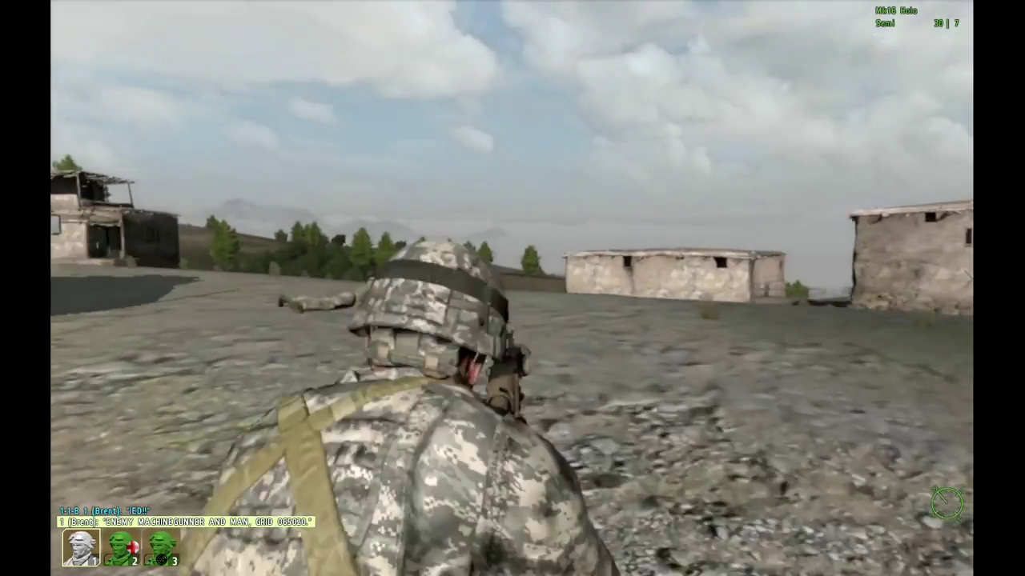
pyautogui.rightClick(512, 289)
pyautogui.press('w')
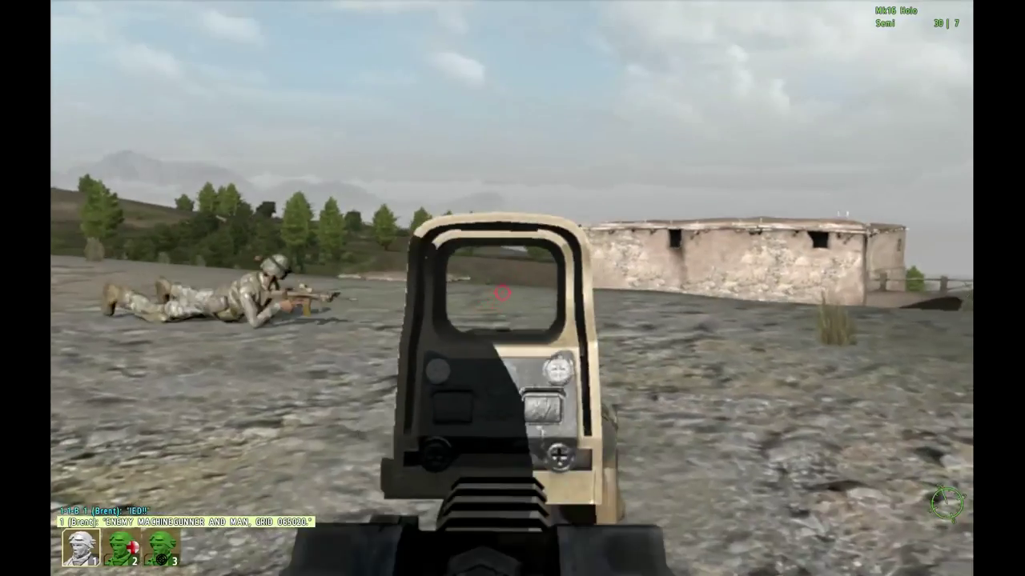
pyautogui.rightClick(512, 289)
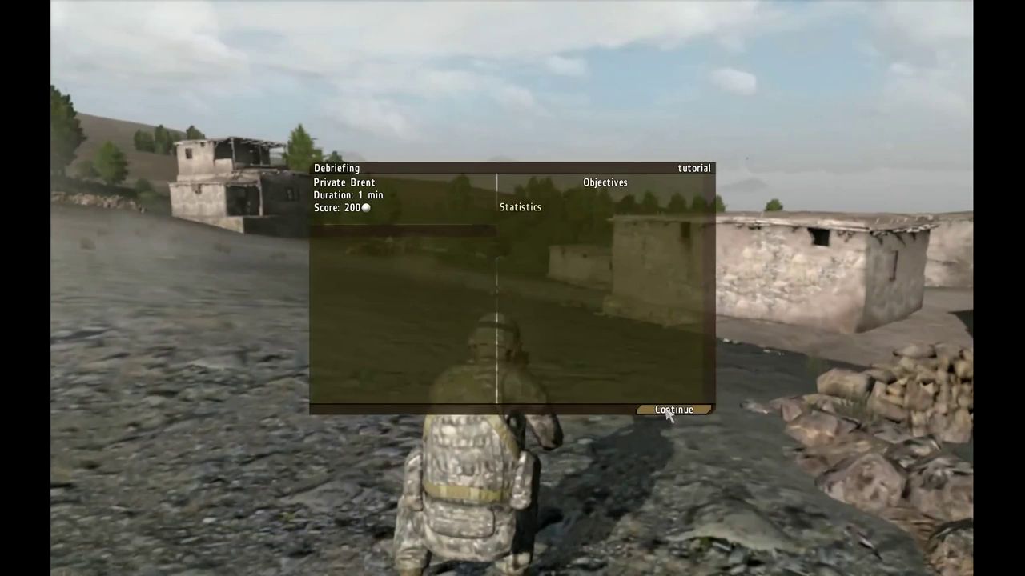
pyautogui.click(662, 409)
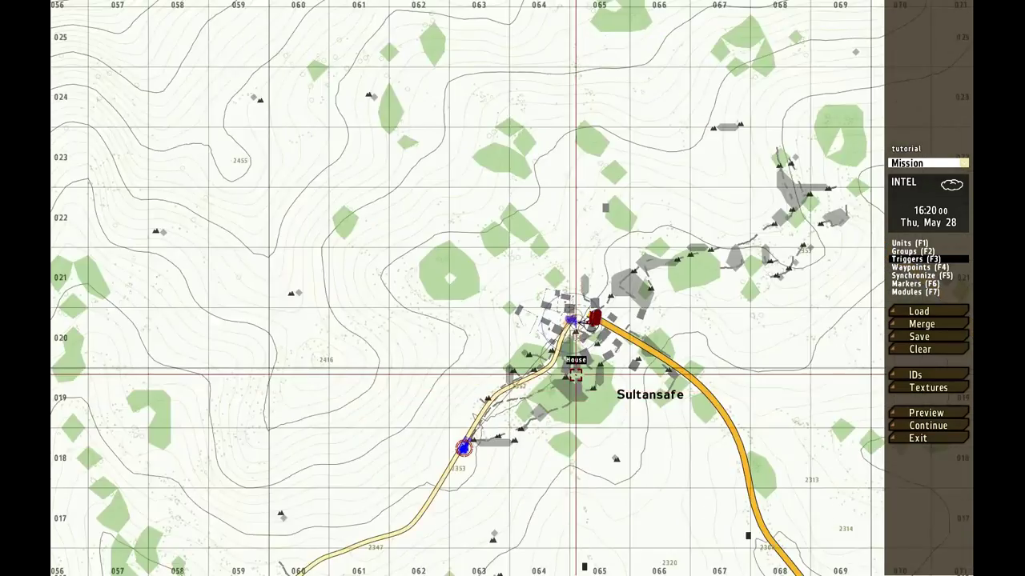
# Step: Clear everything from the tutorial mission
pyautogui.scroll(10, 577, 379)
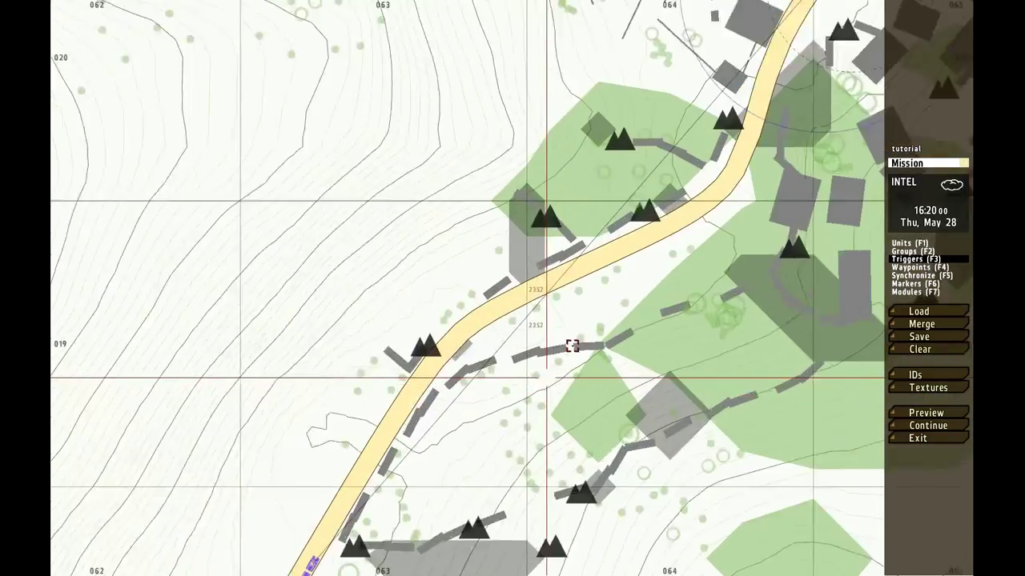
pyautogui.scroll(-8, 513, 442)
pyautogui.scroll(6, 513, 441)
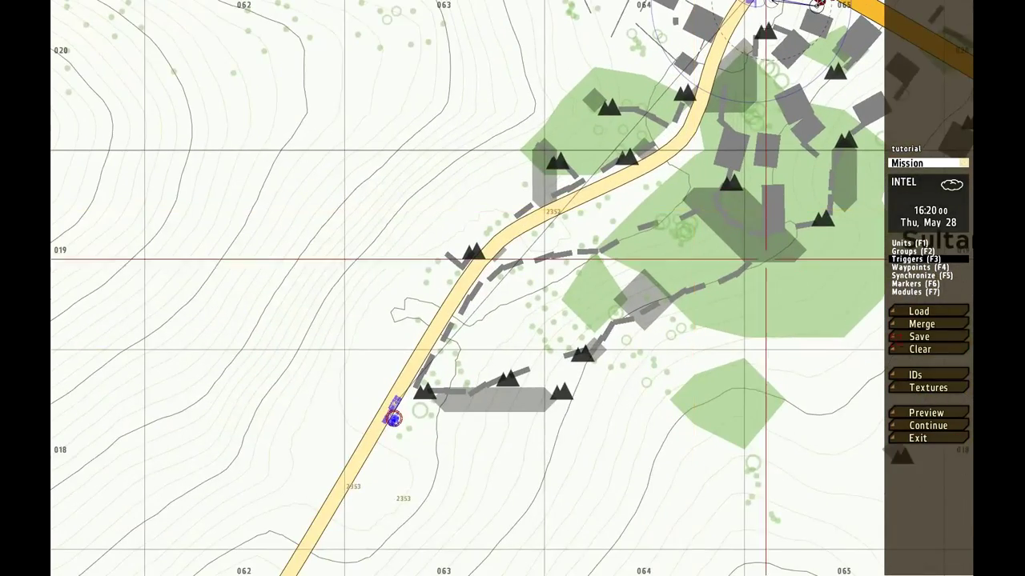
pyautogui.click(931, 348)
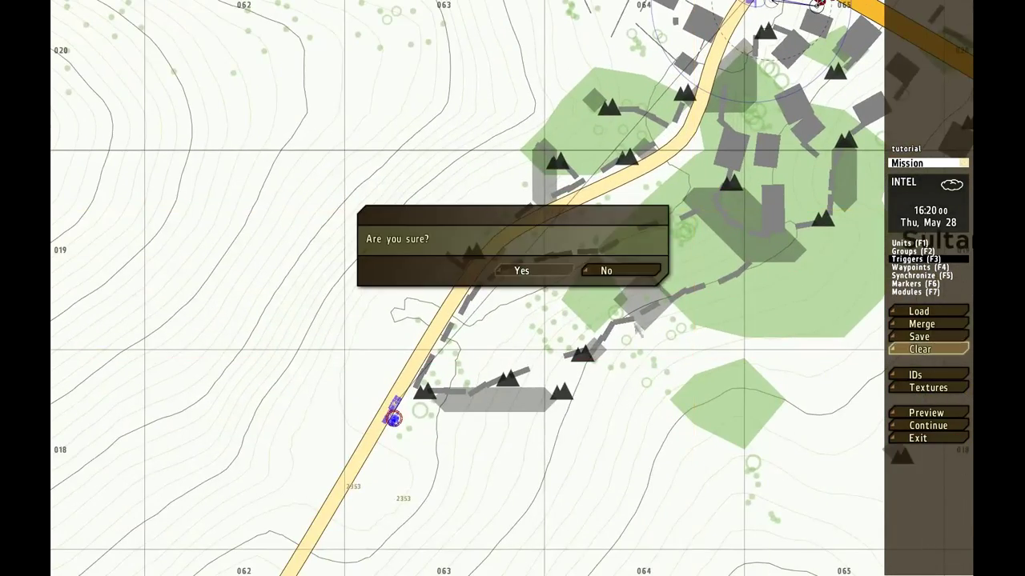
pyautogui.click(521, 271)
# Step: Start inserting a BLUFOR unit of the US faction on the road southwest of Sultansafe
pyautogui.scroll(-5, 507, 277)
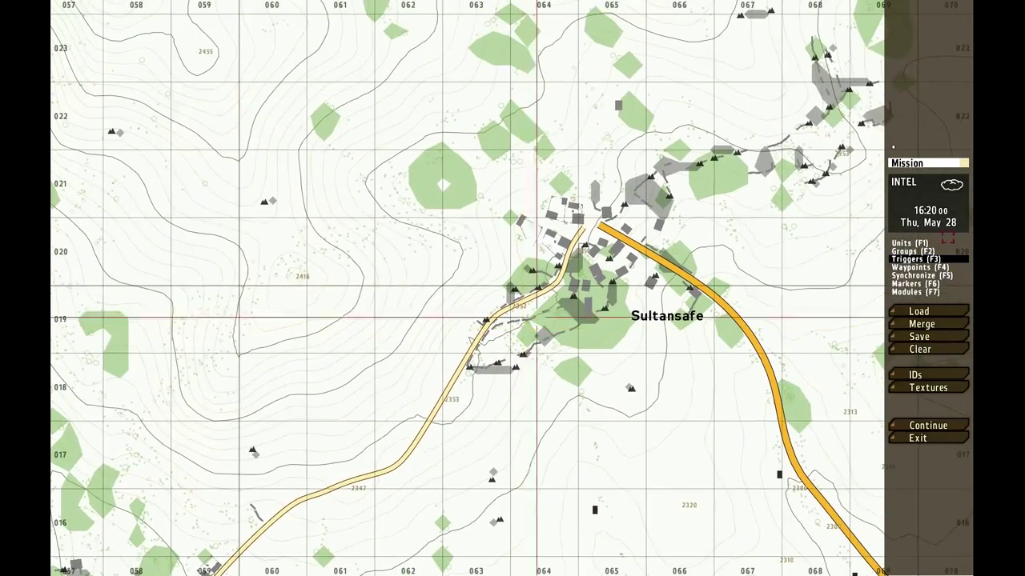
pyautogui.press('F1')
pyautogui.scroll(5, 543, 306)
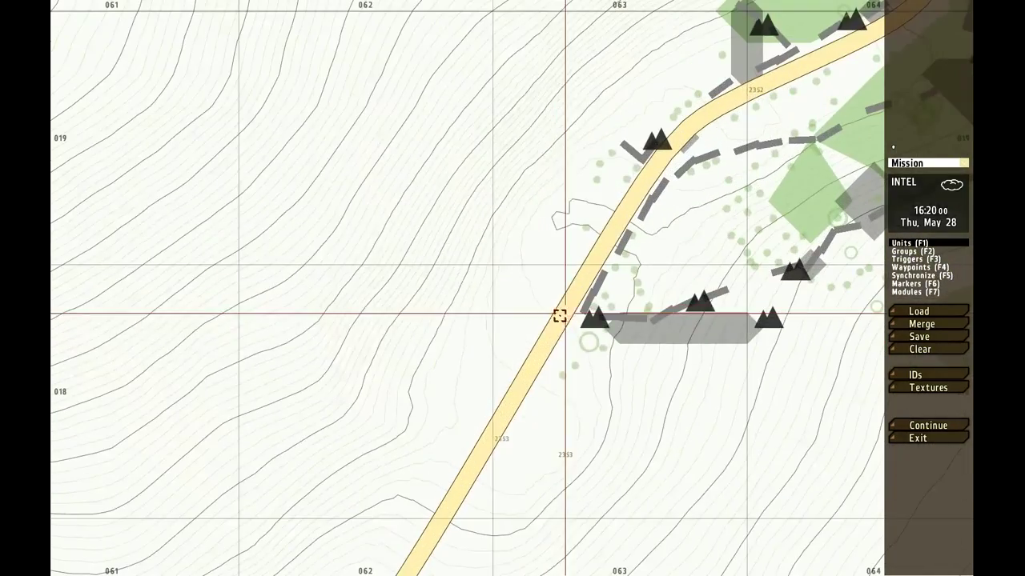
pyautogui.doubleClick(560, 335)
pyautogui.click(451, 164)
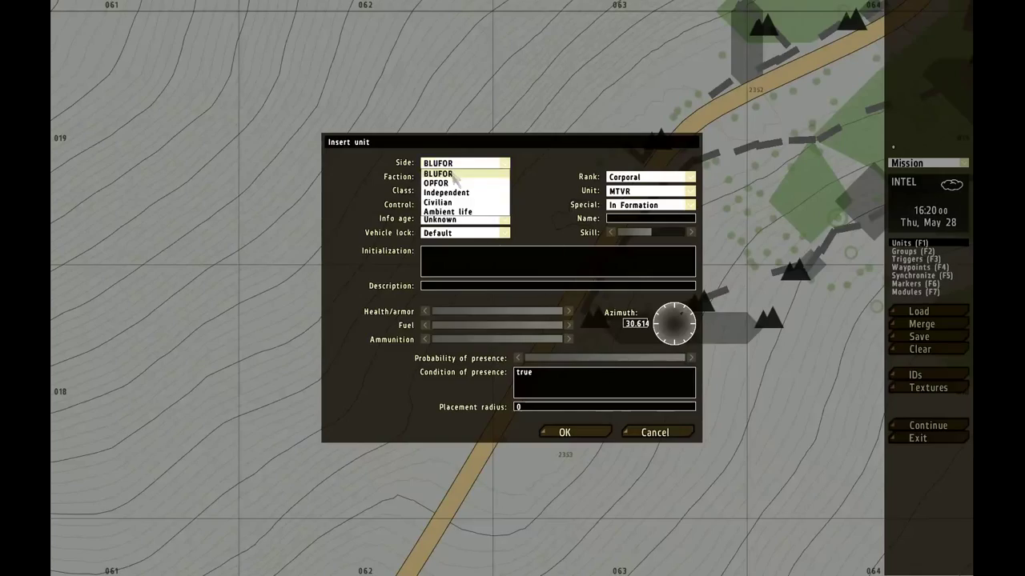
pyautogui.click(451, 173)
pyautogui.click(453, 177)
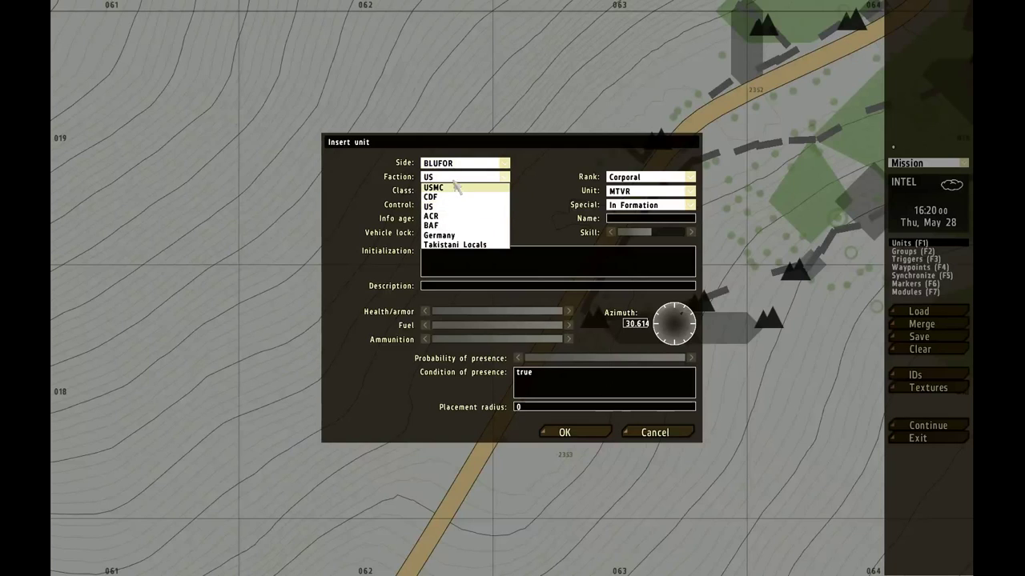
pyautogui.click(469, 185)
# Step: Make the new unit an HMMWV GPK (M2) with the player as gunner and add it to the map
pyautogui.click(627, 193)
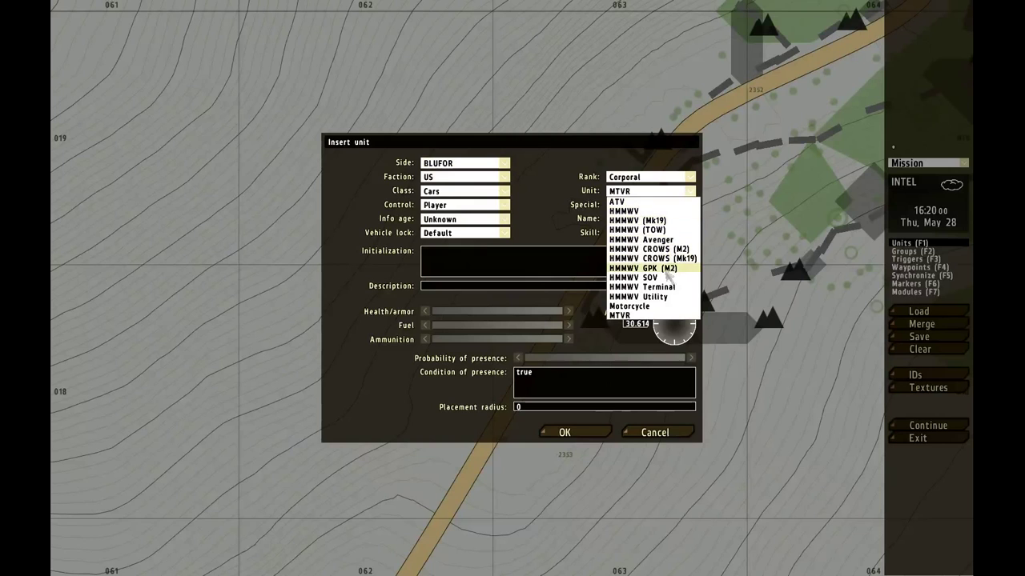
pyautogui.click(687, 258)
pyautogui.click(672, 192)
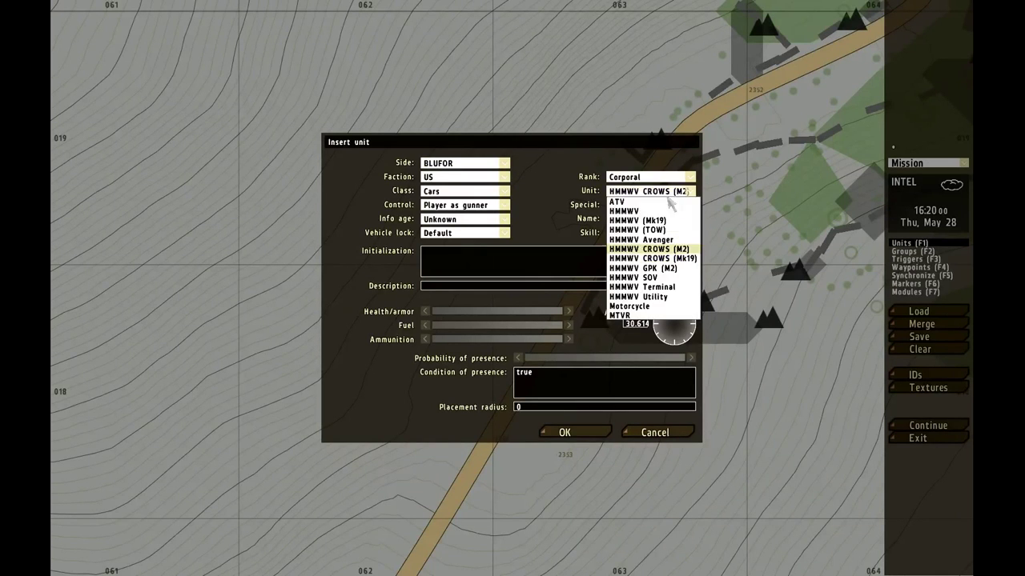
pyautogui.click(670, 276)
pyautogui.click(593, 436)
# Step: Move the HMMWV northeast along the road, next to the roadside wall
pyautogui.scroll(5, 553, 327)
pyautogui.moveTo(501, 310); pyautogui.dragTo(618, 94)
pyautogui.scroll(-5, 617, 100)
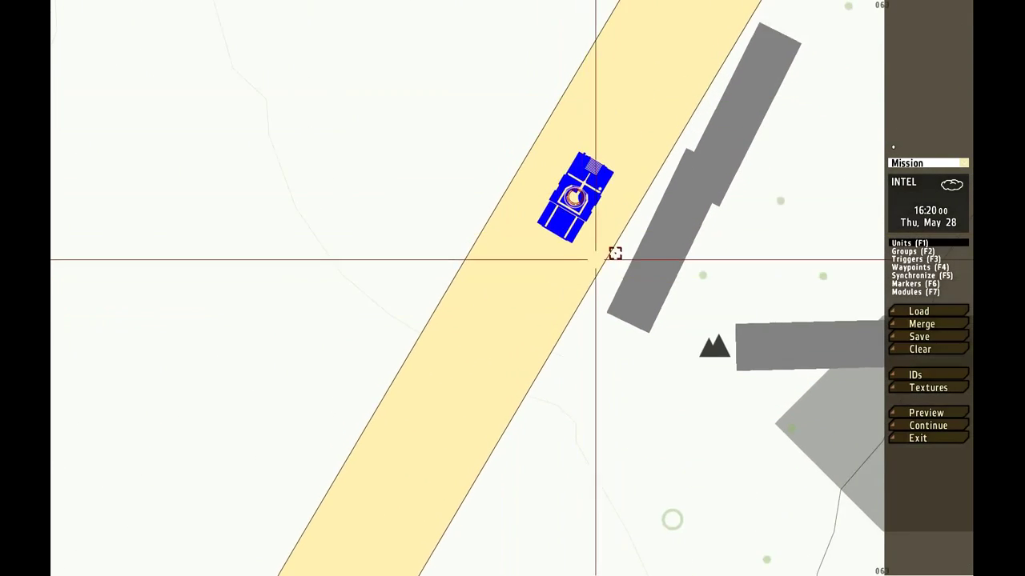
# Step: Insert a non-playable US MTVR truck on the road in the same group as the HMMWV
pyautogui.doubleClick(606, 202)
pyautogui.click(629, 193)
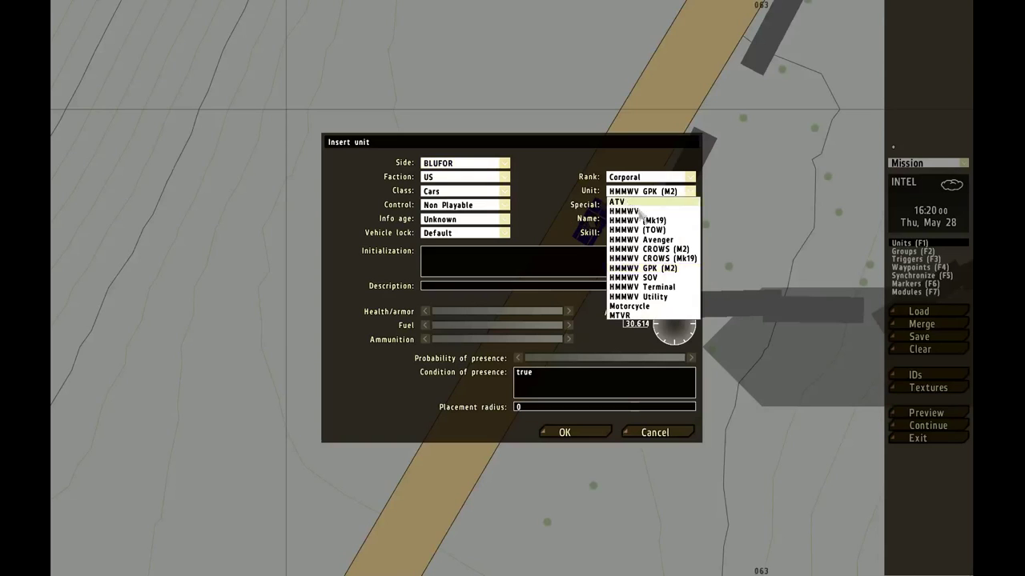
pyautogui.click(632, 316)
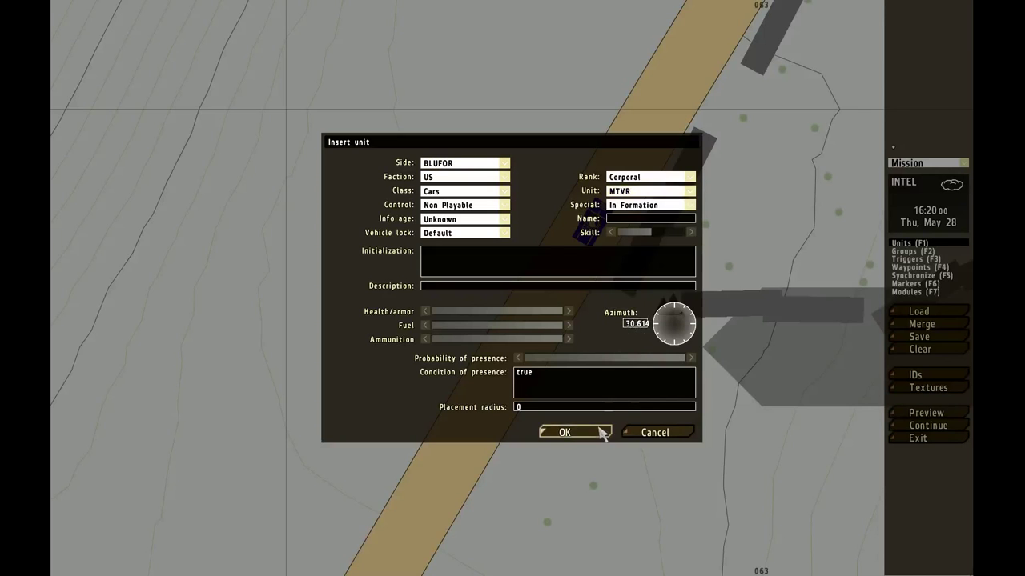
pyautogui.click(564, 432)
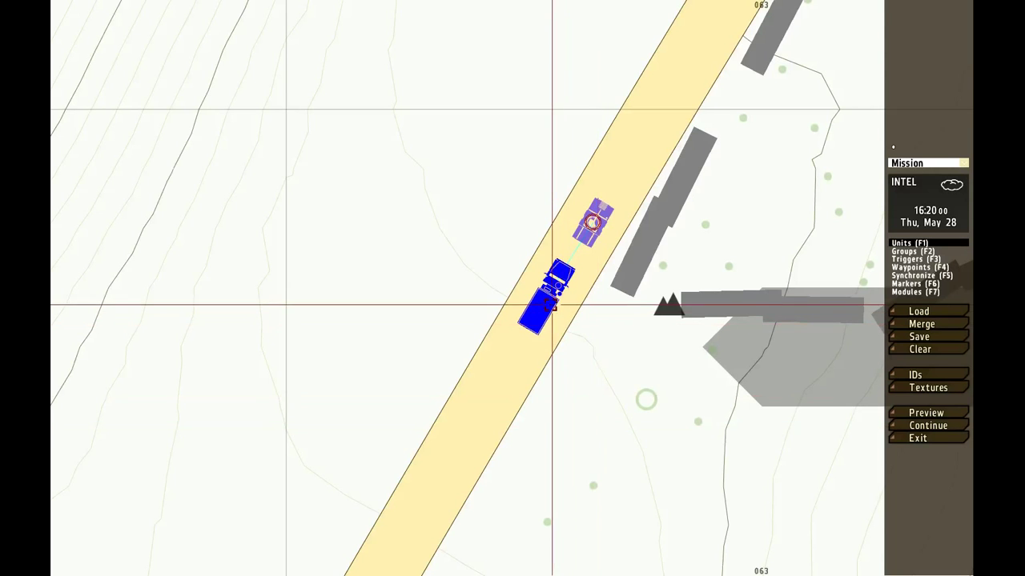
# Step: Check the HMMWV's rank setting and leave its properties without changing anything
pyautogui.doubleClick(593, 222)
pyautogui.click(657, 177)
pyautogui.click(649, 180)
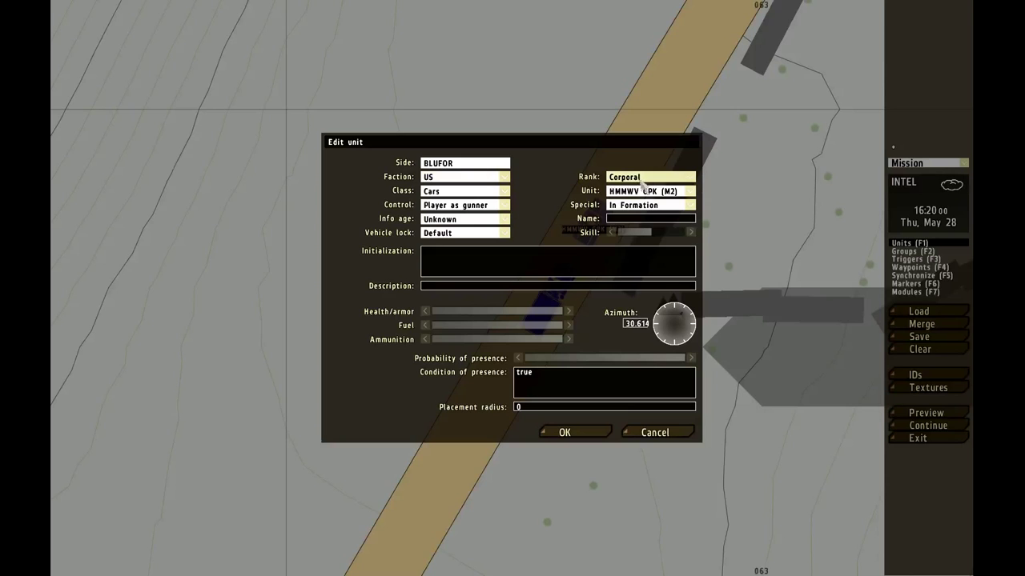
pyautogui.click(655, 432)
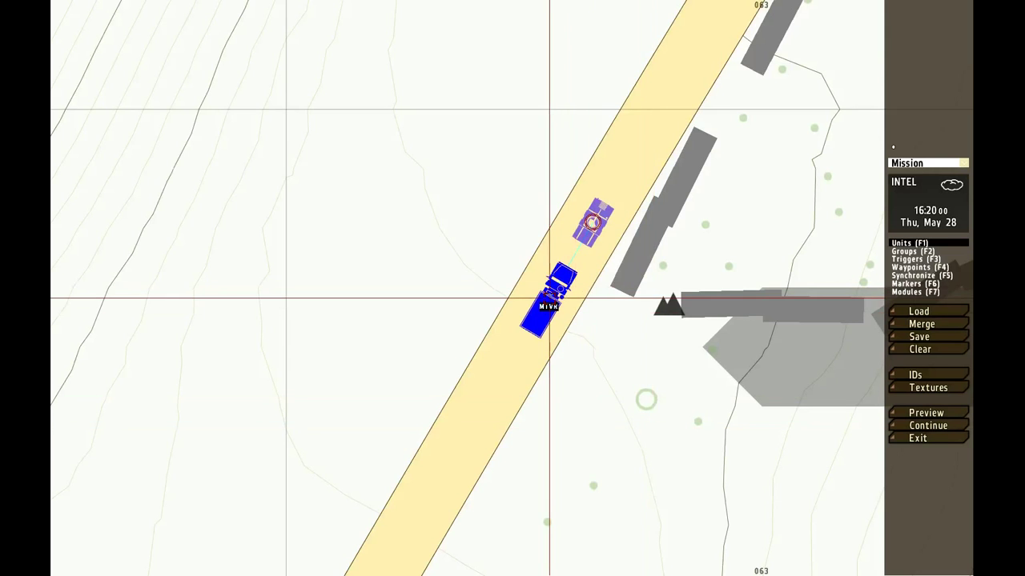
# Step: Set the rank of the MTVR behind the HMMWV to Private
pyautogui.doubleClick(550, 302)
pyautogui.click(640, 179)
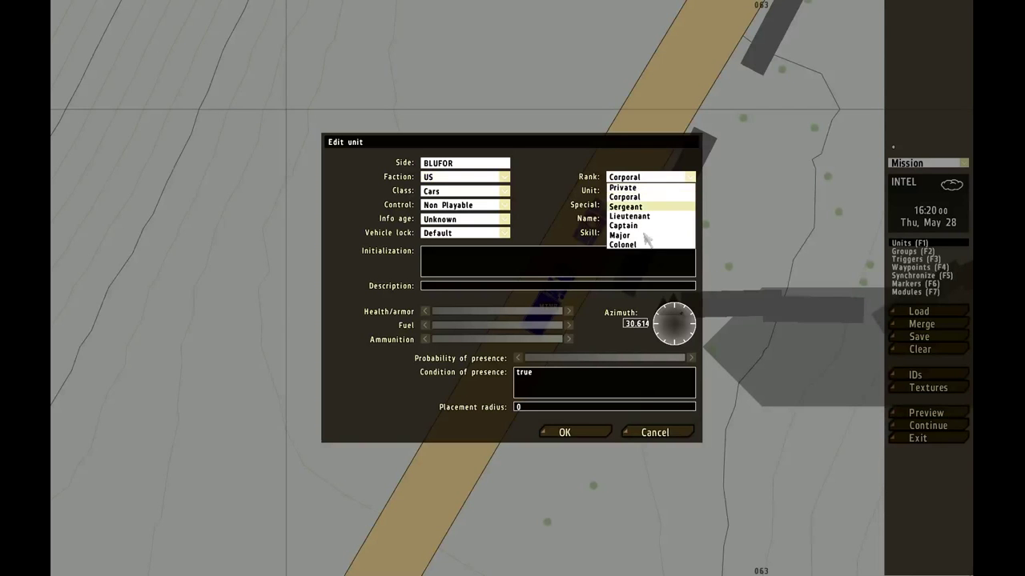
pyautogui.click(644, 232)
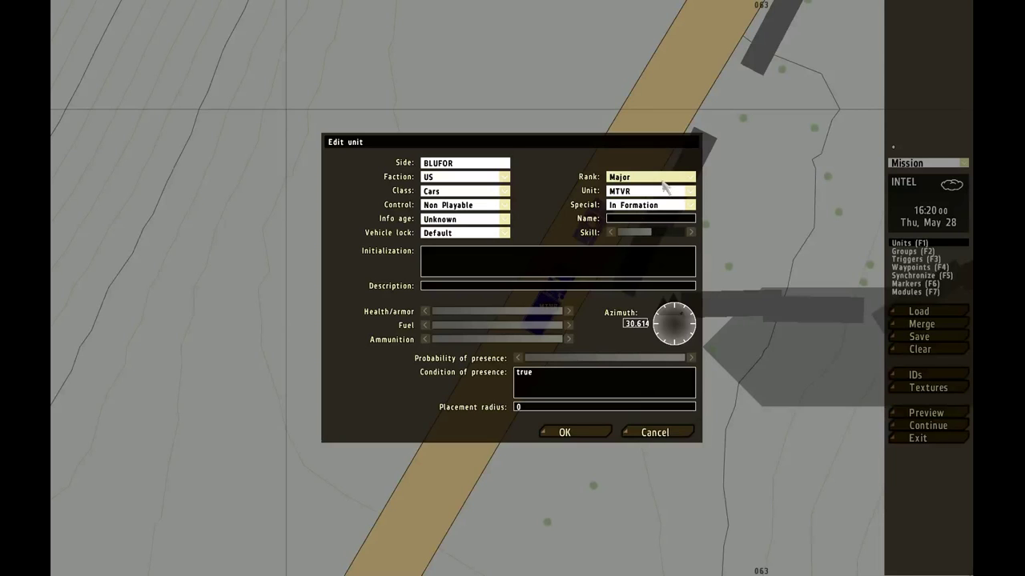
pyautogui.click(661, 179)
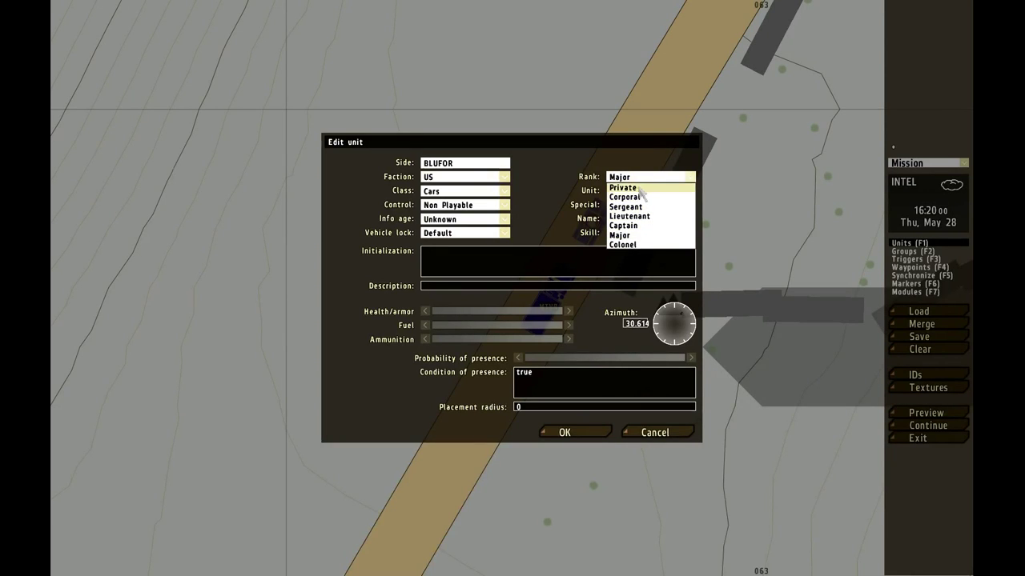
pyautogui.click(637, 187)
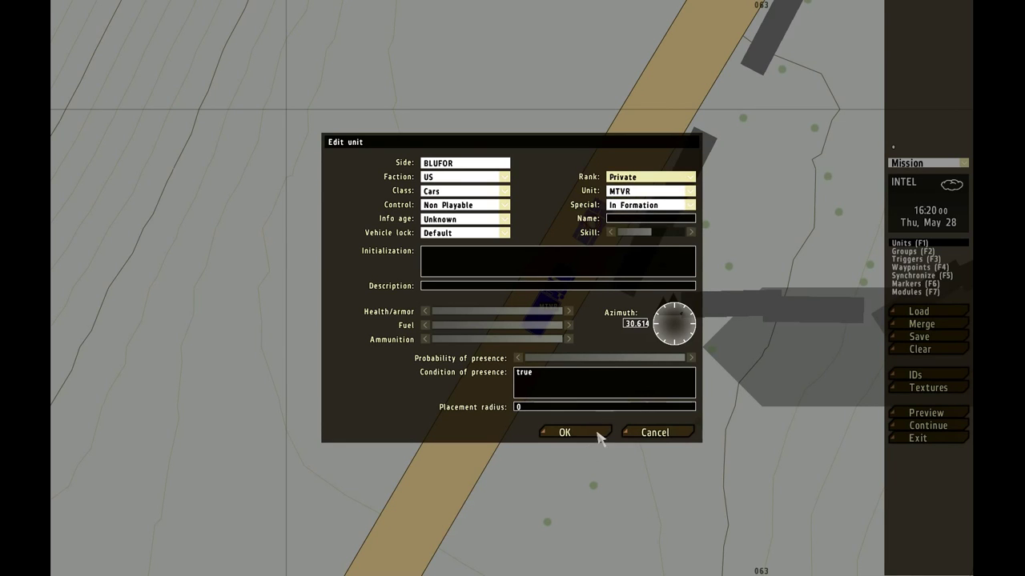
pyautogui.click(575, 432)
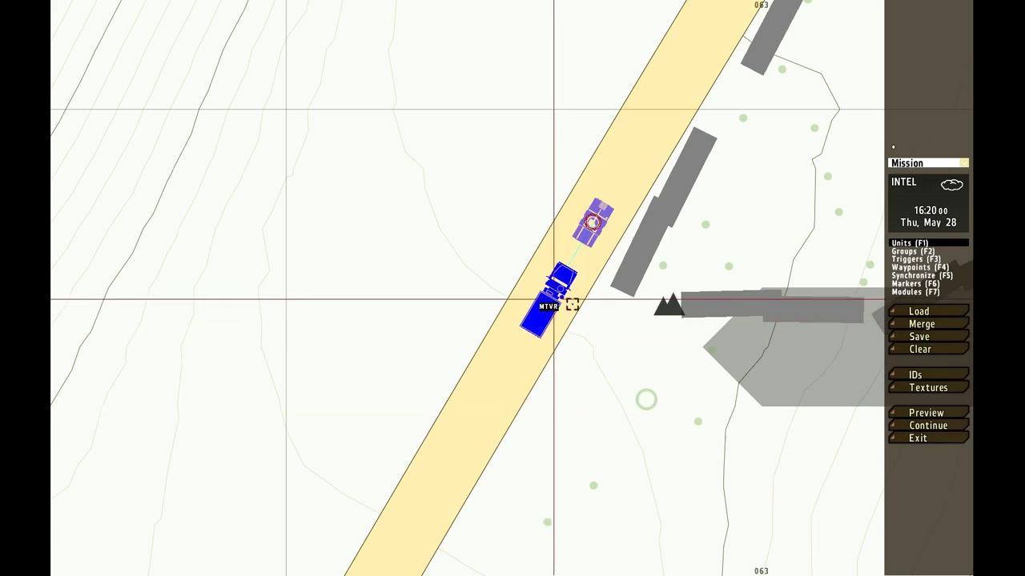
pyautogui.scroll(3, 628, 312)
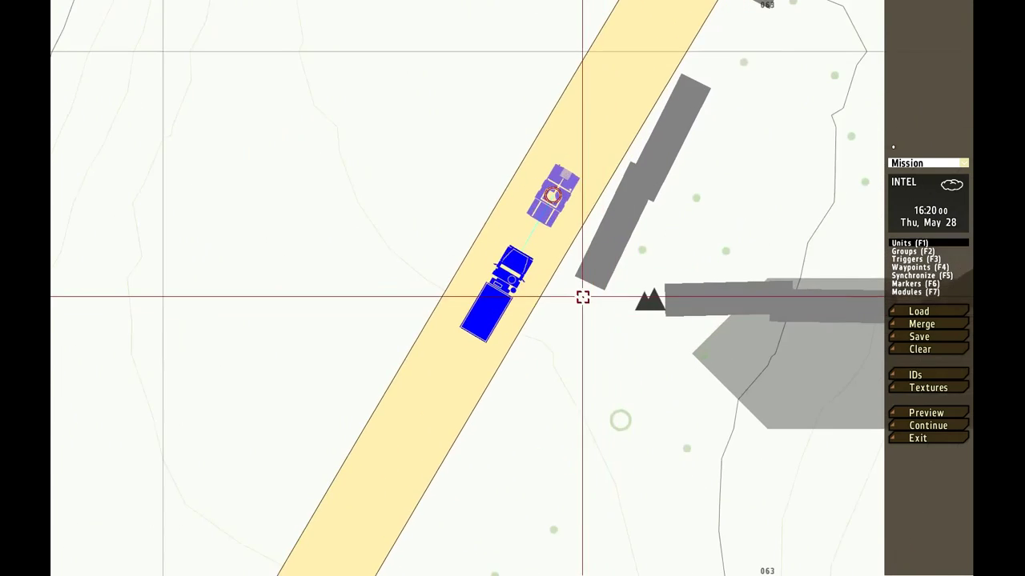
# Step: Begin inserting a non-playable US unit of class Men beside the road, near the wall's southern end
pyautogui.doubleClick(584, 297)
pyautogui.click(472, 166)
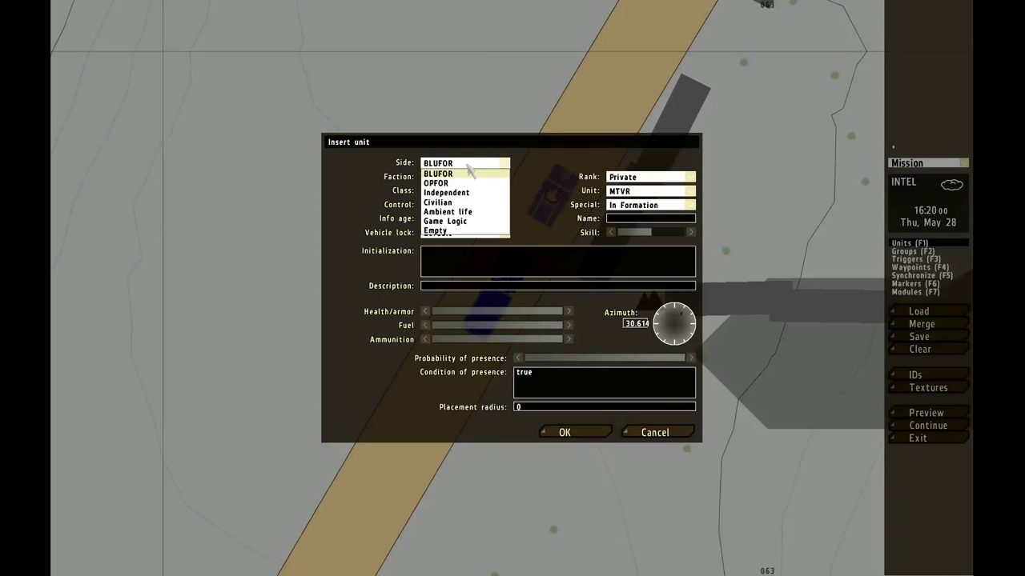
pyautogui.click(471, 172)
pyautogui.click(467, 178)
pyautogui.click(465, 182)
pyautogui.click(638, 194)
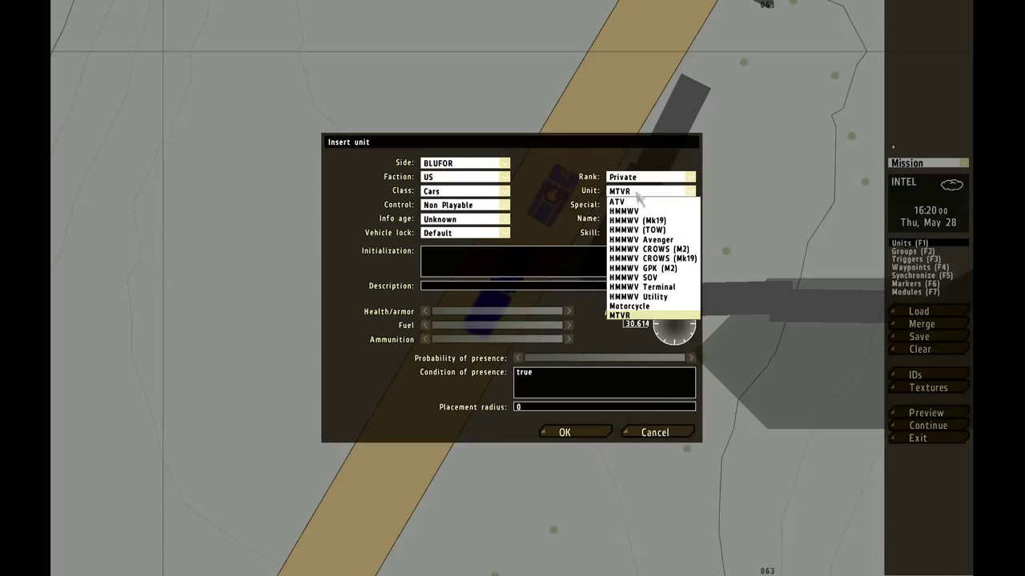
pyautogui.click(482, 205)
pyautogui.click(464, 193)
pyautogui.click(446, 203)
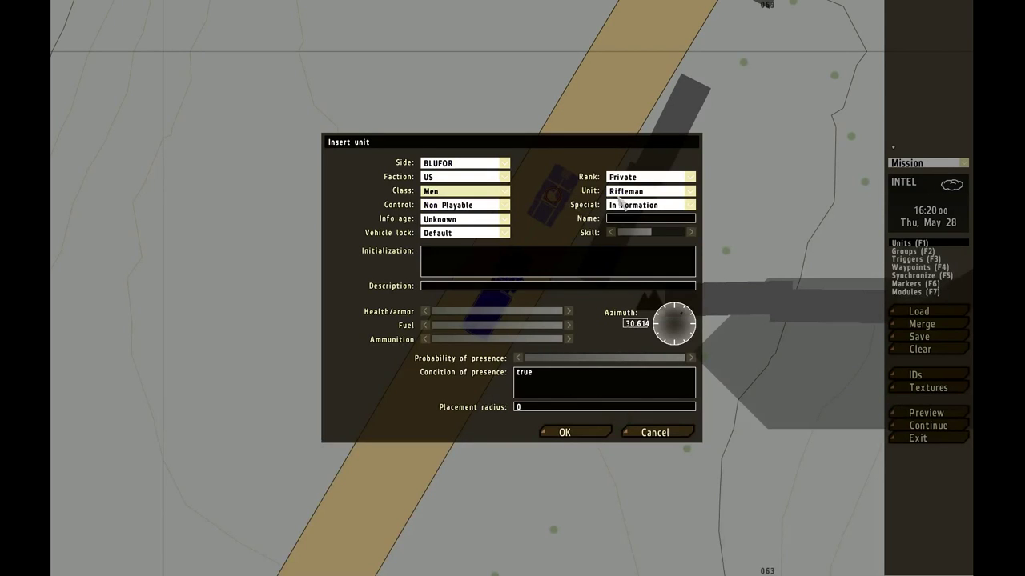
# Step: Choose Automatic Rifleman as the unit type and place the soldier with rank Private
pyautogui.click(629, 194)
pyautogui.scroll(-4, 656, 256)
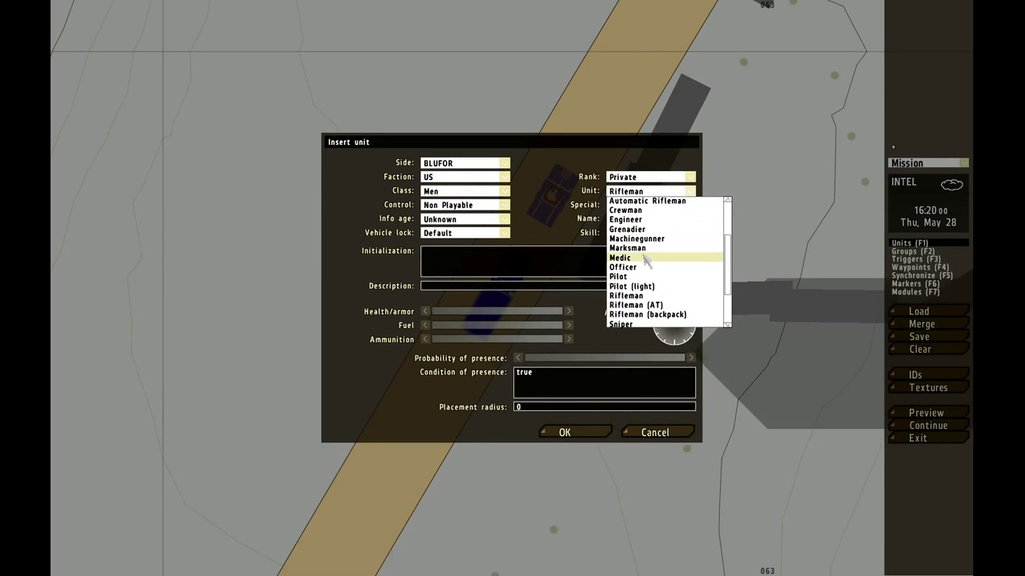
pyautogui.scroll(-1, 655, 264)
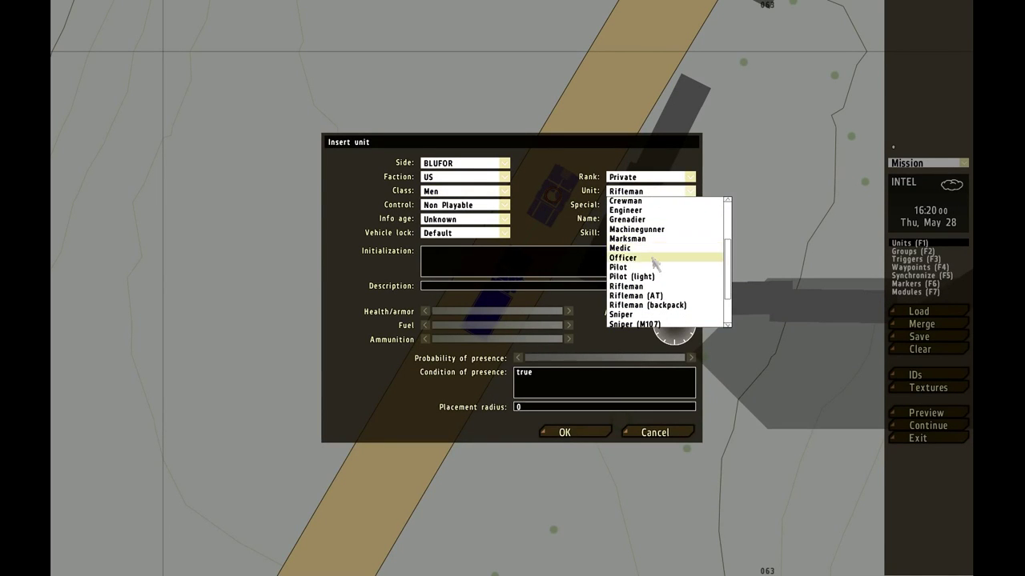
pyautogui.scroll(5, 655, 258)
pyautogui.scroll(2, 654, 260)
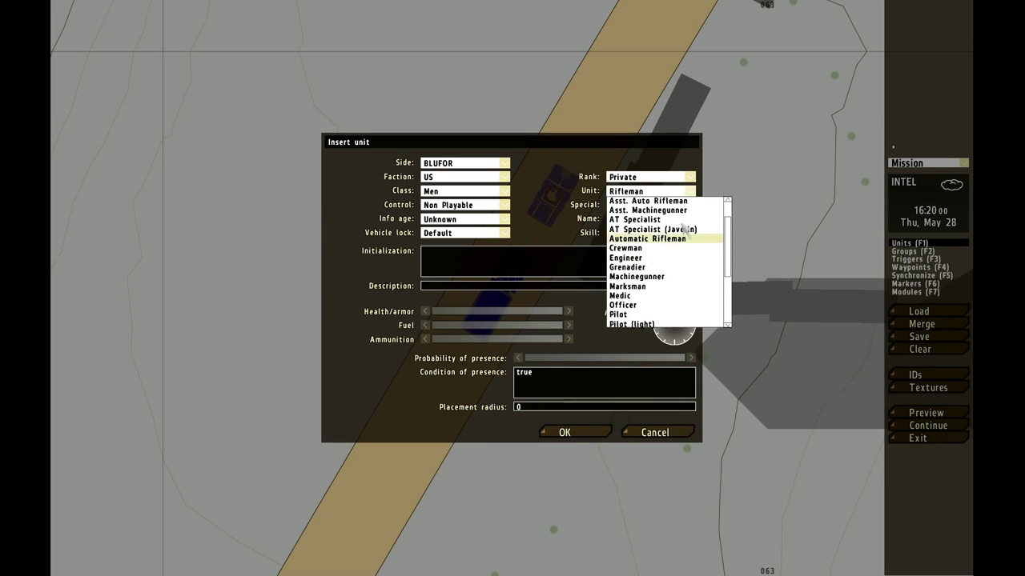
pyautogui.click(655, 238)
pyautogui.click(592, 432)
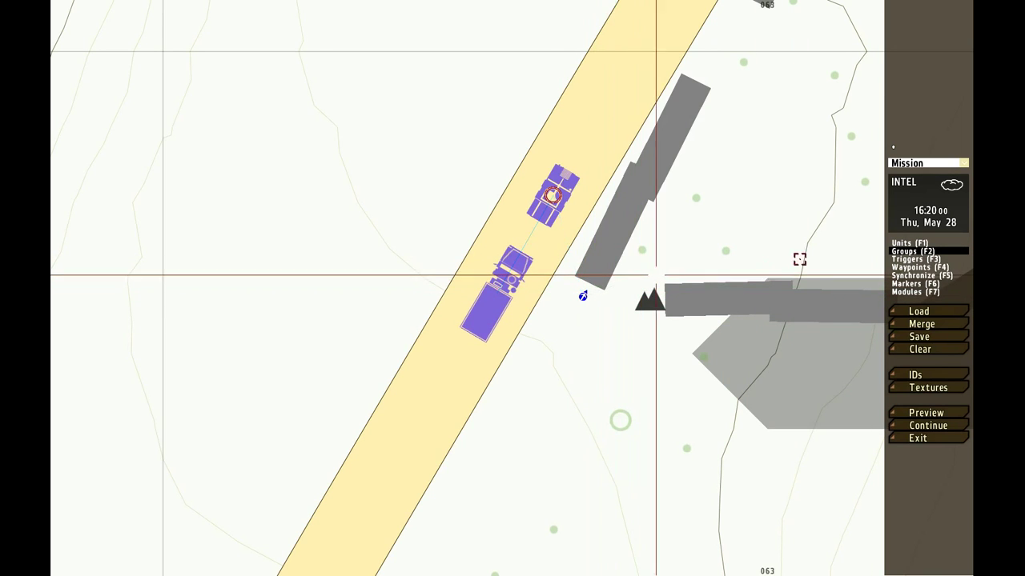
# Step: Insert a non-playable US Engineer just south of the Automatic Rifleman beside the road
pyautogui.press('F1')
pyautogui.doubleClick(590, 309)
pyautogui.click(640, 192)
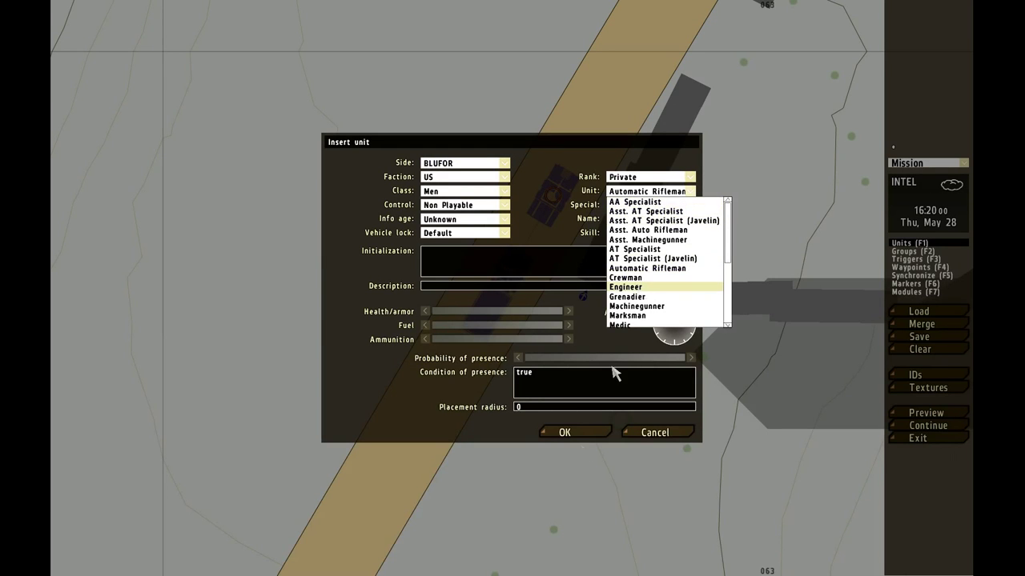
pyautogui.click(636, 287)
pyautogui.click(579, 432)
# Step: Insert a non-playable US Medic southwest of the Engineer, close to the road
pyautogui.doubleClick(565, 321)
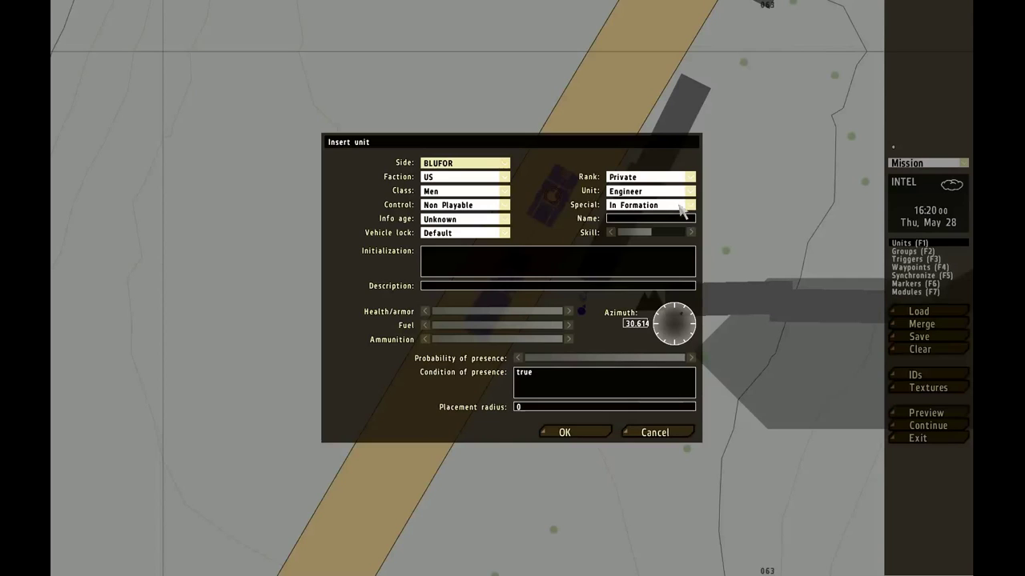
pyautogui.click(681, 192)
pyautogui.scroll(-1, 664, 256)
pyautogui.click(647, 296)
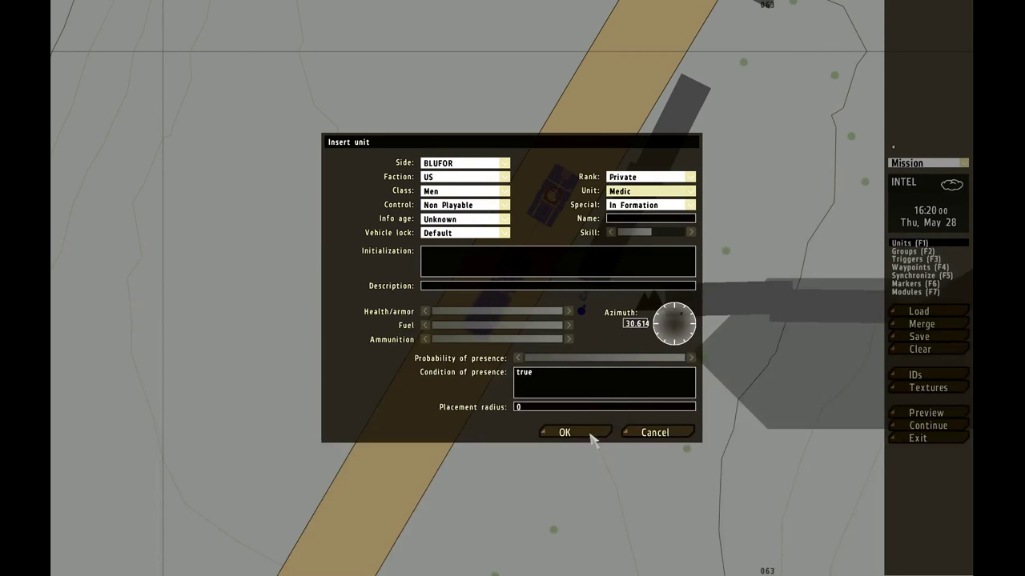
pyautogui.click(581, 422)
# Step: Insert a non-playable US Marksman south of the Engineer in the same infantry group
pyautogui.doubleClick(578, 327)
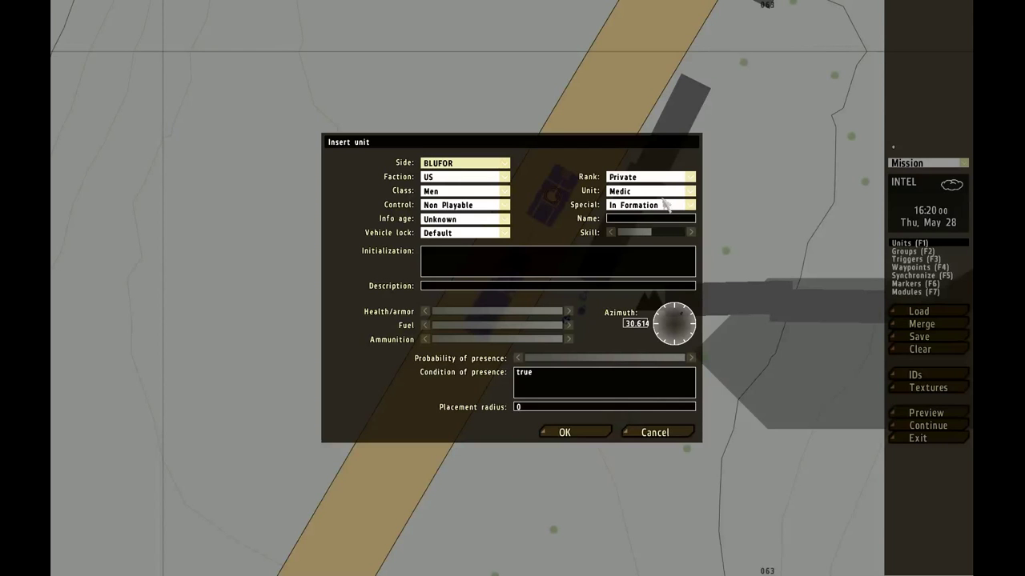
pyautogui.click(663, 195)
pyautogui.click(632, 283)
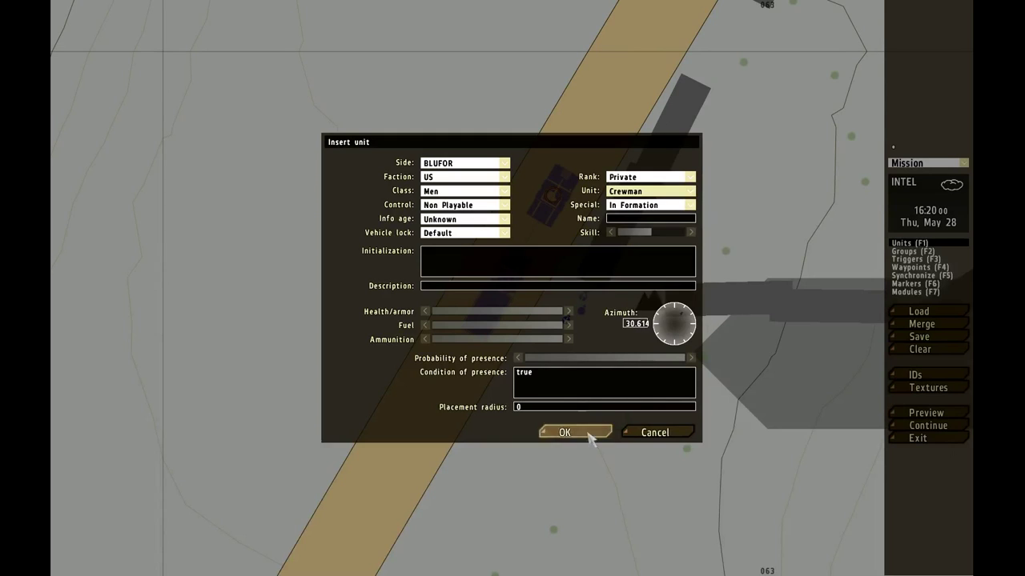
pyautogui.click(671, 197)
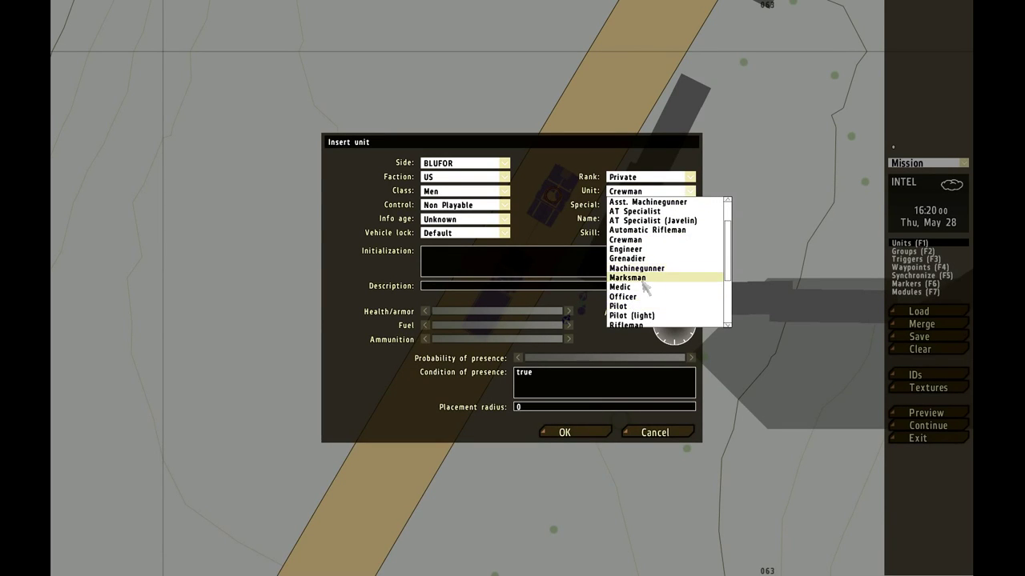
pyautogui.click(646, 271)
pyautogui.click(600, 433)
# Step: Check the MTVR's unit properties and accept them
pyautogui.scroll(5, 551, 332)
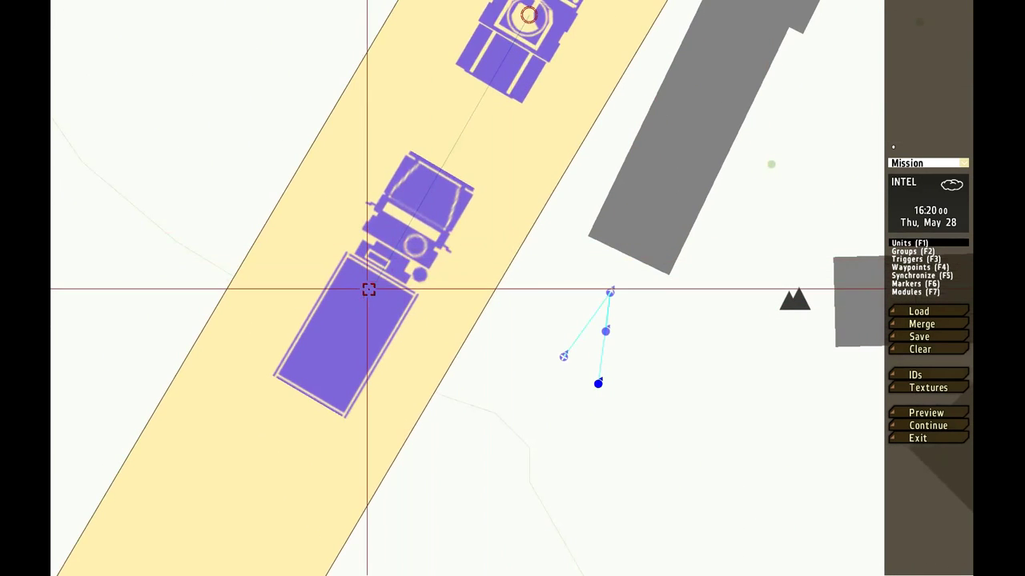
pyautogui.doubleClick(372, 284)
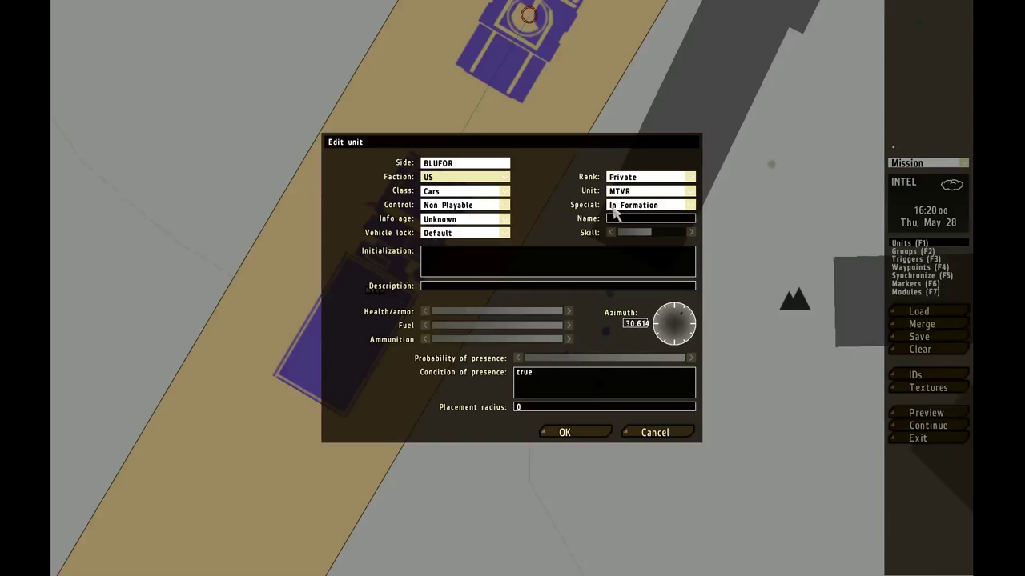
pyautogui.press('Return')
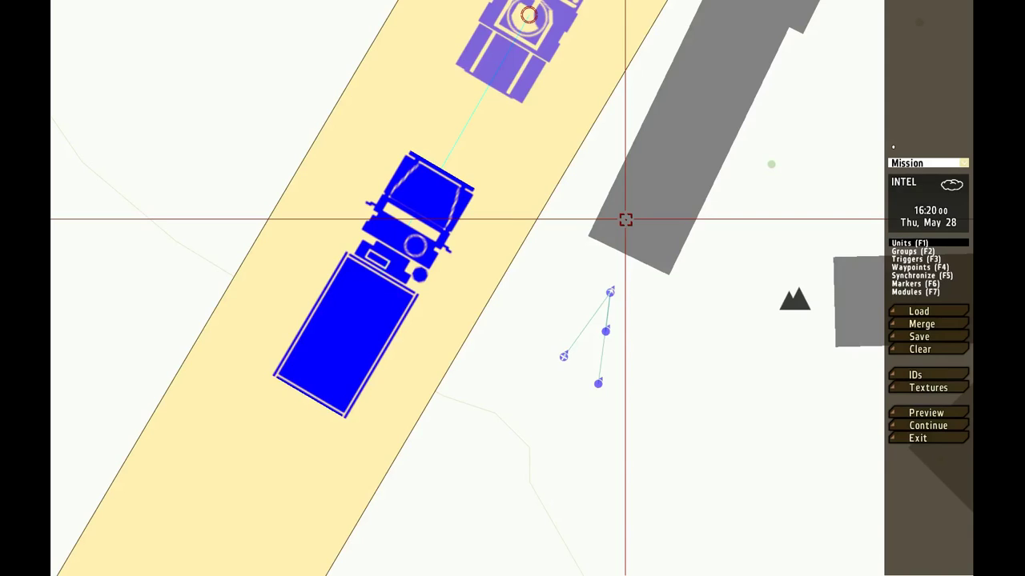
# Step: Enter "this moveincargo car;" as the initialization command in the Automatic Rifleman's properties
pyautogui.scroll(-4, 808, 272)
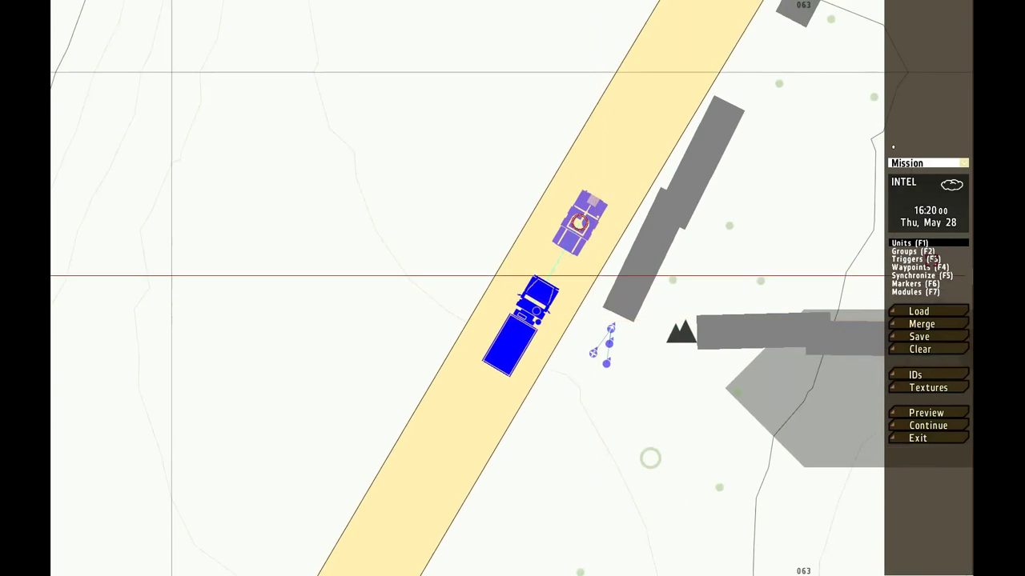
pyautogui.doubleClick(606, 336)
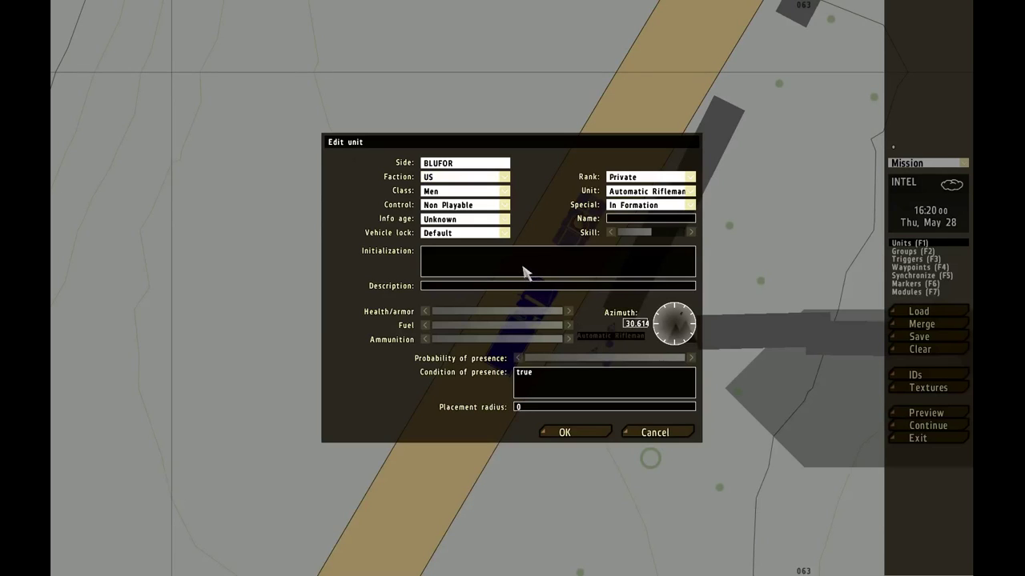
pyautogui.write('this movein')
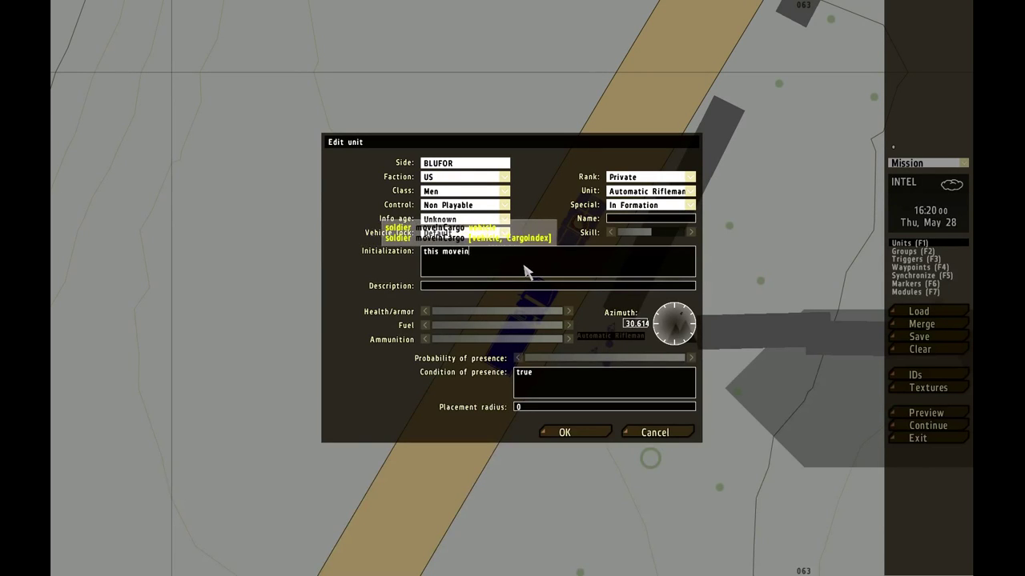
pyautogui.write('garco')
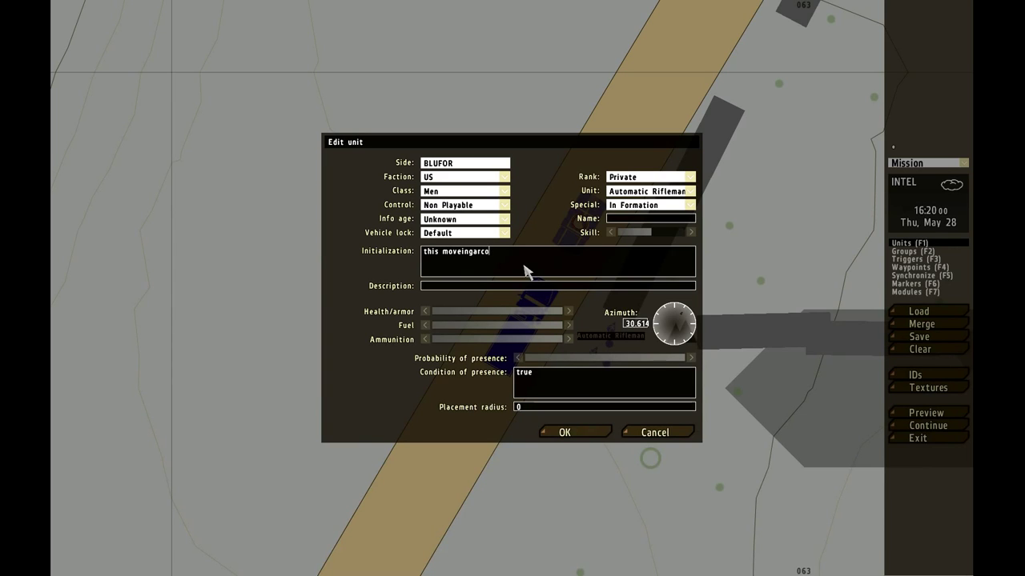
pyautogui.press('BackSpace')
pyautogui.press('BackSpace')
pyautogui.press('BackSpace')
pyautogui.press('BackSpace')
pyautogui.press('BackSpace')
pyautogui.press('BackSpace')
pyautogui.press('BackSpace')
pyautogui.press('BackSpace')
pyautogui.press('BackSpace')
pyautogui.press('BackSpace')
pyautogui.press('BackSpace')
pyautogui.press('BackSpace')
pyautogui.press('BackSpace')
pyautogui.press('BackSpace')
pyautogui.write('his movei')
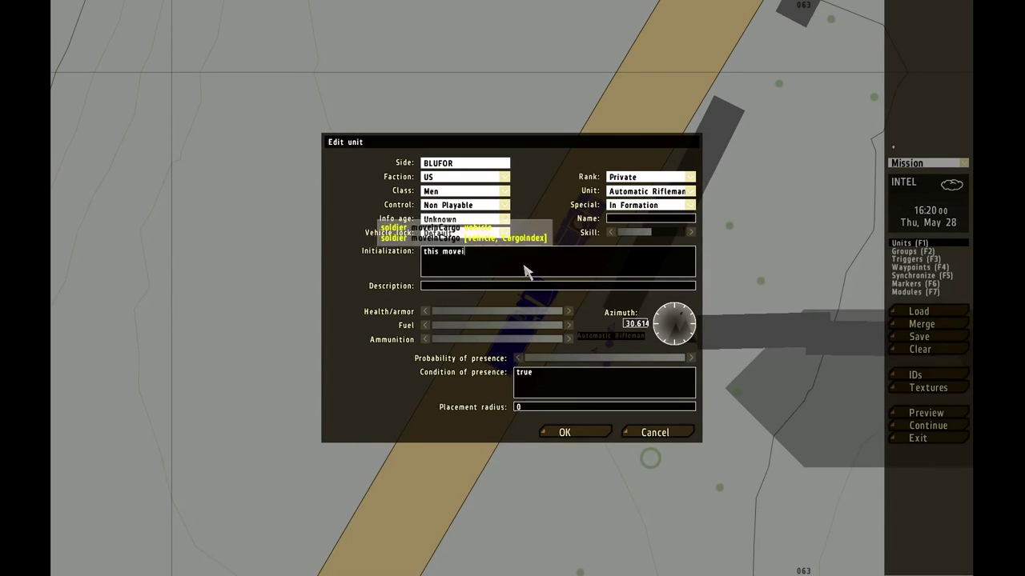
pyautogui.write('ncargo car;')
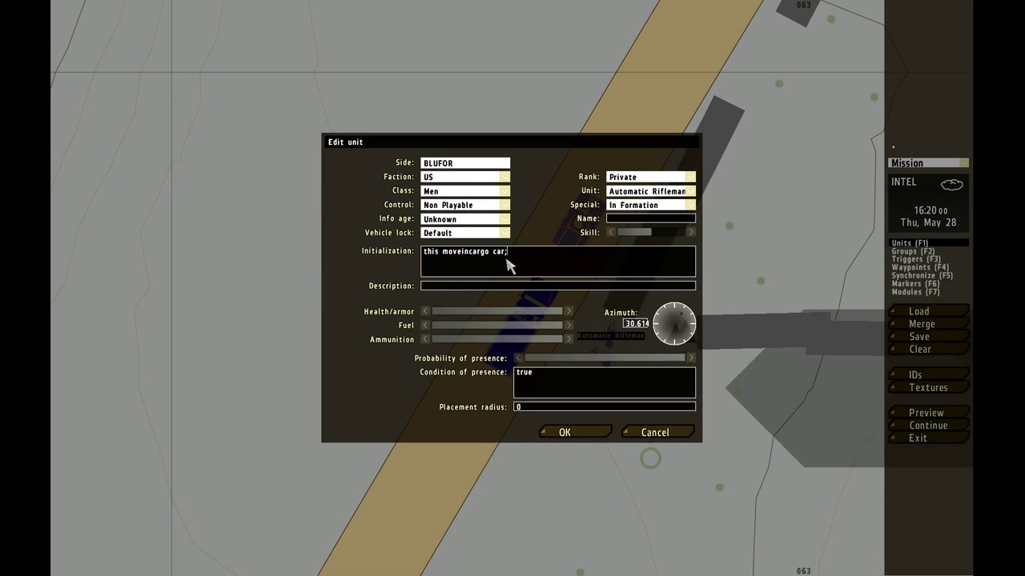
# Step: Copy the whole initialization command and cancel the Automatic Rifleman's property changes
pyautogui.moveTo(509, 255); pyautogui.dragTo(391, 265)
pyautogui.hotkey('ctrl', 'c')
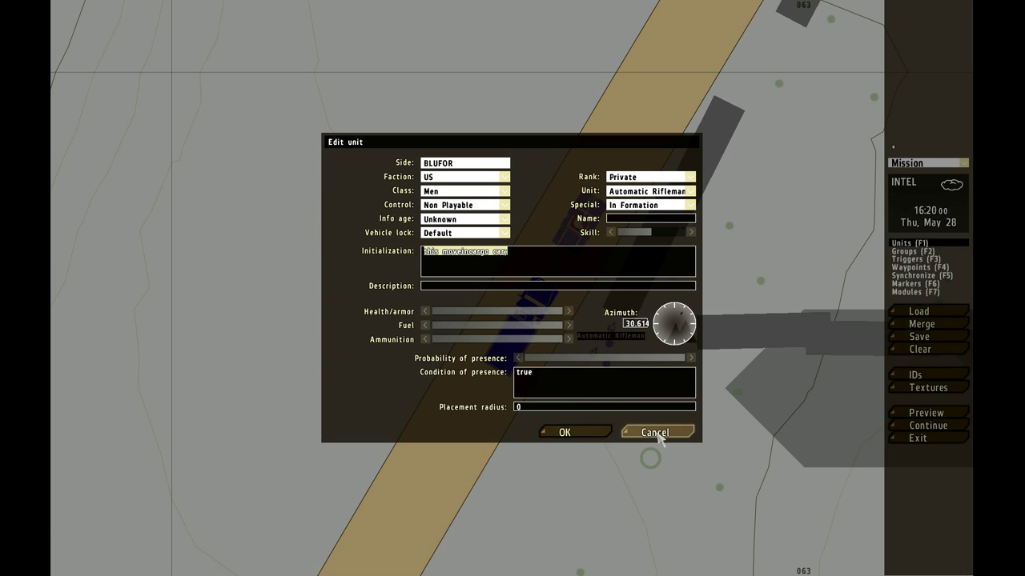
pyautogui.click(655, 433)
# Step: Paste the copied command "this moveincargo car;" into the Engineer's initialization and confirm
pyautogui.doubleClick(607, 347)
pyautogui.click(540, 264)
pyautogui.hotkey('ctrl', 'v')
pyautogui.click(564, 432)
# Step: Give the Medic the same copied moveincargo initialization command and confirm
pyautogui.doubleClick(598, 351)
pyautogui.click(528, 264)
pyautogui.hotkey('ctrl', 'v')
pyautogui.click(564, 432)
# Step: Paste the copied moveincargo command into the Marksman's initialization and confirm
pyautogui.doubleClick(605, 370)
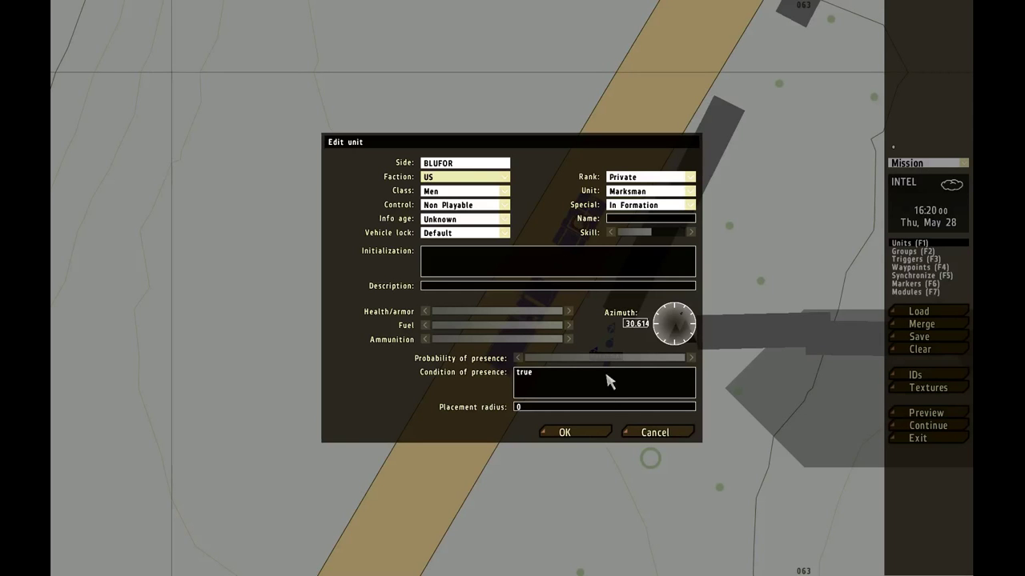
pyautogui.click(525, 271)
pyautogui.hotkey('ctrl', 'v')
pyautogui.click(596, 432)
# Step: Begin a MOVE waypoint for the HMMWV's group near the road's northern end in Sultansafe
pyautogui.scroll(5, 633, 306)
pyautogui.scroll(-6, 853, 305)
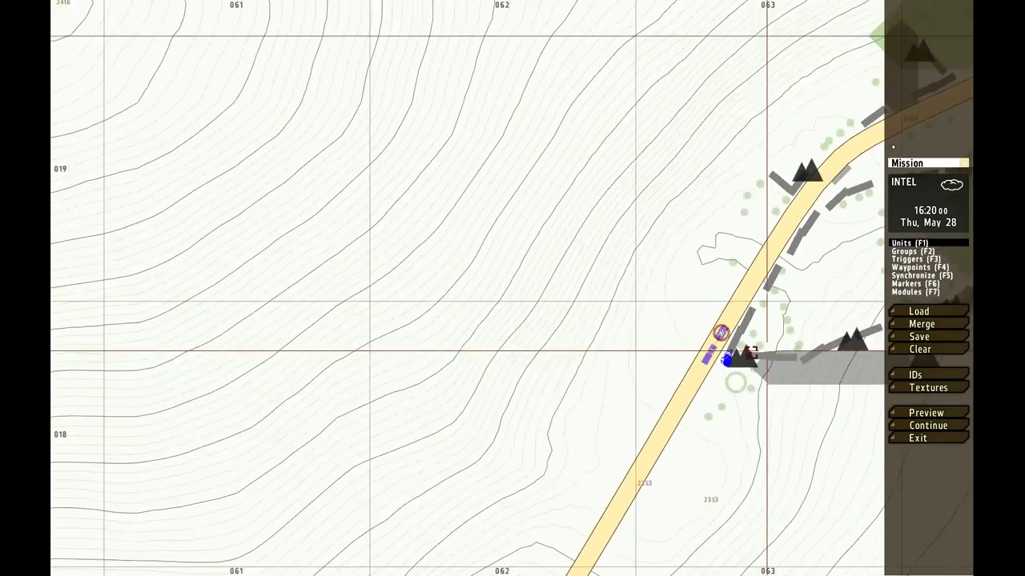
pyautogui.scroll(10, 577, 336)
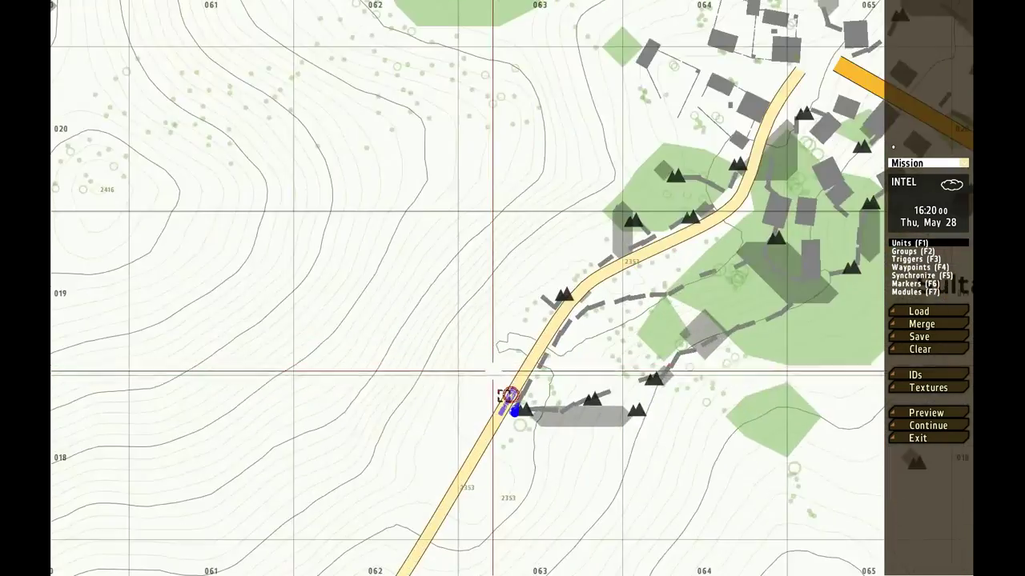
pyautogui.moveTo(536, 317); pyautogui.dragTo(497, 363, button='right')
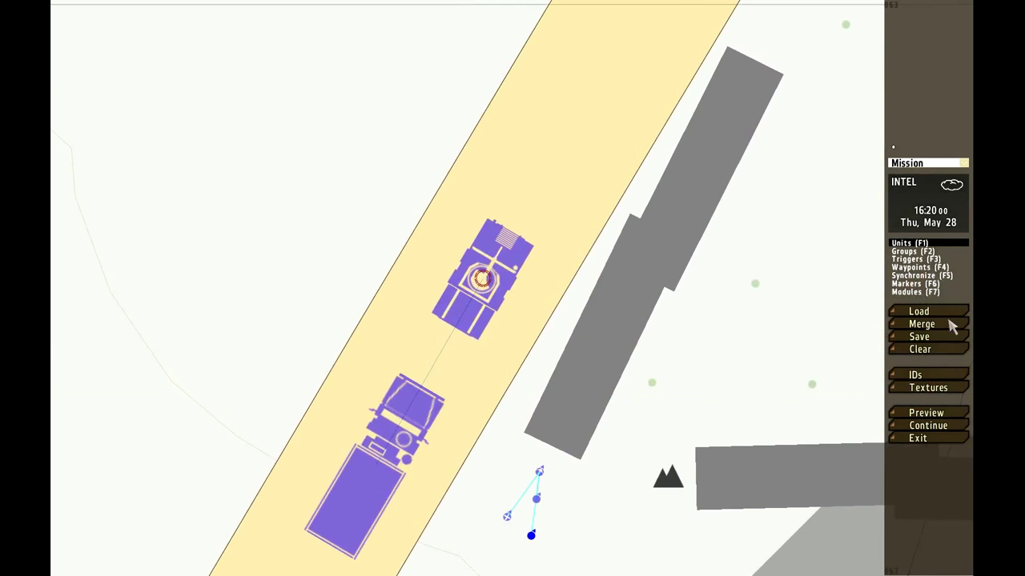
pyautogui.click(919, 267)
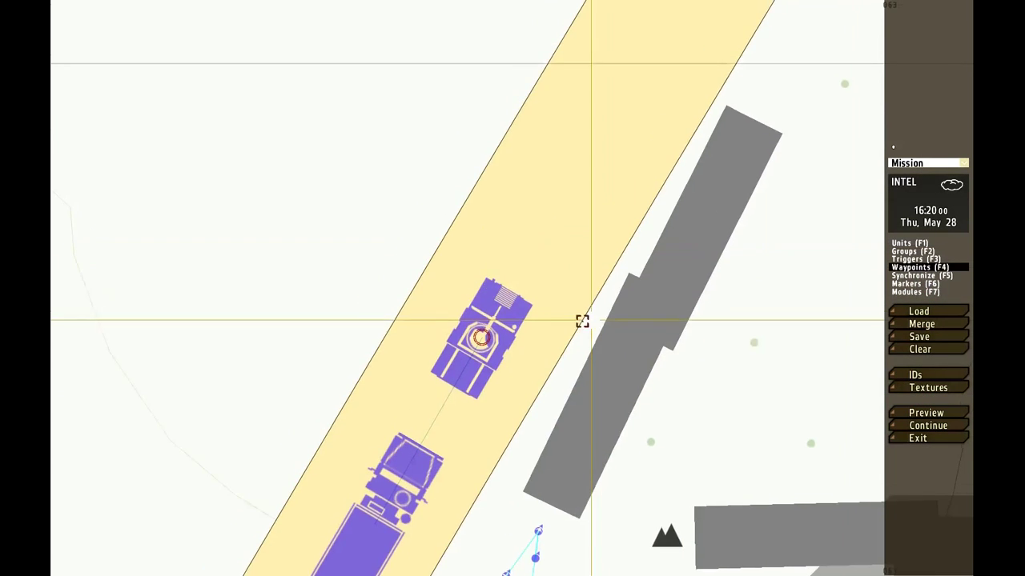
pyautogui.scroll(-1, 514, 325)
pyautogui.click(488, 334)
pyautogui.moveTo(599, 231); pyautogui.dragTo(531, 320, button='right')
pyautogui.scroll(-3, 531, 321)
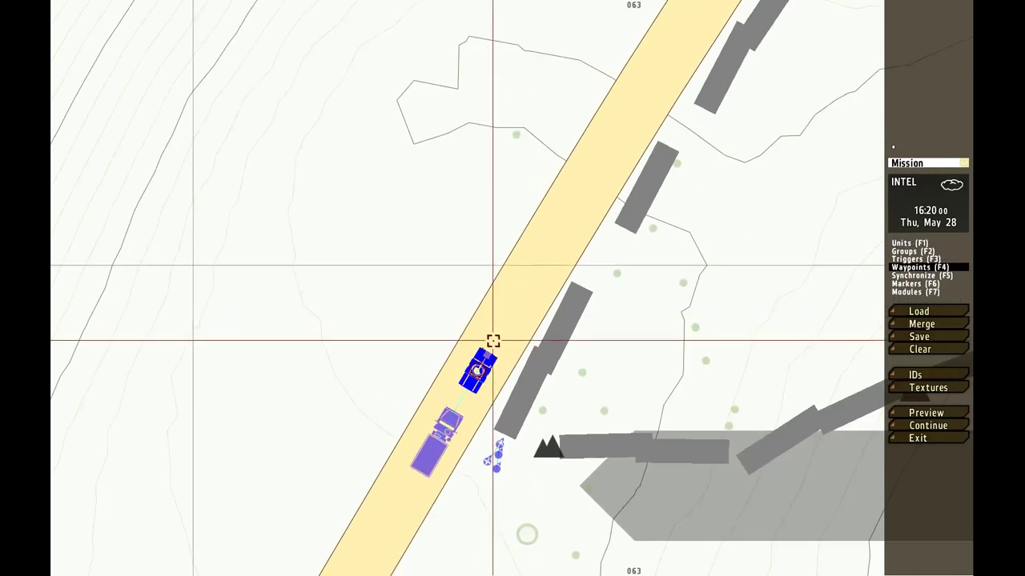
pyautogui.scroll(-6, 493, 341)
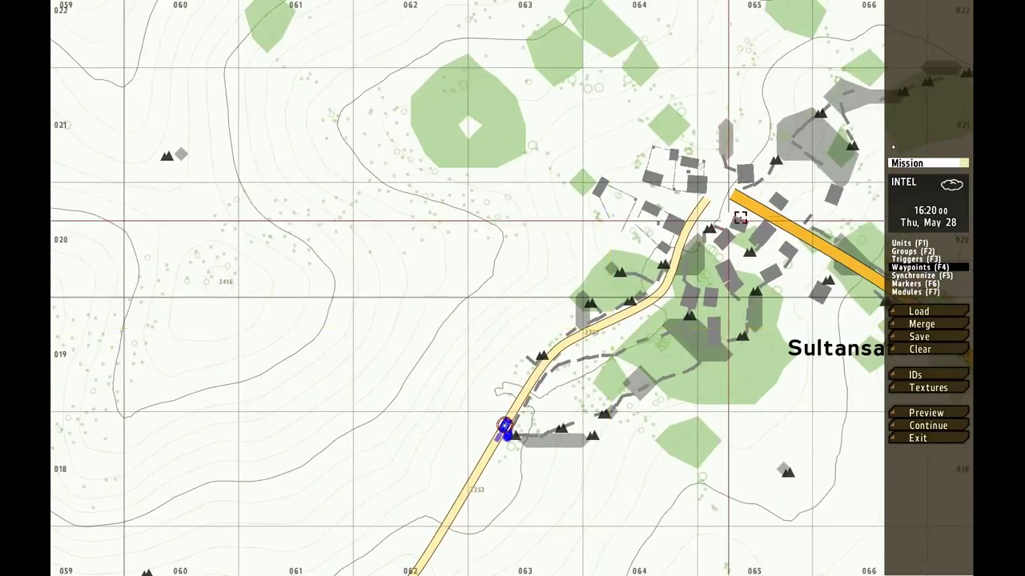
pyautogui.scroll(4, 743, 215)
pyautogui.doubleClick(690, 187)
pyautogui.click(545, 164)
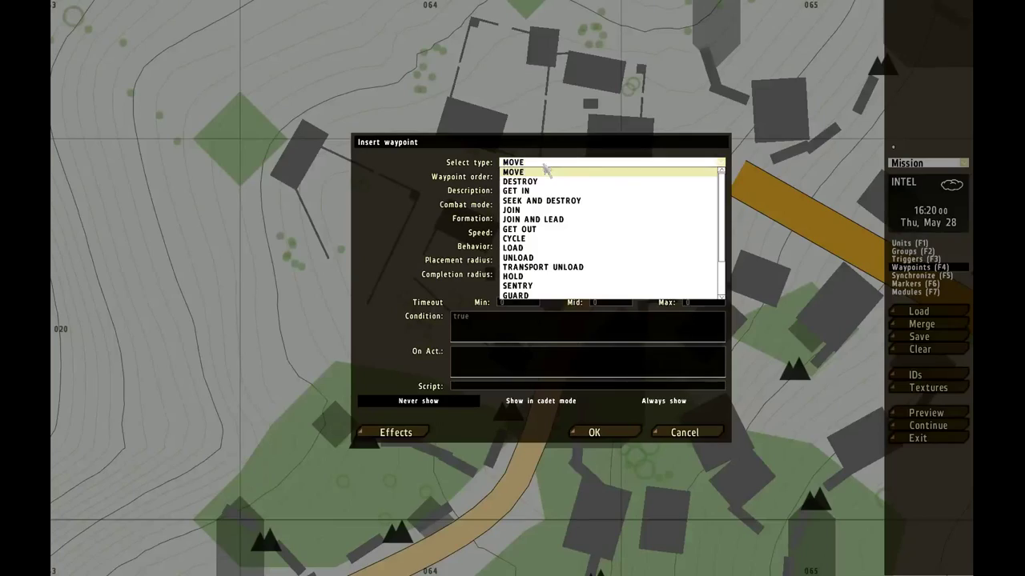
pyautogui.click(544, 171)
# Step: Keep the waypoint's combat mode at No change, set its formation to Column, and confirm it
pyautogui.click(536, 204)
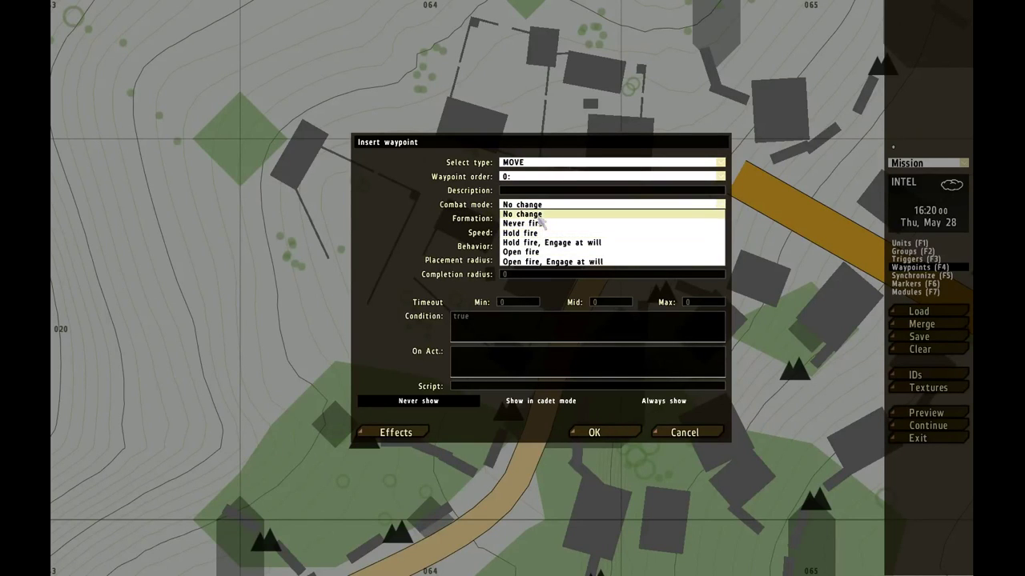
pyautogui.click(542, 207)
pyautogui.click(550, 219)
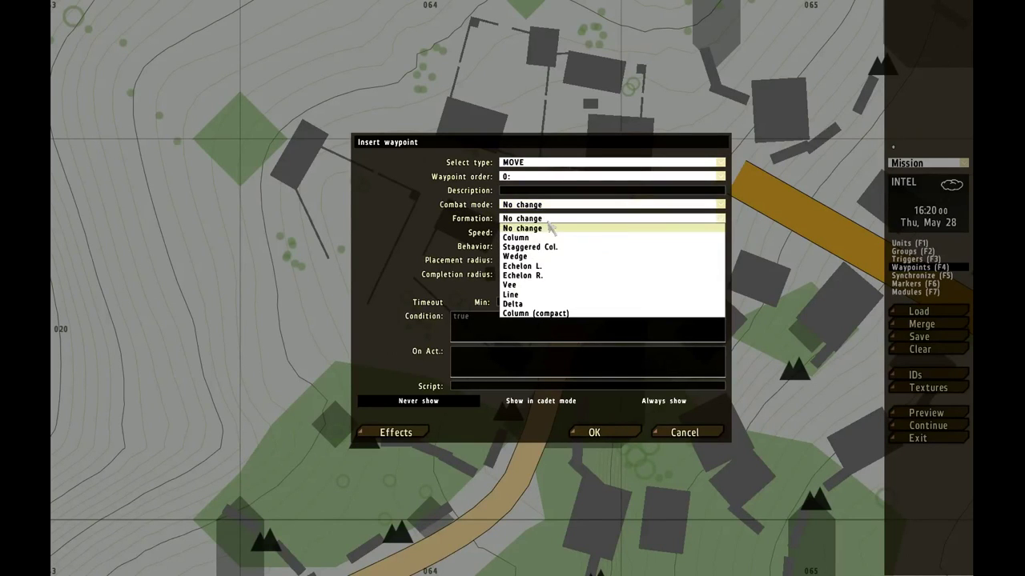
pyautogui.click(532, 237)
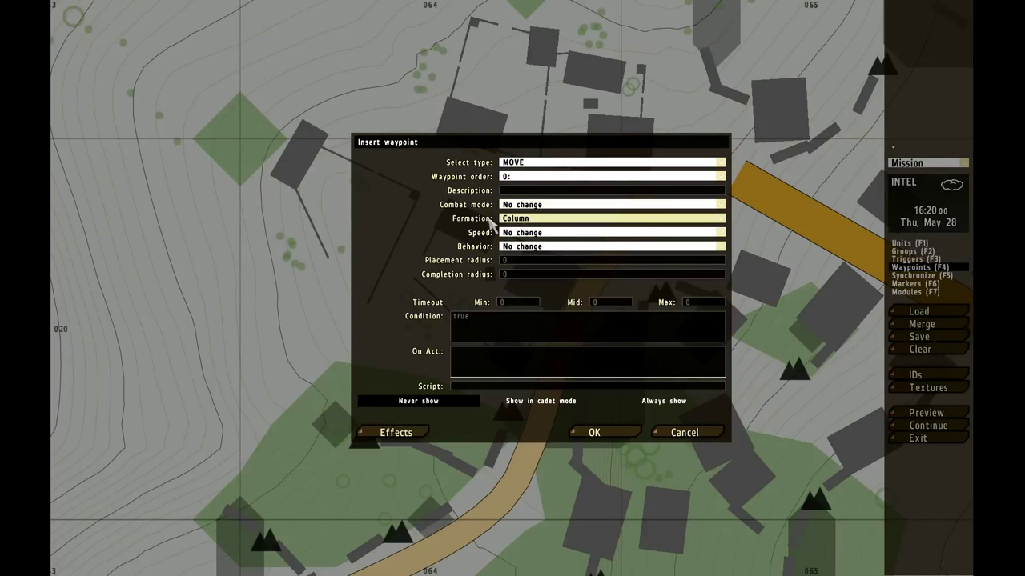
pyautogui.click(528, 221)
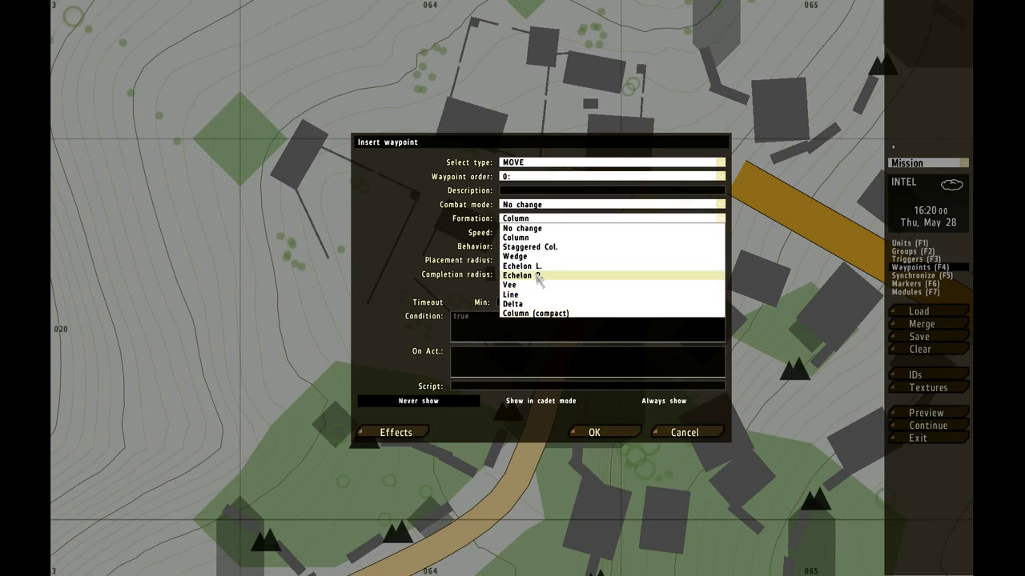
pyautogui.click(592, 432)
pyautogui.click(592, 433)
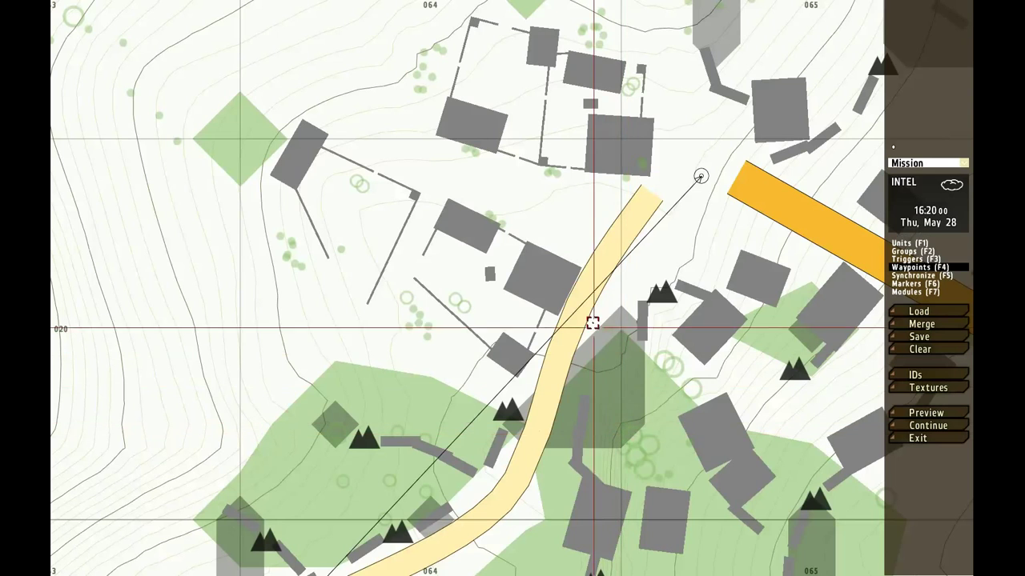
# Step: Edit the new MOVE waypoint, setting its speed to Normal and its behavior to Safe, and confirm
pyautogui.doubleClick(695, 181)
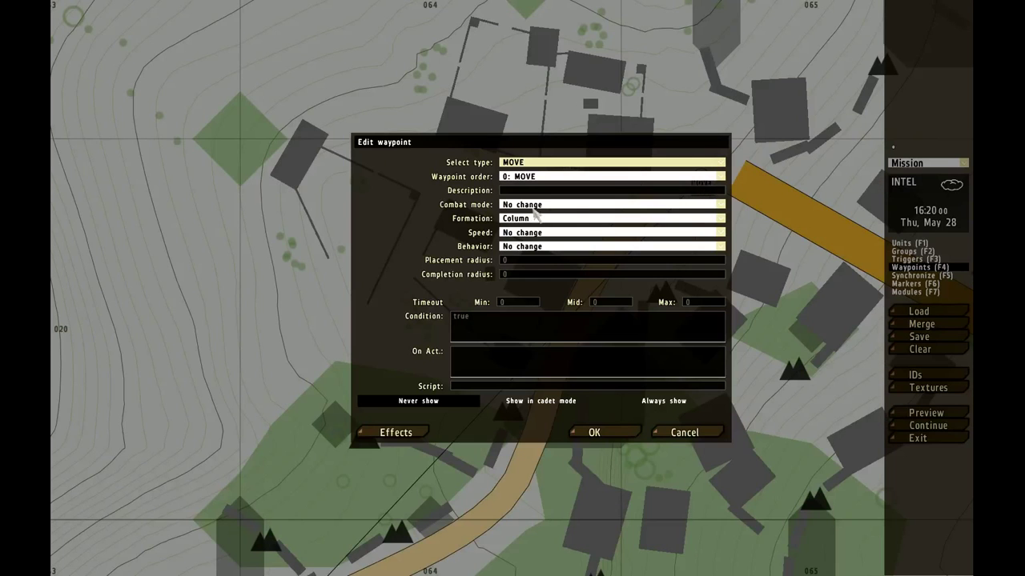
pyautogui.click(545, 232)
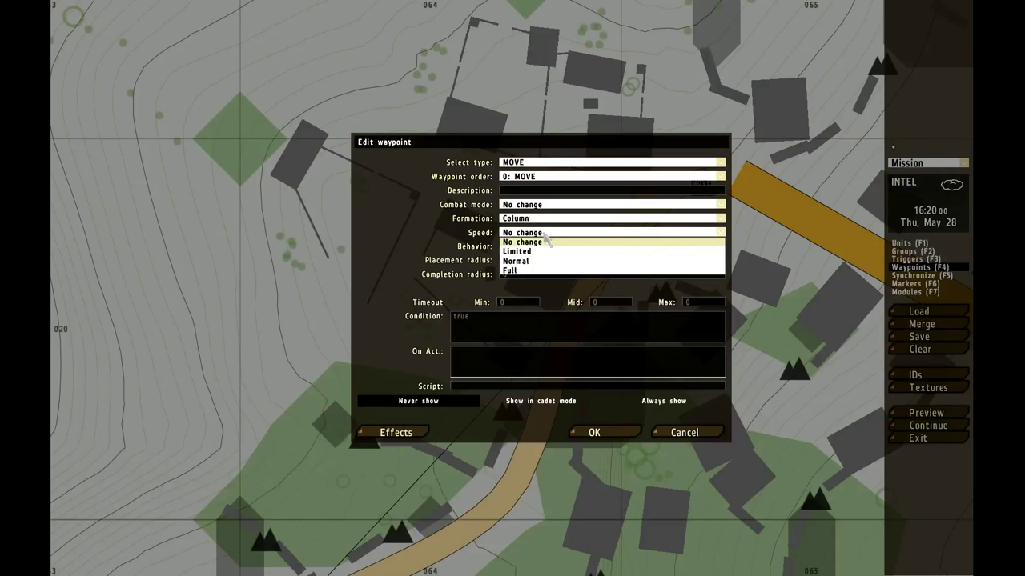
pyautogui.click(526, 254)
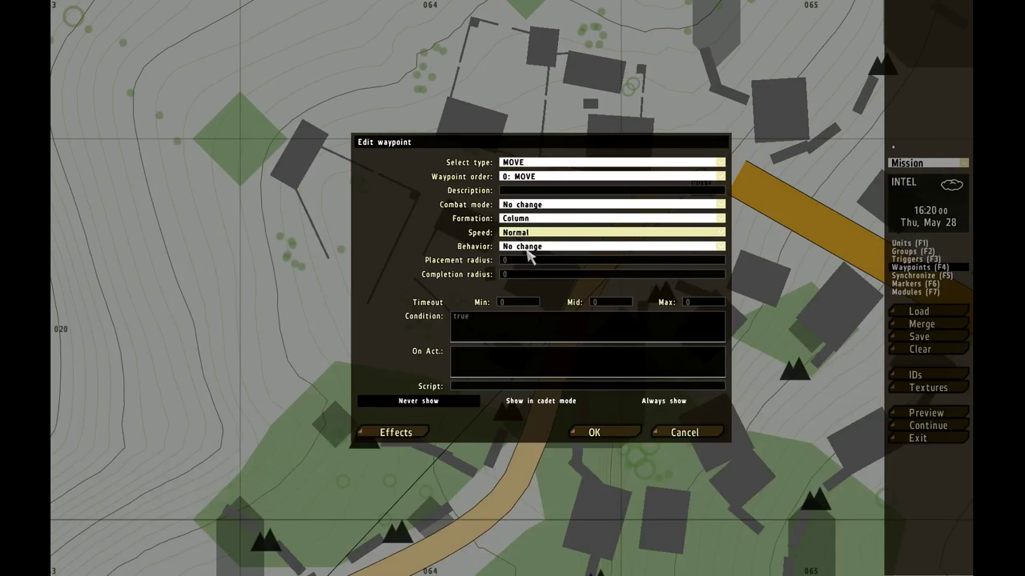
pyautogui.click(528, 248)
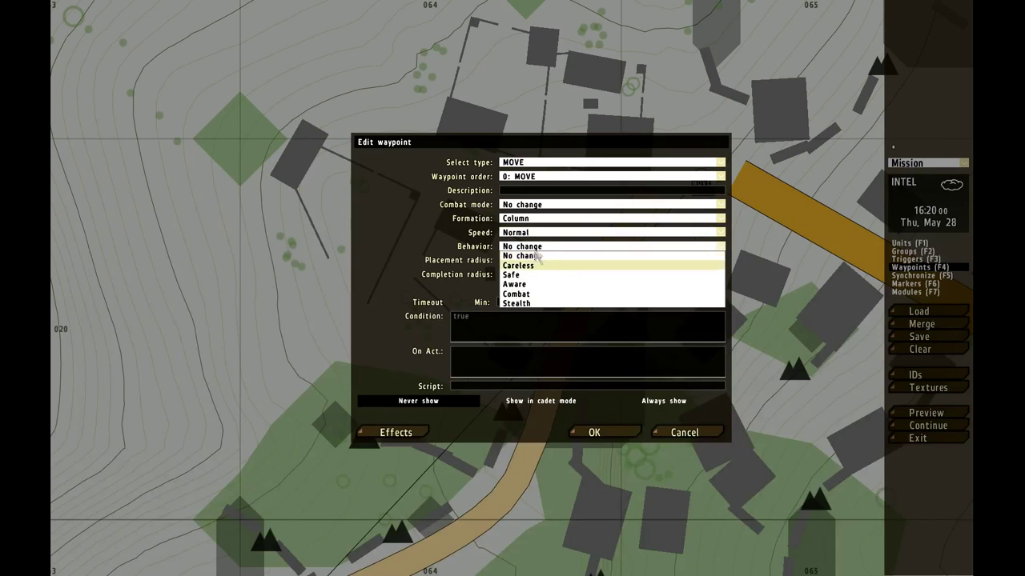
pyautogui.click(523, 274)
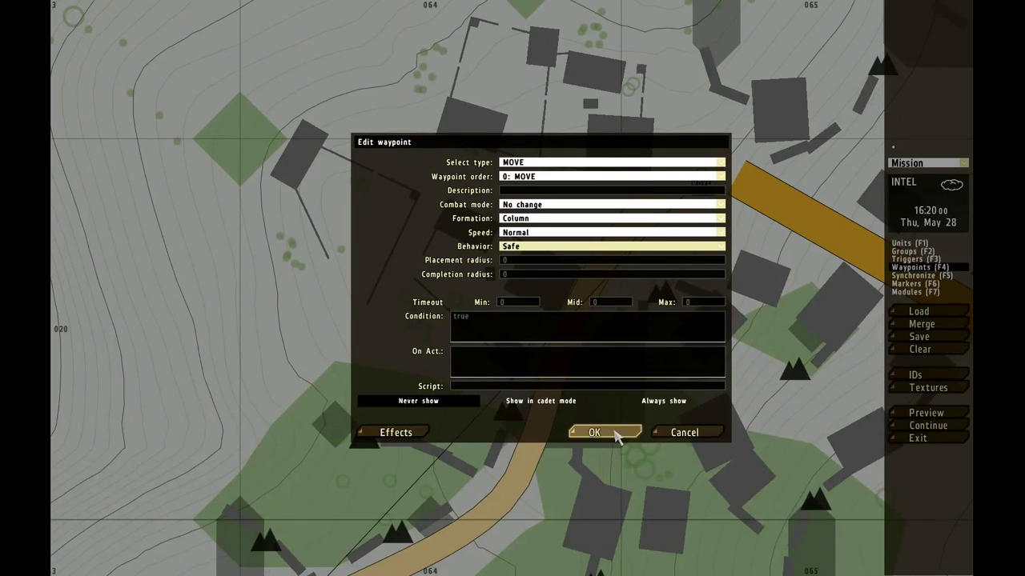
pyautogui.click(594, 432)
# Step: Name the Automatic Rifleman standing beside the MTVR p1 and confirm the unit
pyautogui.scroll(-5, 708, 258)
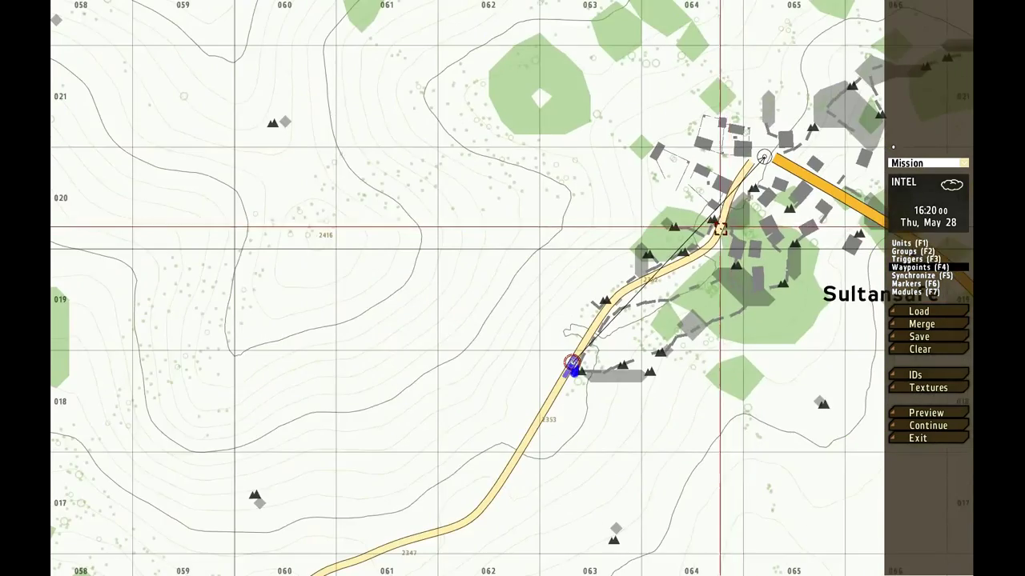
pyautogui.scroll(10, 616, 345)
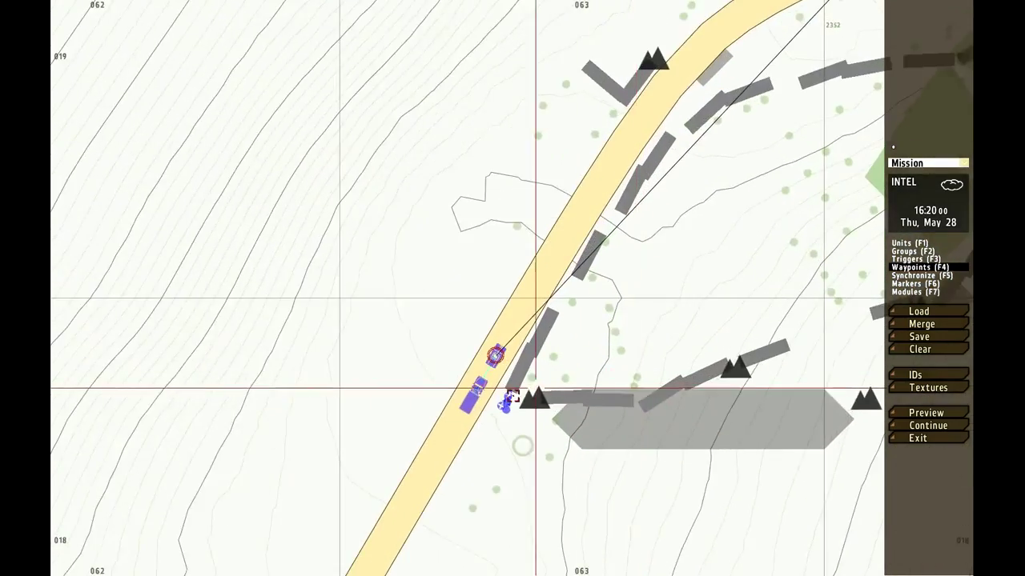
pyautogui.doubleClick(499, 397)
pyautogui.click(686, 432)
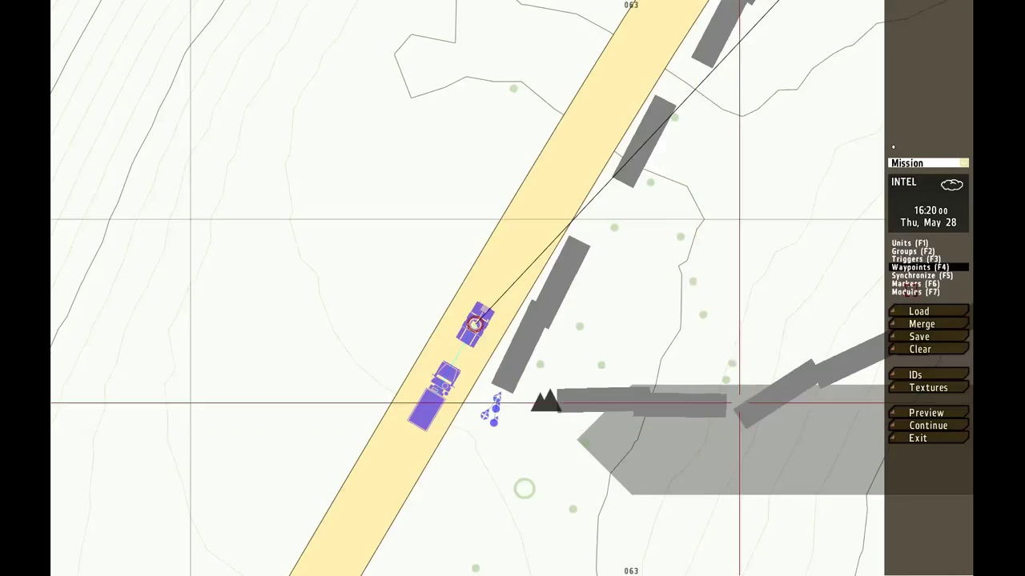
pyautogui.click(909, 243)
pyautogui.doubleClick(496, 395)
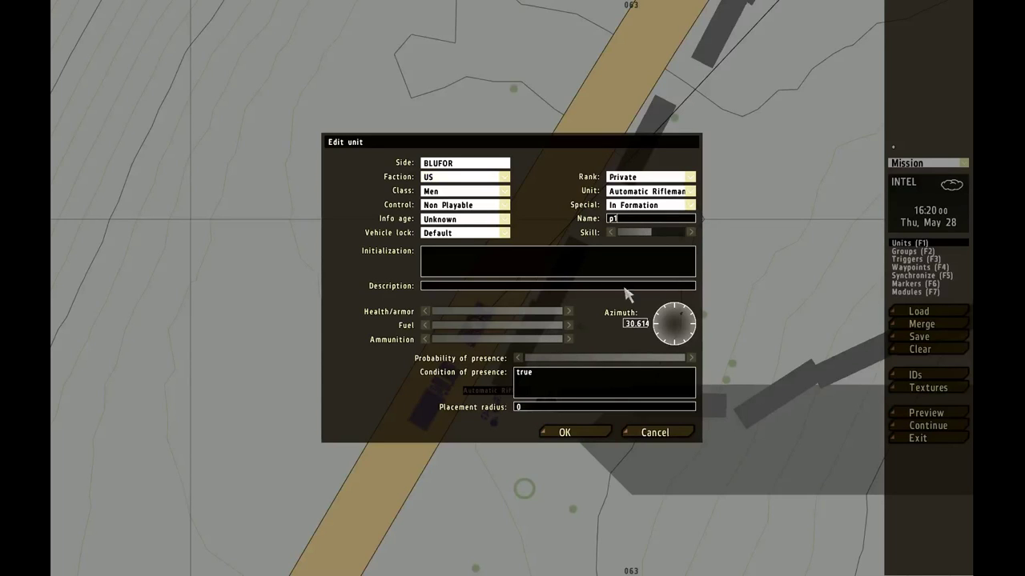
pyautogui.click(592, 430)
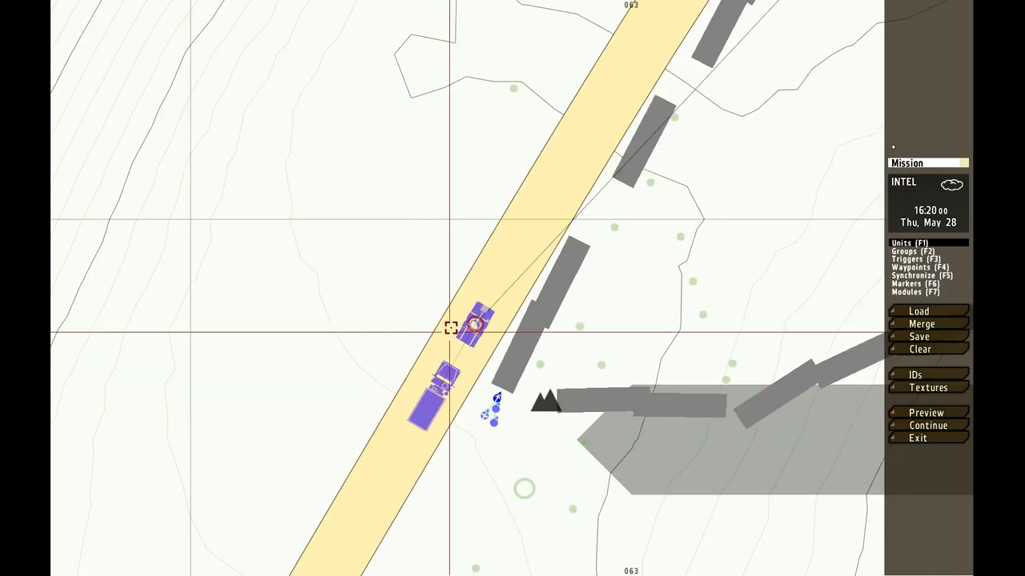
# Step: Insert an empty Lada (decorated) [Takistani] car beside the road near its northern end in Sultansafe
pyautogui.scroll(-5, 469, 344)
pyautogui.scroll(4, 603, 224)
pyautogui.scroll(3, 551, 331)
pyautogui.doubleClick(571, 293)
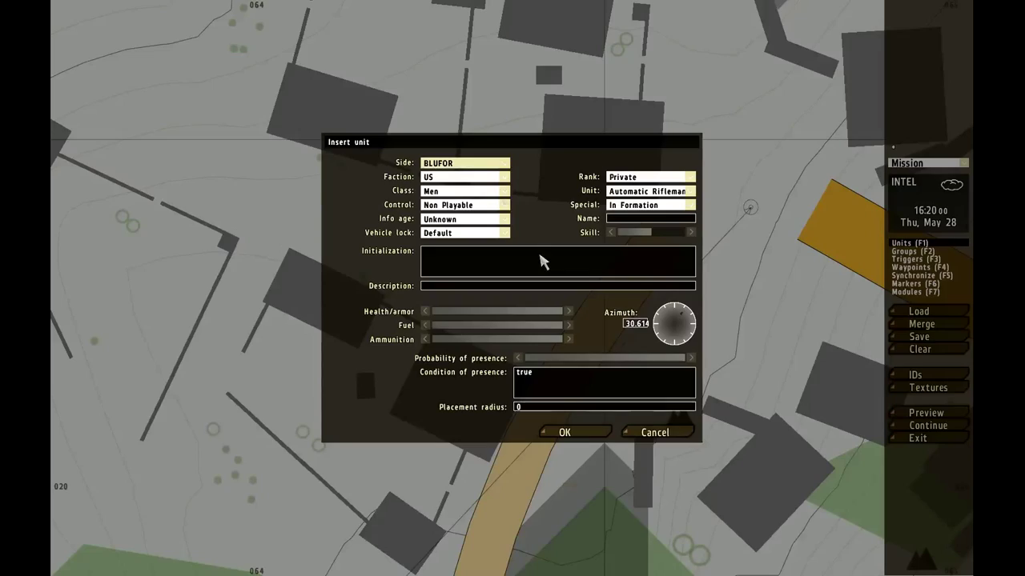
pyautogui.click(466, 164)
pyautogui.click(436, 231)
pyautogui.click(466, 192)
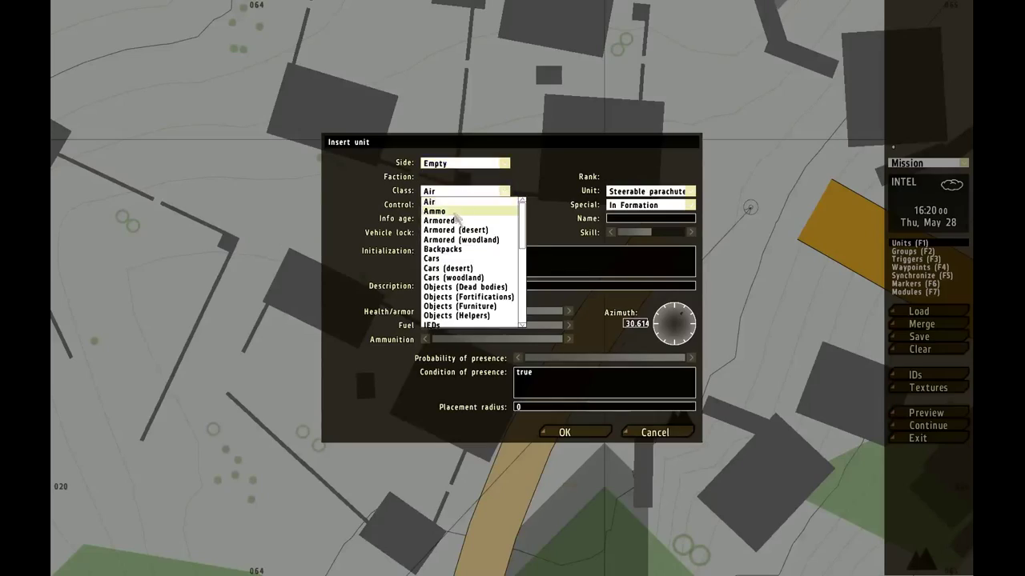
pyautogui.click(448, 259)
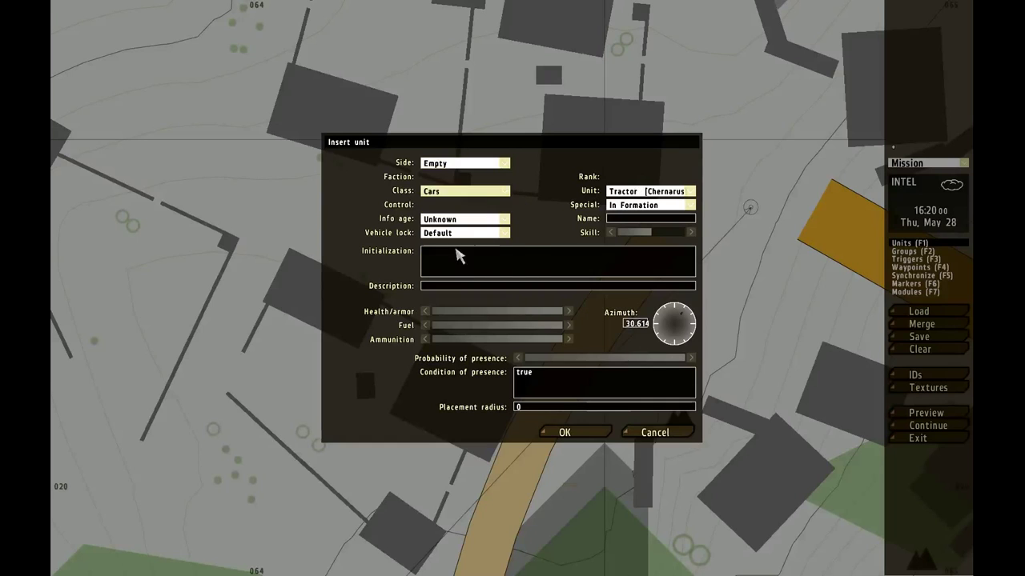
pyautogui.click(610, 193)
pyautogui.scroll(4, 650, 226)
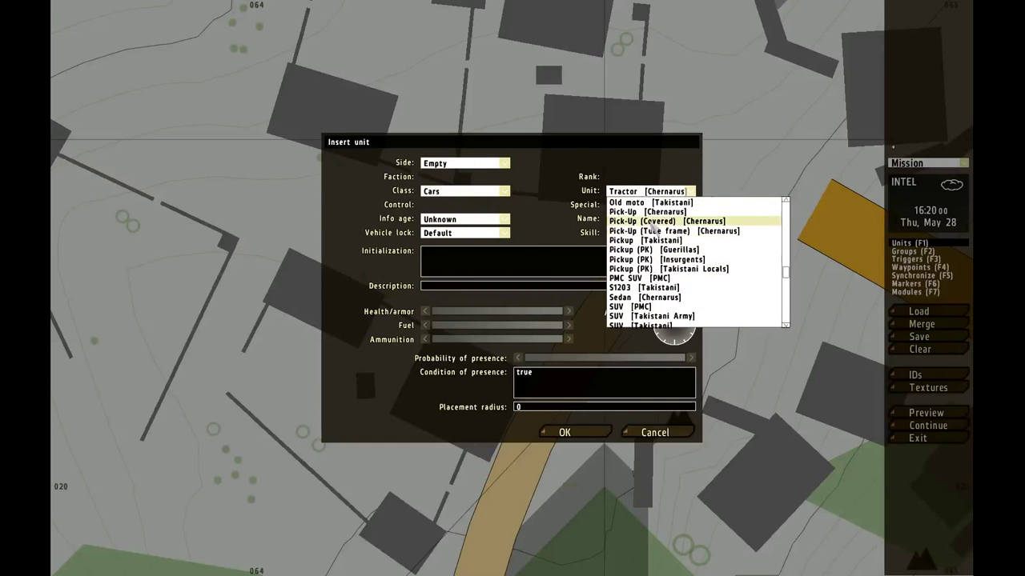
pyautogui.scroll(12, 652, 227)
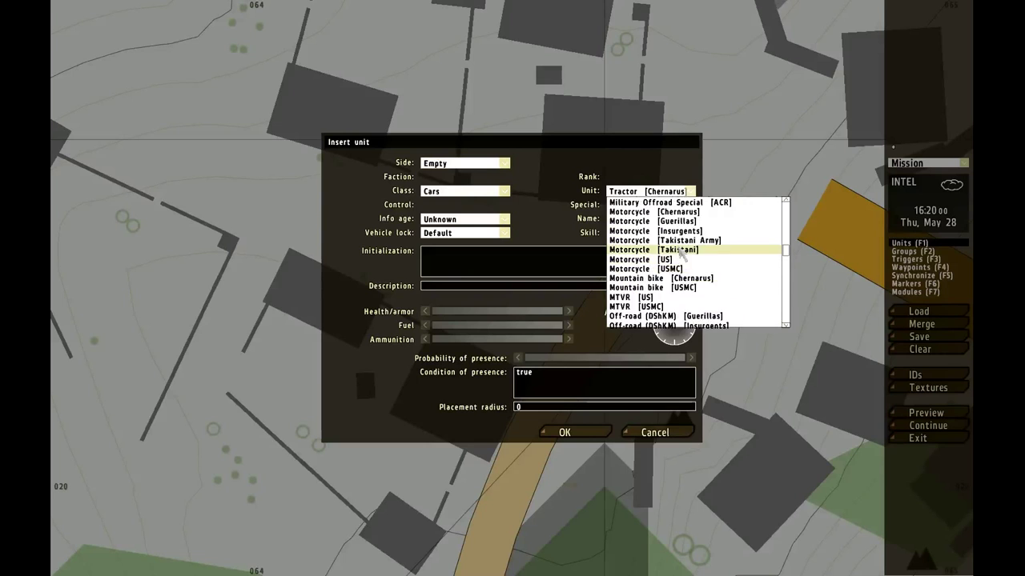
pyautogui.scroll(5, 680, 252)
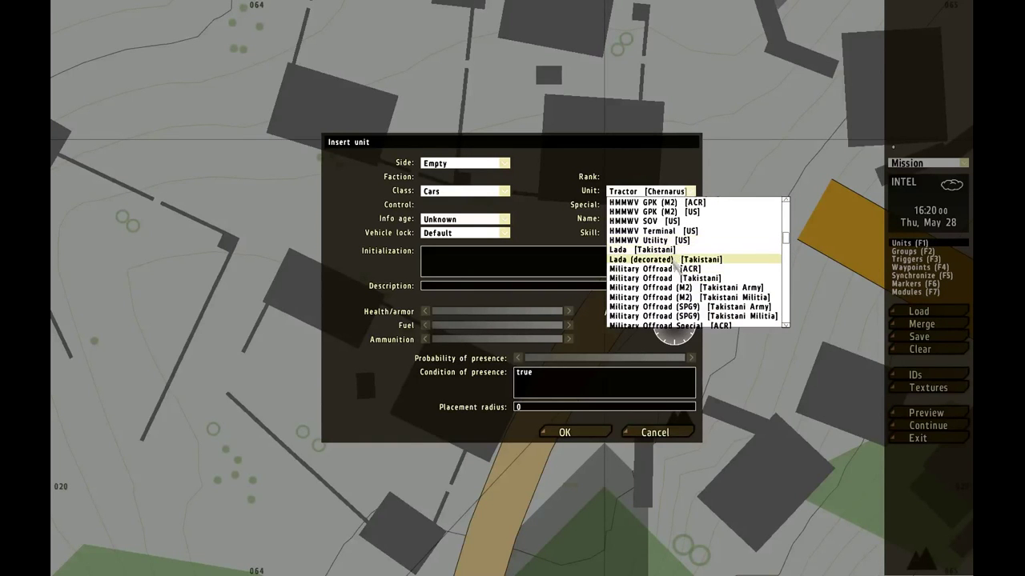
pyautogui.click(674, 259)
pyautogui.click(583, 439)
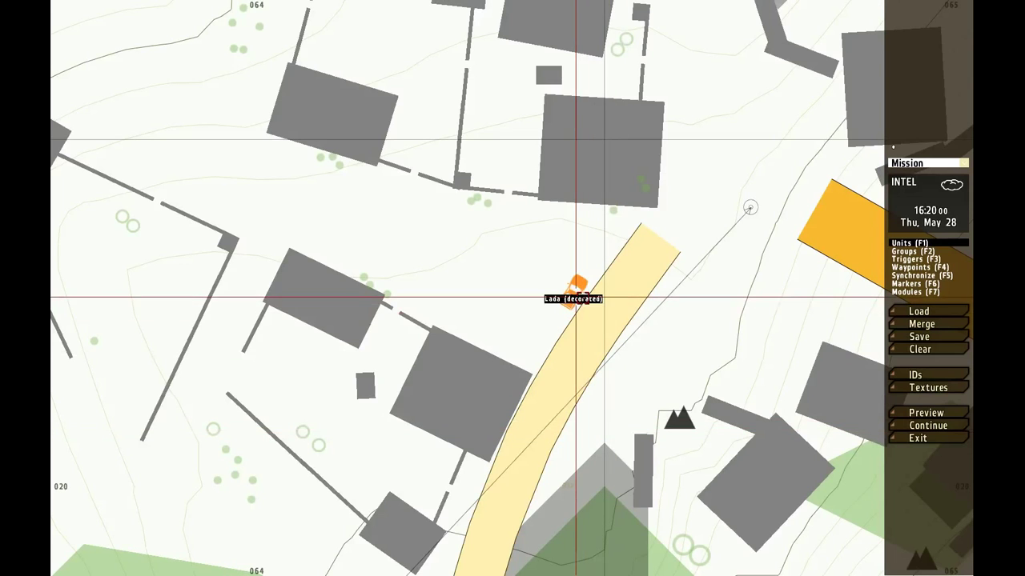
# Step: Name the decorated Lada IED and confirm the unit
pyautogui.scroll(-6, 577, 301)
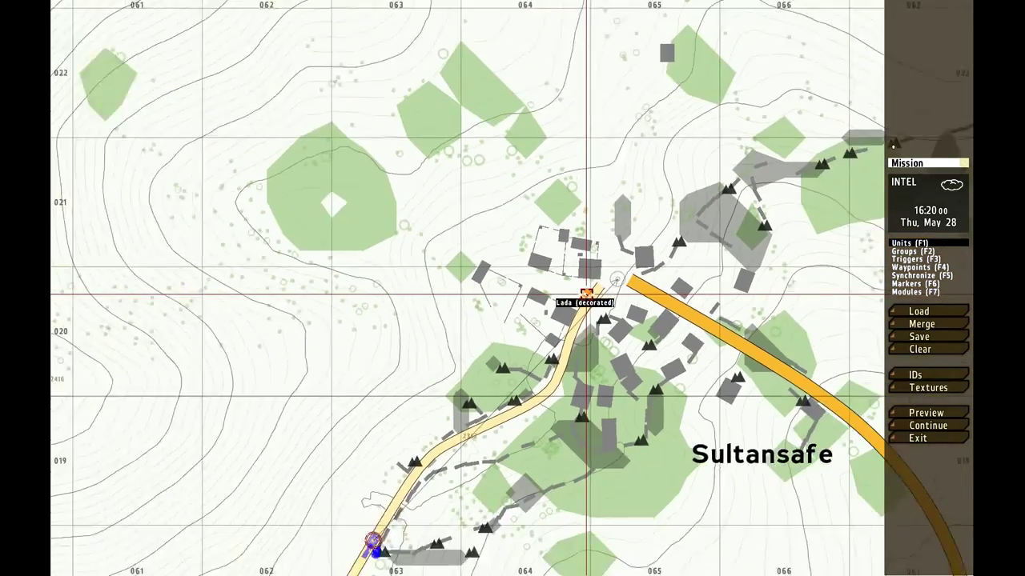
pyautogui.scroll(5, 586, 296)
pyautogui.doubleClick(589, 300)
pyautogui.click(620, 220)
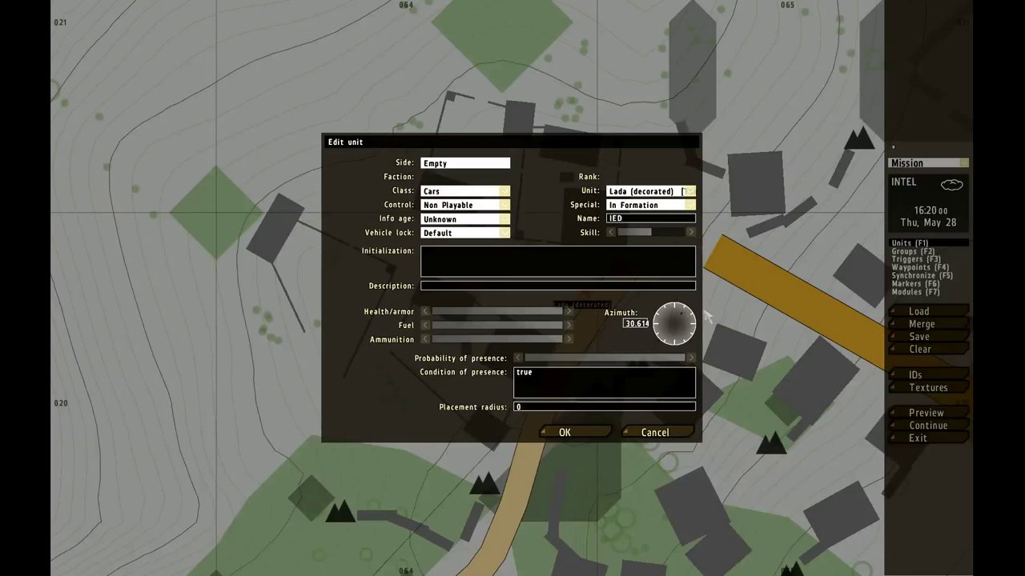
pyautogui.click(576, 433)
pyautogui.scroll(-5, 608, 336)
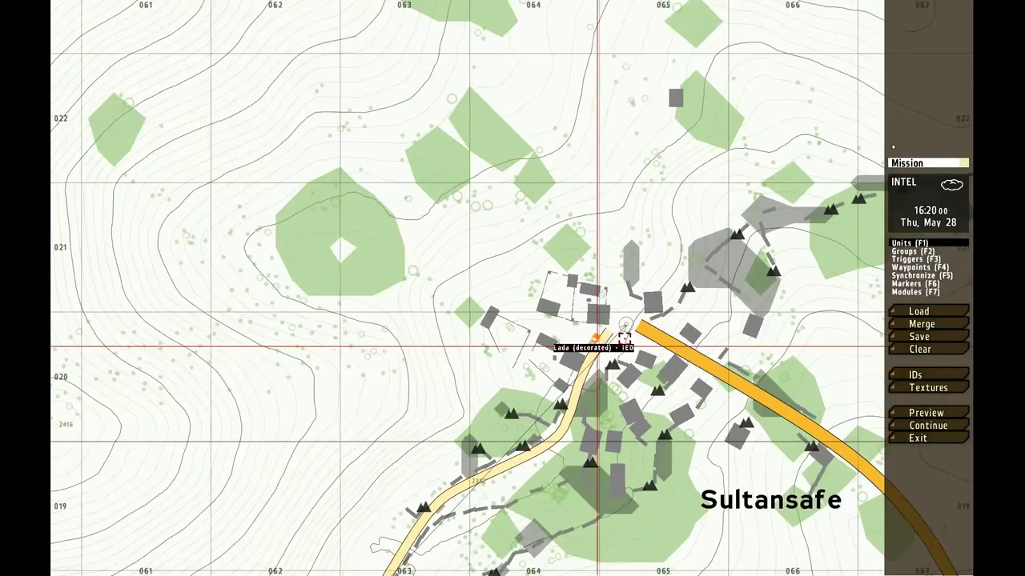
pyautogui.scroll(6, 630, 327)
pyautogui.click(914, 260)
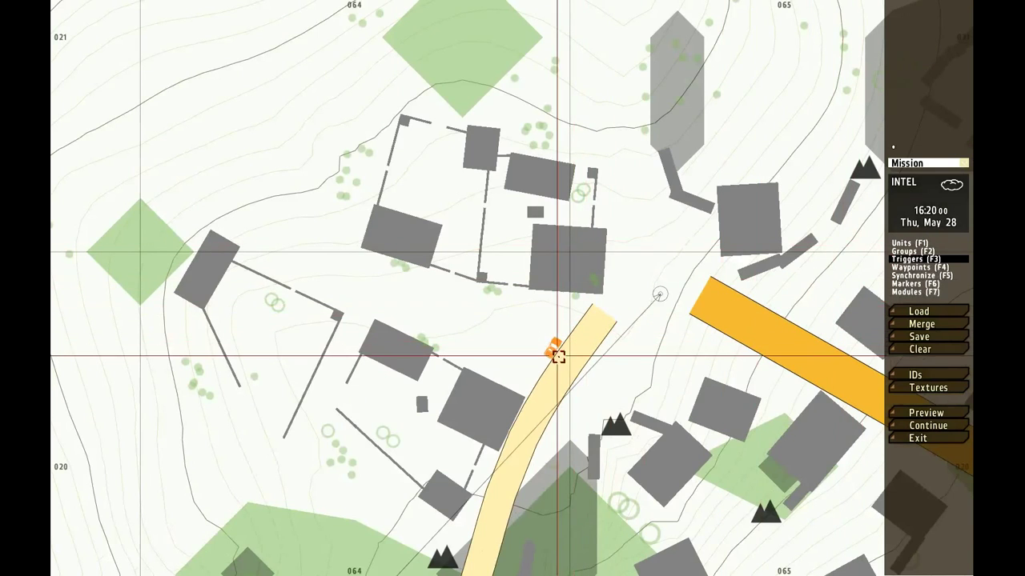
pyautogui.doubleClick(577, 362)
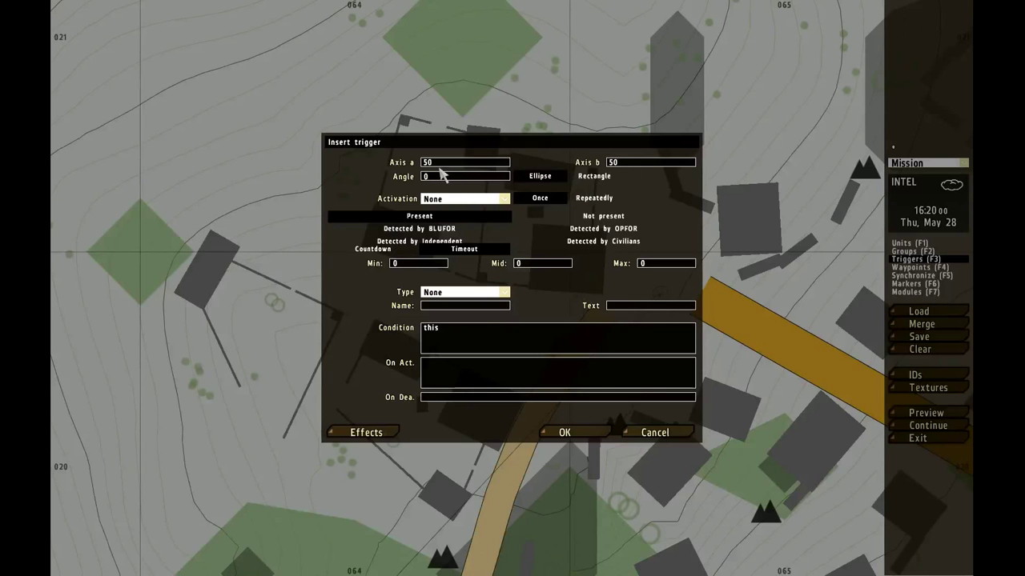
pyautogui.moveTo(441, 161); pyautogui.dragTo(417, 165)
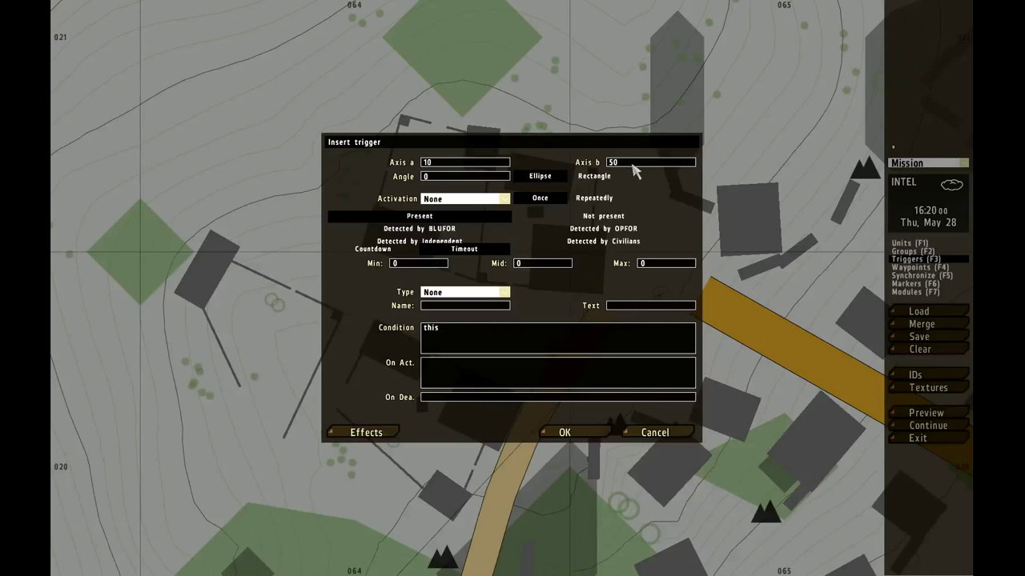
pyautogui.moveTo(629, 163); pyautogui.dragTo(602, 171)
pyautogui.write('this moveincargo car;')
pyautogui.moveTo(507, 364); pyautogui.dragTo(330, 358)
pyautogui.press('BackSpace')
pyautogui.click(658, 433)
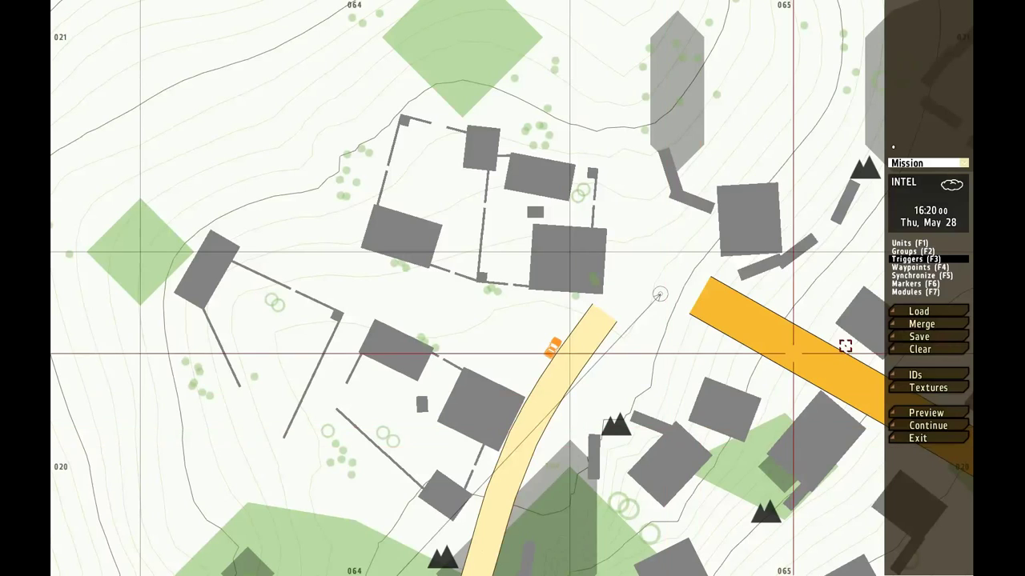
# Step: Save the mission as user mission test, and load the Takistan mission tutorial
pyautogui.click(928, 338)
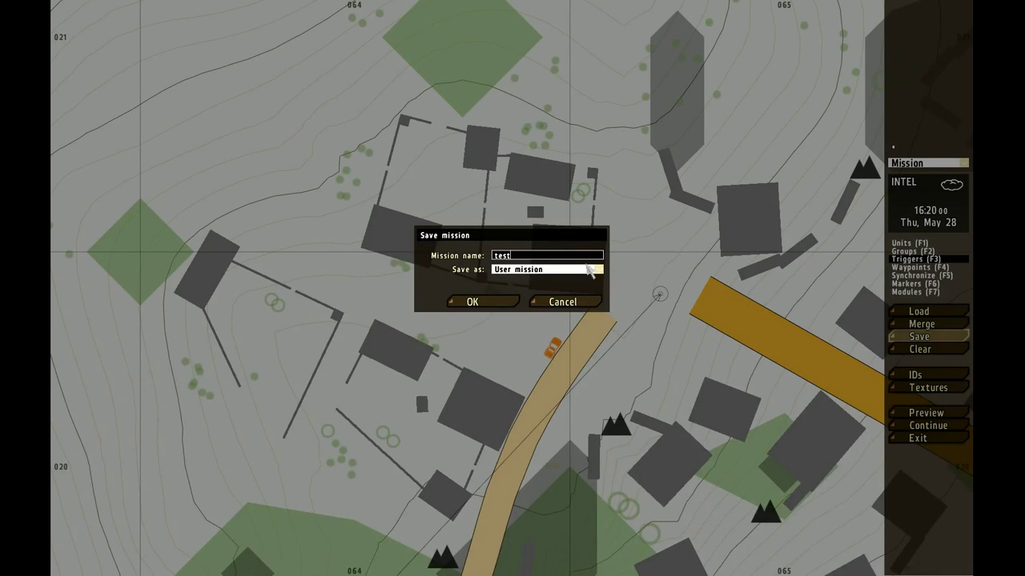
pyautogui.click(472, 302)
pyautogui.click(916, 311)
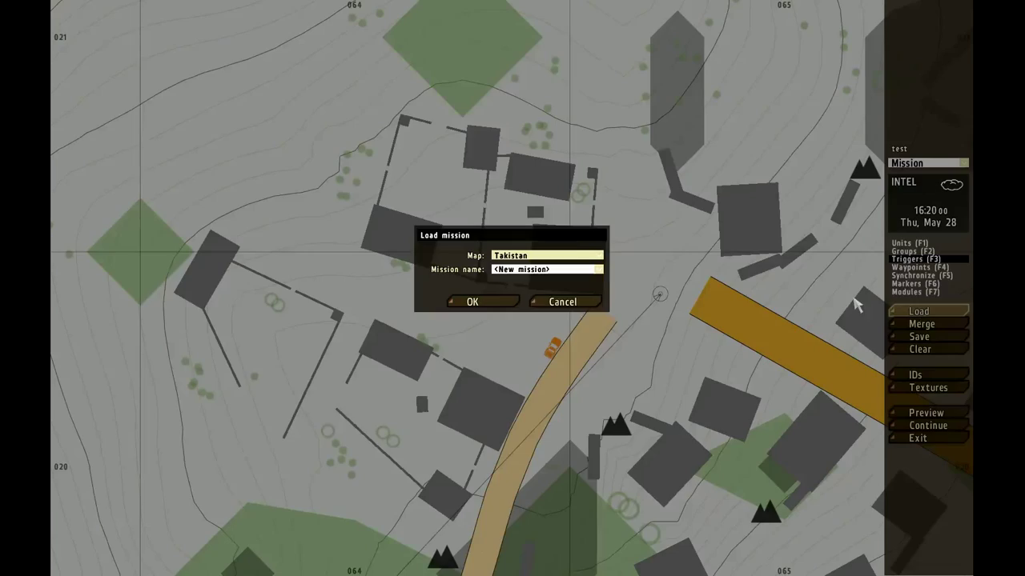
pyautogui.click(518, 274)
pyautogui.click(514, 338)
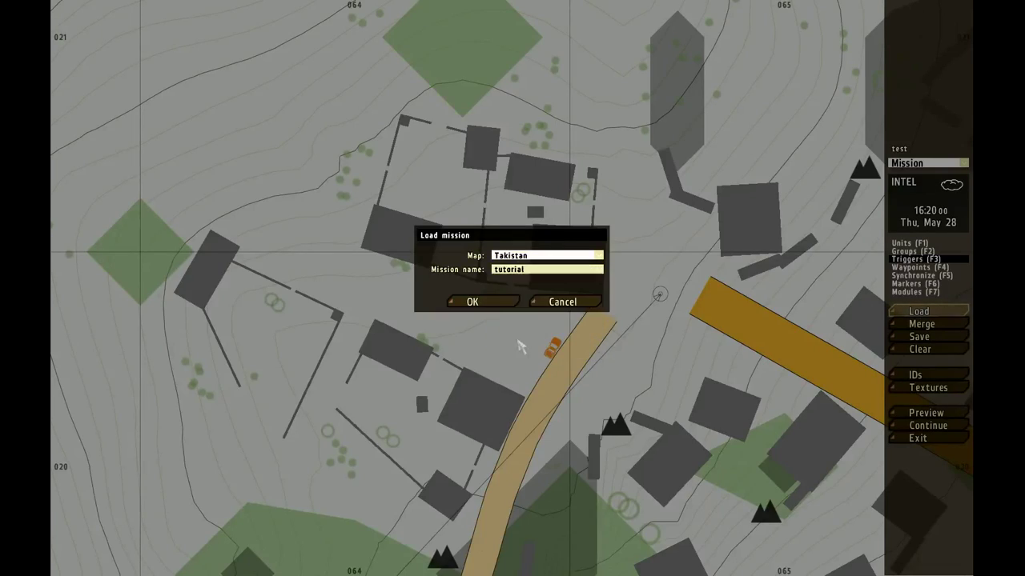
pyautogui.click(472, 302)
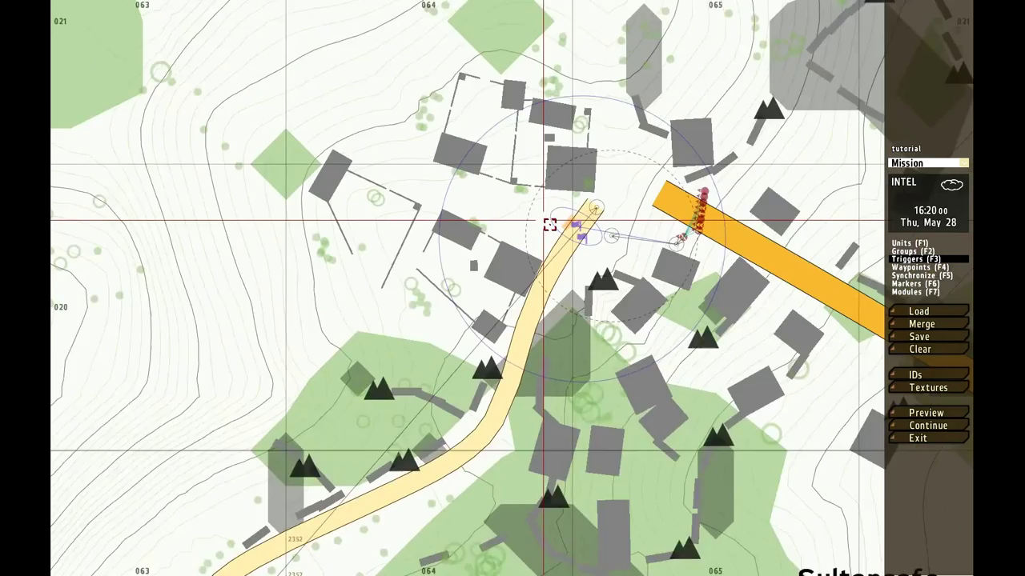
# Step: Copy the On Act. code of the trigger beside the S1203 car named IED in the tutorial mission
pyautogui.scroll(3, 561, 224)
pyautogui.doubleClick(579, 223)
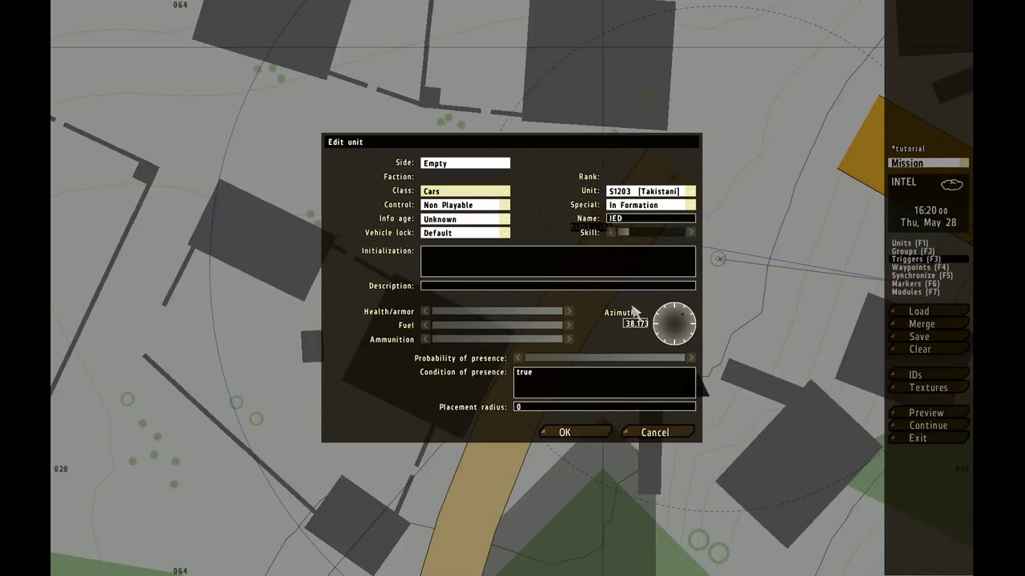
pyautogui.click(655, 432)
pyautogui.doubleClick(616, 224)
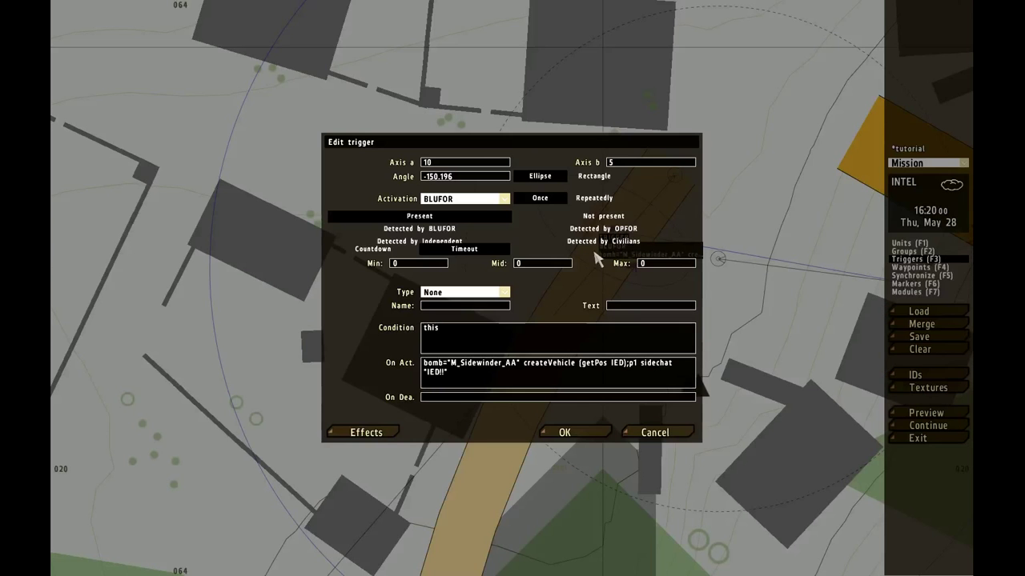
pyautogui.moveTo(424, 362); pyautogui.dragTo(678, 373)
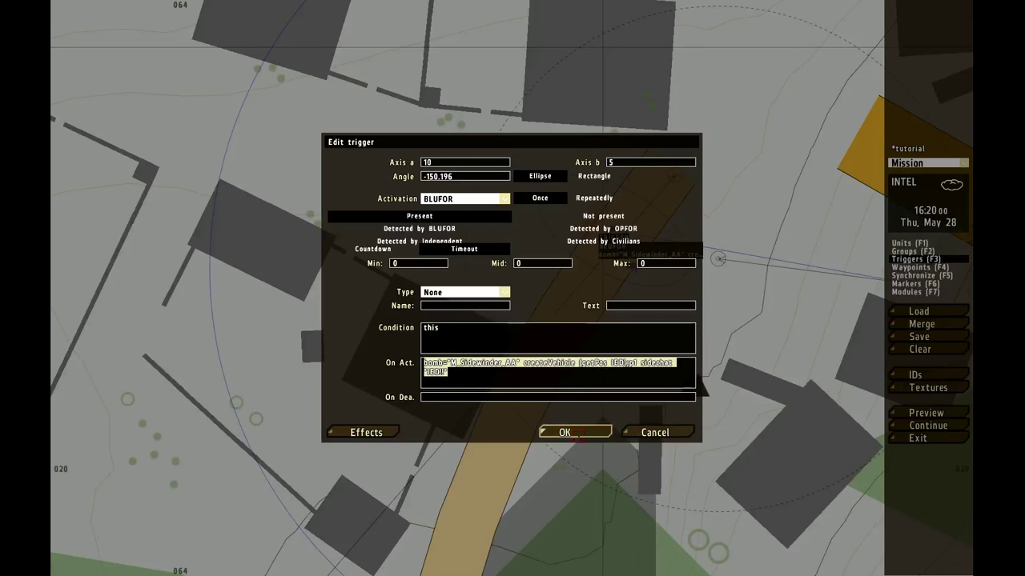
pyautogui.click(583, 424)
# Step: Load the Takistan mission test
pyautogui.click(918, 312)
pyautogui.click(509, 269)
pyautogui.click(536, 335)
pyautogui.click(490, 301)
# Step: Insert a trigger on the road beside the decorated Lada, axes 10 and 5, with On Act. code bomb="M_Sidewinder_AA" createVehicle (getPos IED);p1 sidechat "IED!!"
pyautogui.scroll(2, 634, 135)
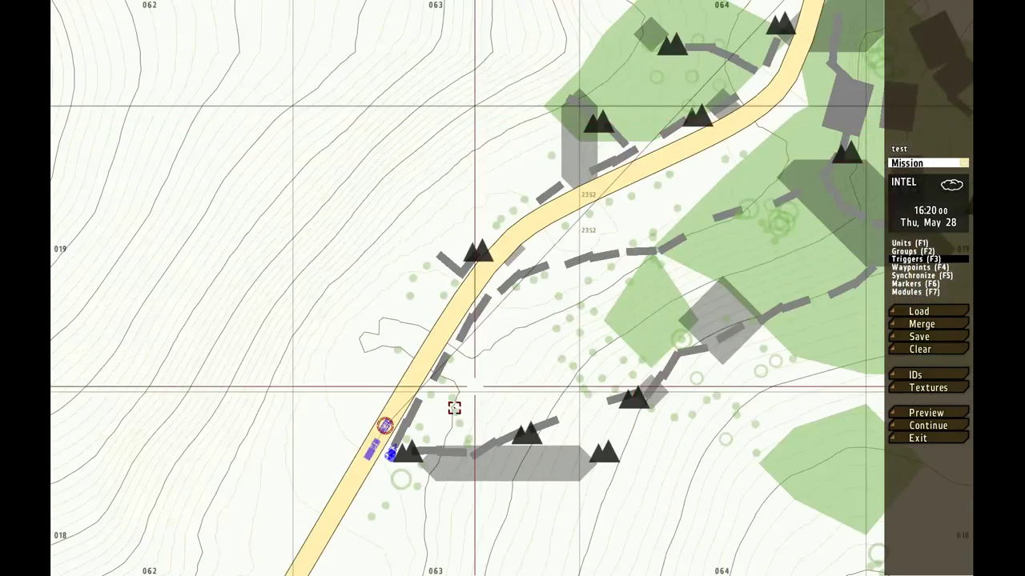
pyautogui.moveTo(682, 208); pyautogui.dragTo(536, 411, button='right')
pyautogui.moveTo(800, 37); pyautogui.dragTo(670, 179, button='right')
pyautogui.scroll(3, 669, 179)
pyautogui.scroll(3, 712, 169)
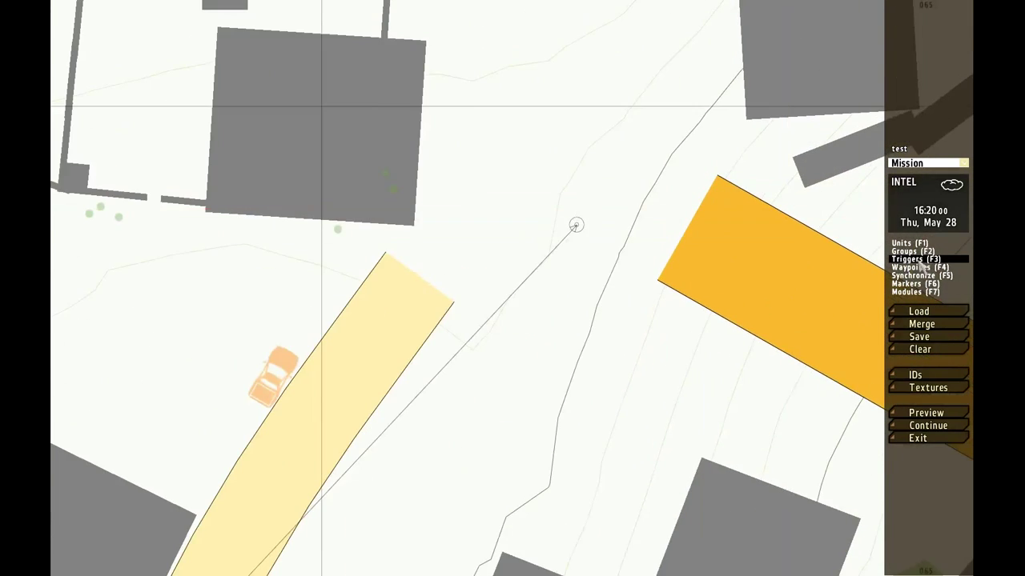
pyautogui.doubleClick(323, 373)
pyautogui.click(445, 164)
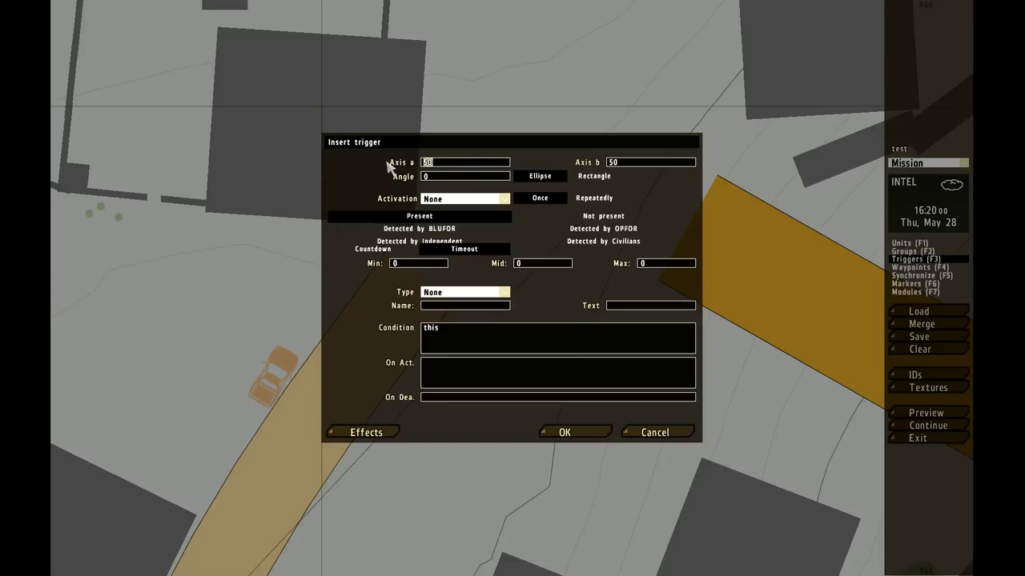
pyautogui.click(628, 164)
pyautogui.write('bomb="M_Sidewinder_AA" createVehicle (getPos IED);p1 sidechat "IED!"')
# Step: Replace the getPos target in the new trigger's On Act. code with bomb and confirm the trigger
pyautogui.moveTo(424, 365); pyautogui.dragTo(451, 365)
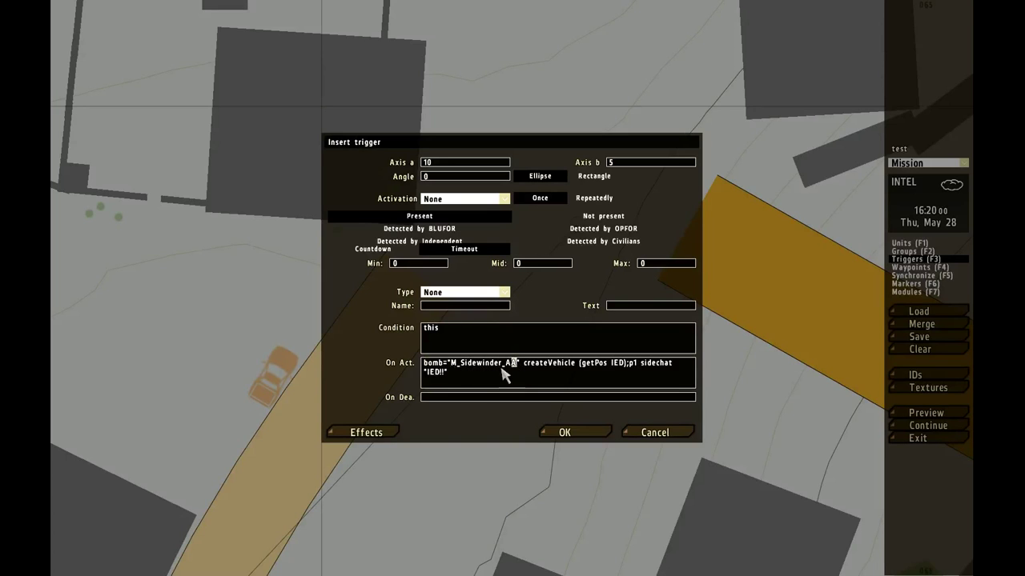
pyautogui.moveTo(497, 376); pyautogui.dragTo(462, 364)
pyautogui.moveTo(624, 366); pyautogui.dragTo(615, 362)
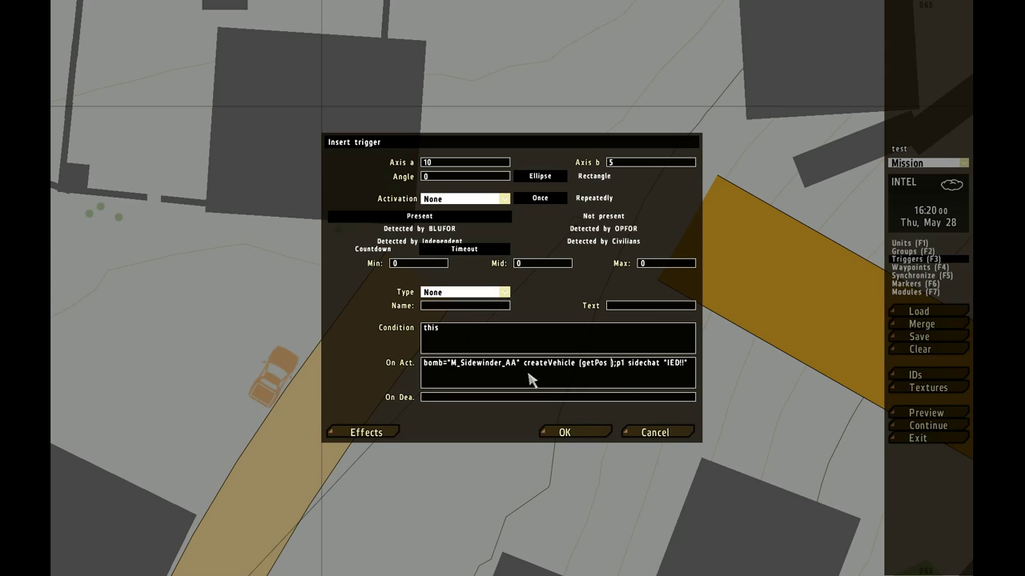
pyautogui.write('bomb')
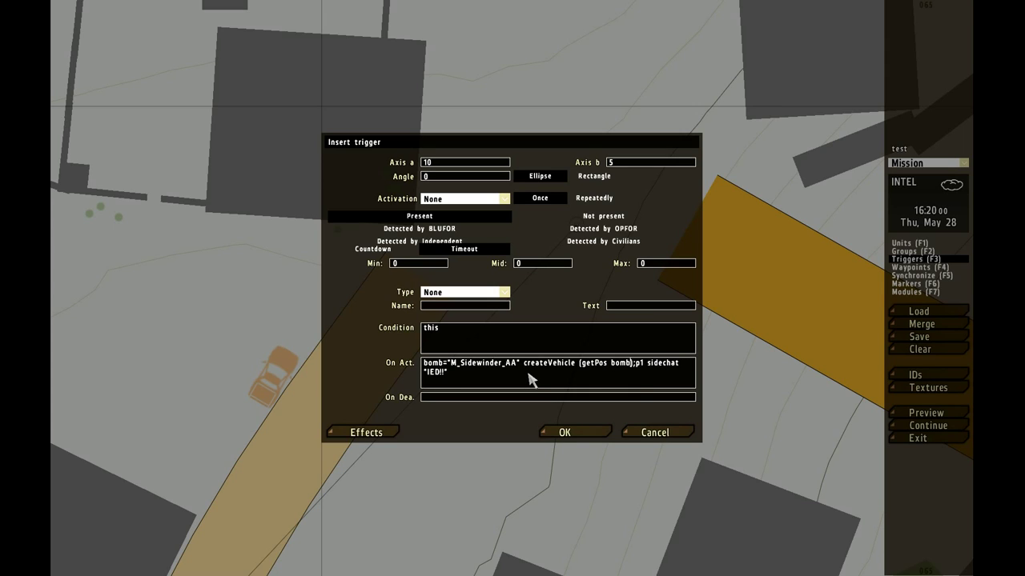
pyautogui.click(583, 430)
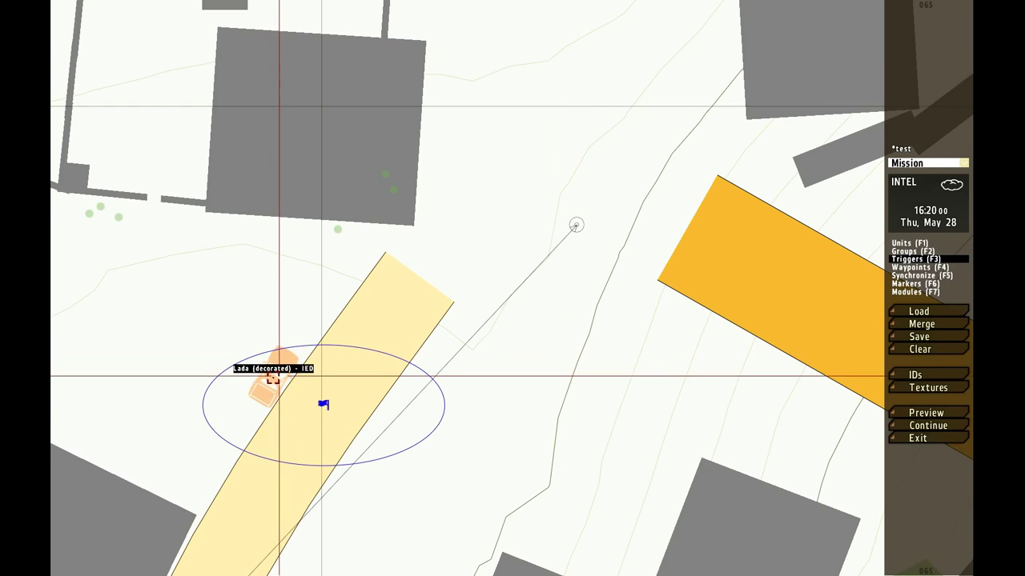
# Step: Check the name assigned to the decorated Lada beside the trigger and close its settings
pyautogui.doubleClick(273, 377)
pyautogui.doubleClick(624, 221)
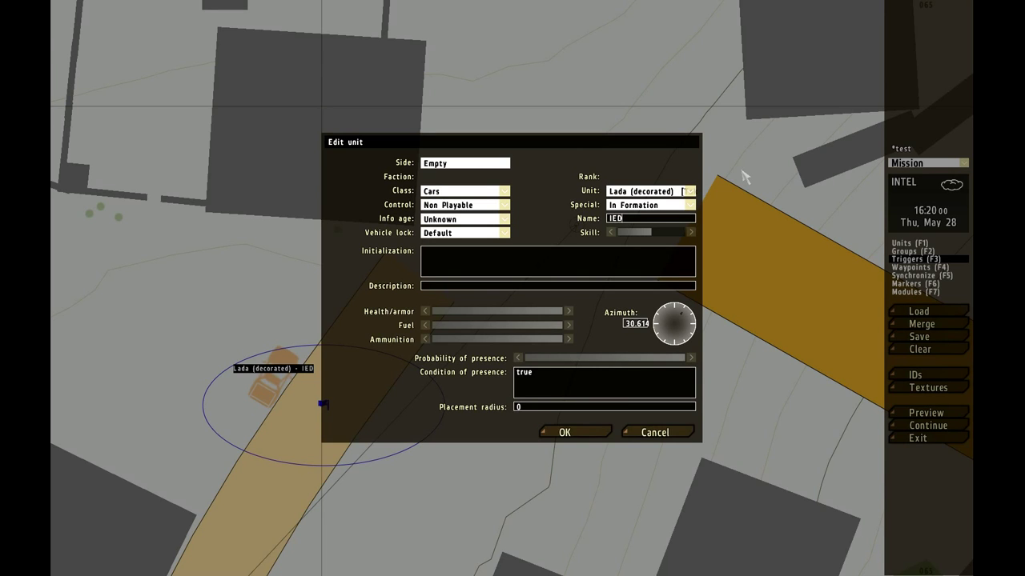
pyautogui.click(574, 432)
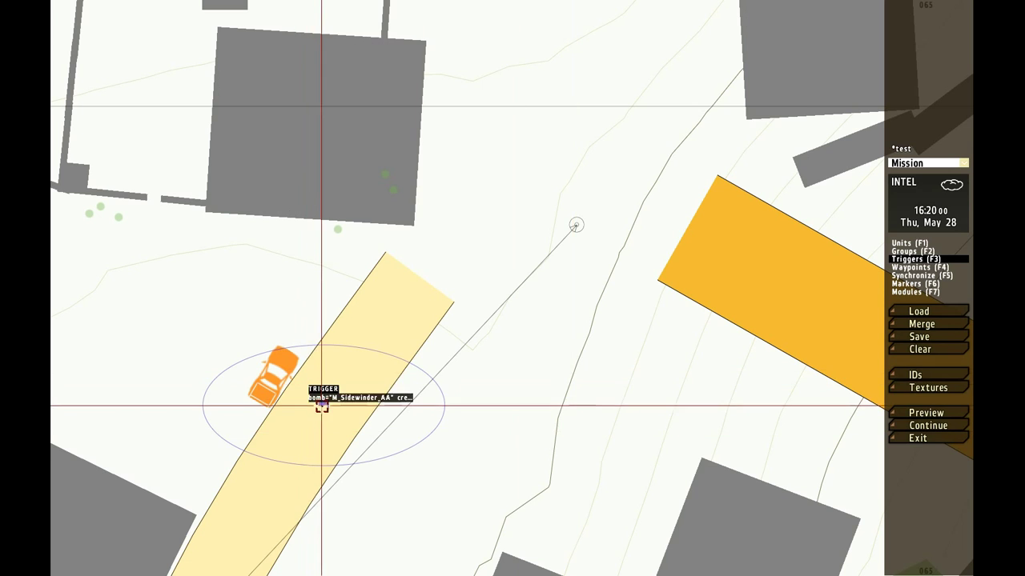
# Step: Change the getPos target in the trigger's On Act. code to IED and confirm the trigger
pyautogui.doubleClick(320, 396)
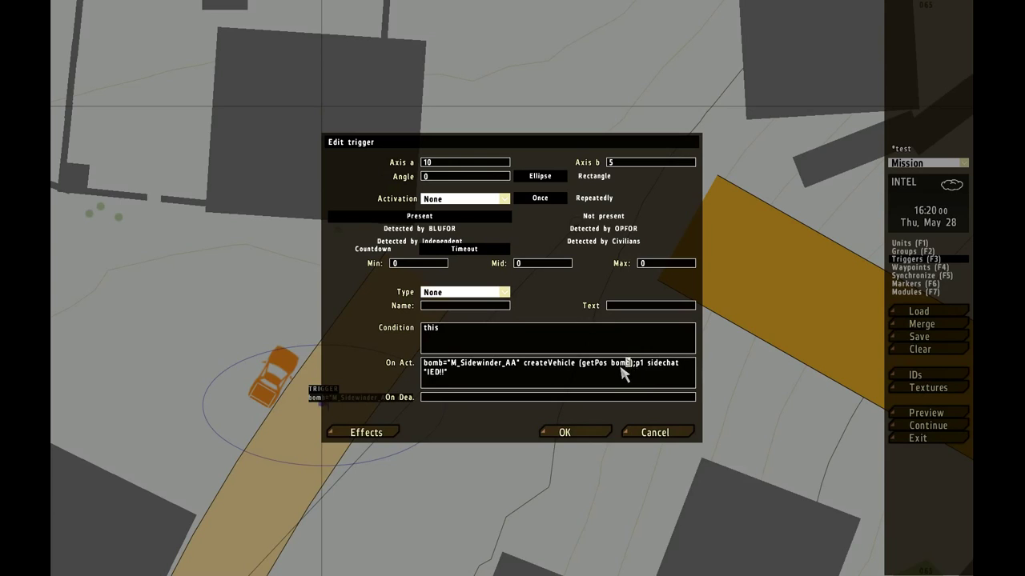
pyautogui.moveTo(623, 375); pyautogui.dragTo(615, 372)
pyautogui.click(592, 433)
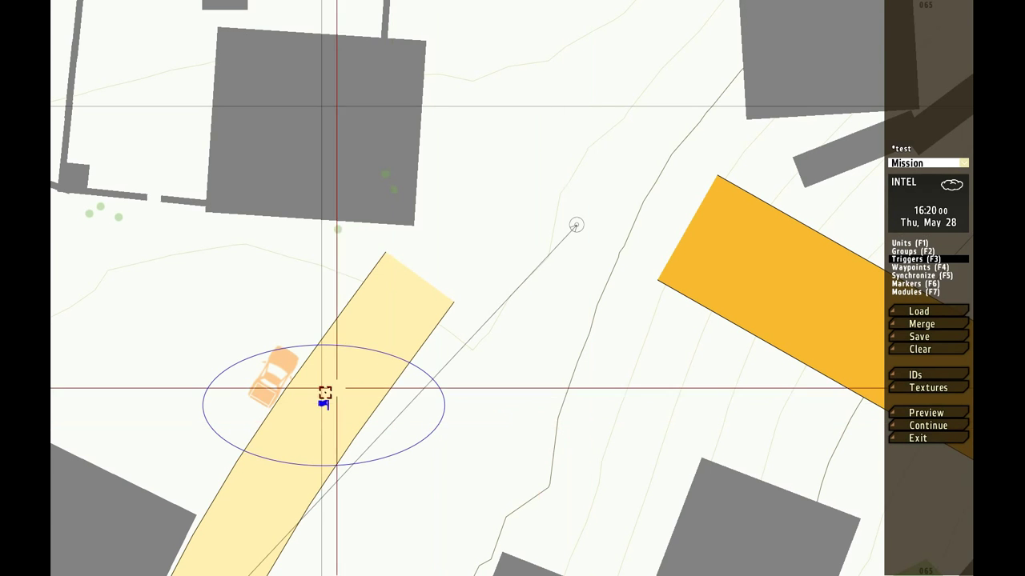
# Step: Rotate the trigger ellipse across the road to an angle of about -153.6 and set its activation to BLUFOR
pyautogui.keyDown('shift'); pyautogui.moveTo(320, 396); pyautogui.dragTo(353, 431); pyautogui.keyUp('shift')
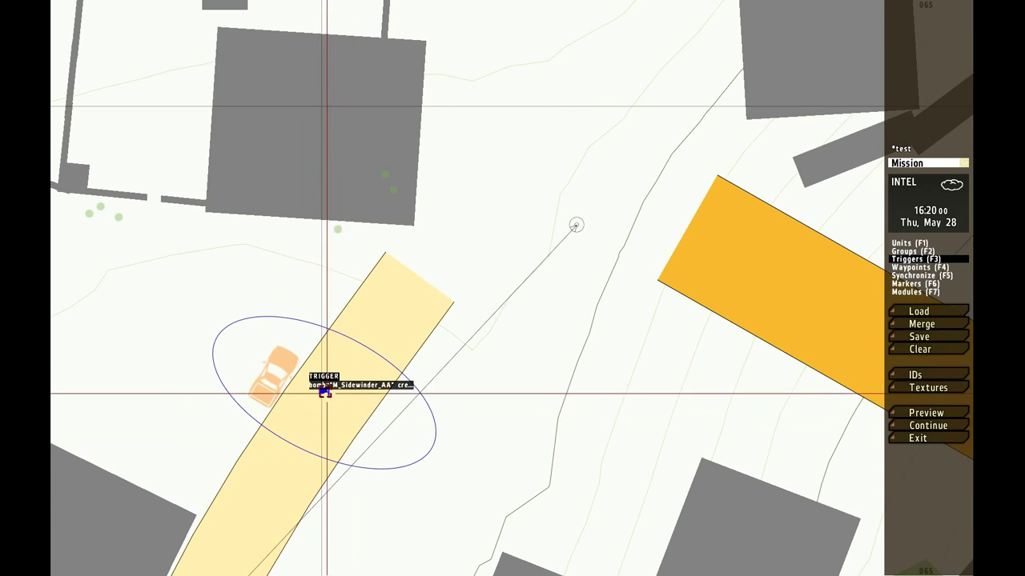
pyautogui.doubleClick(324, 391)
pyautogui.click(464, 198)
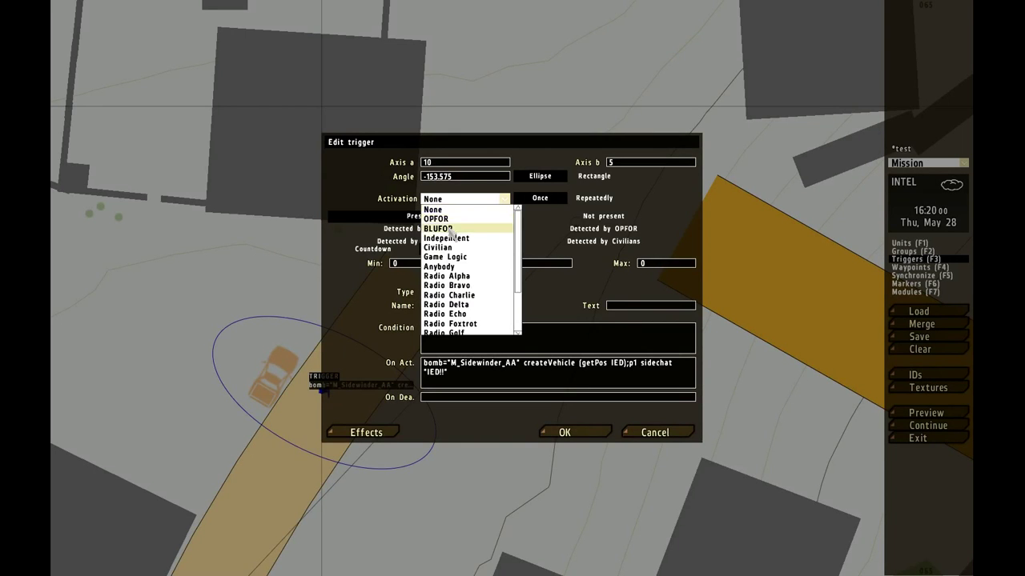
pyautogui.click(451, 228)
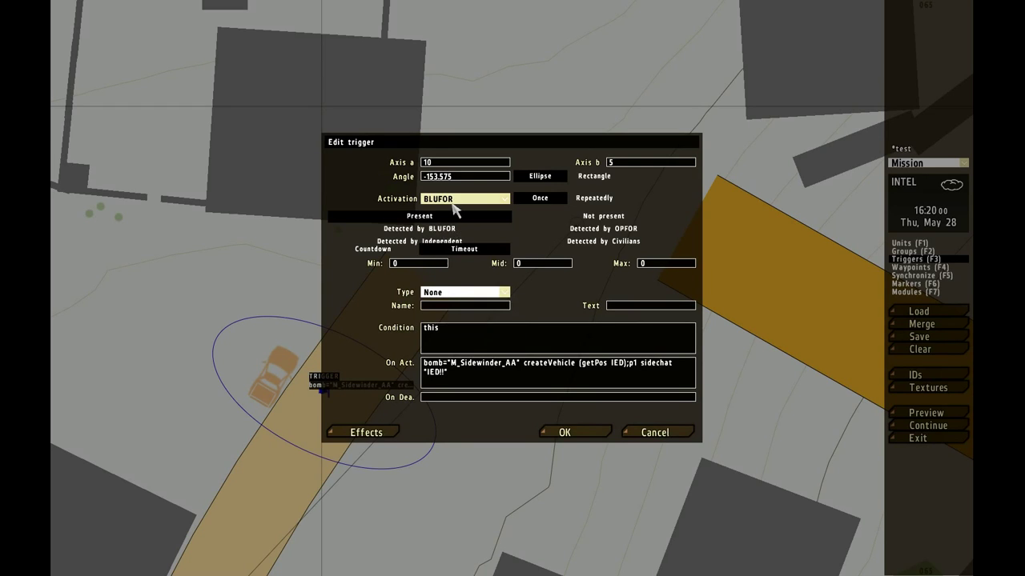
pyautogui.click(451, 205)
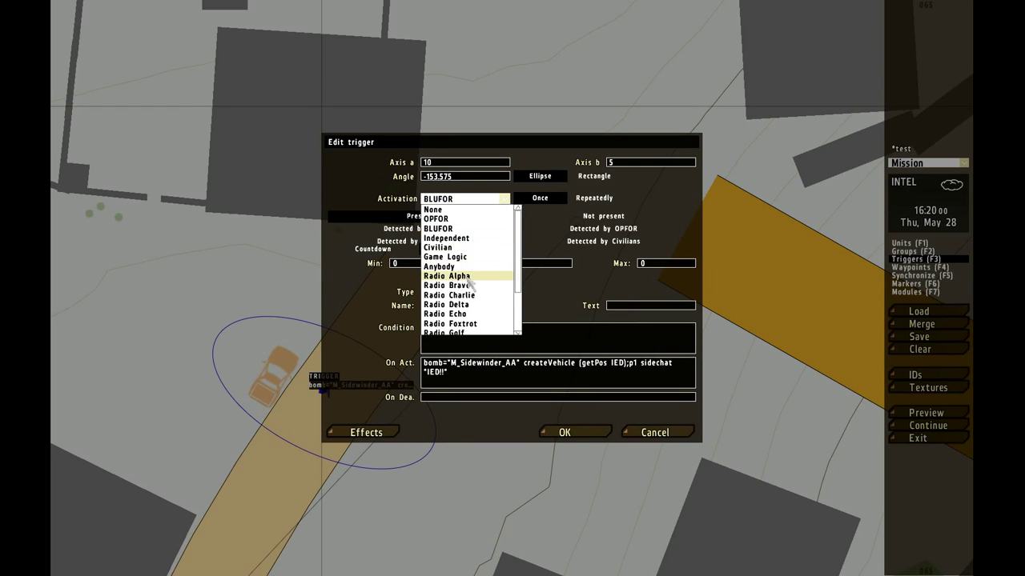
pyautogui.click(465, 200)
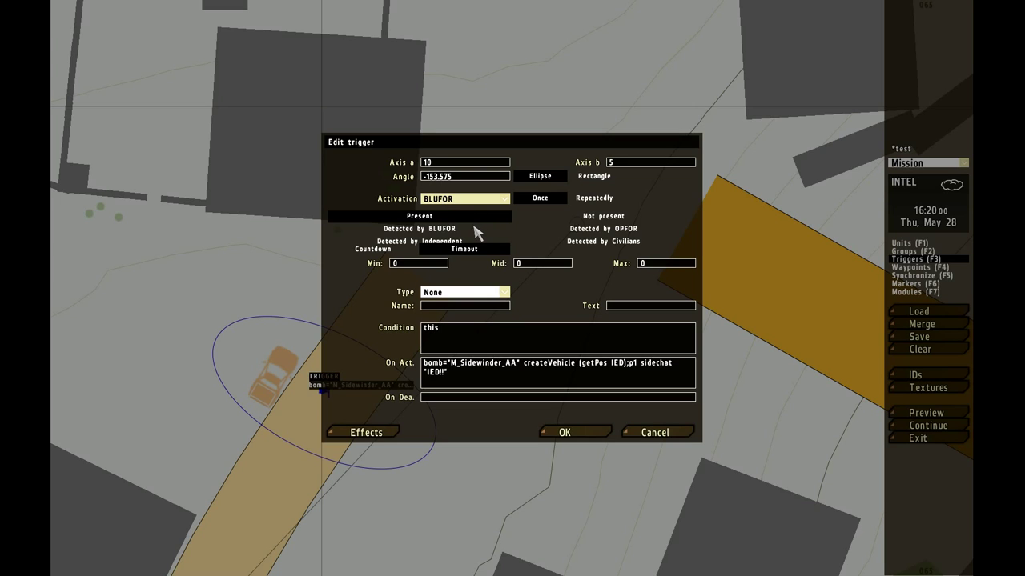
# Step: Set the music track in the trigger's effects to B02: Drums and confirm the trigger
pyautogui.click(366, 433)
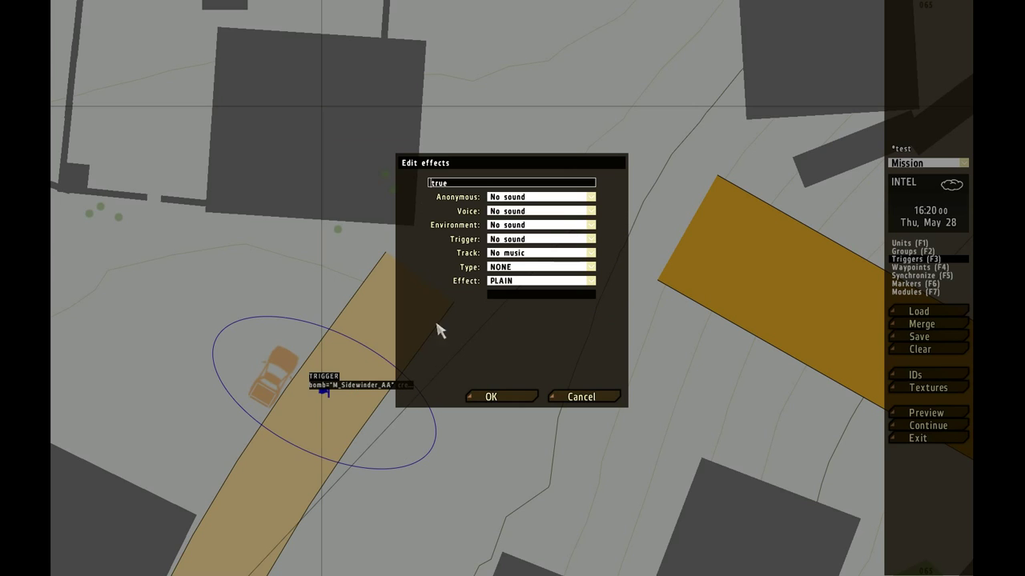
pyautogui.click(506, 257)
pyautogui.scroll(-5, 553, 296)
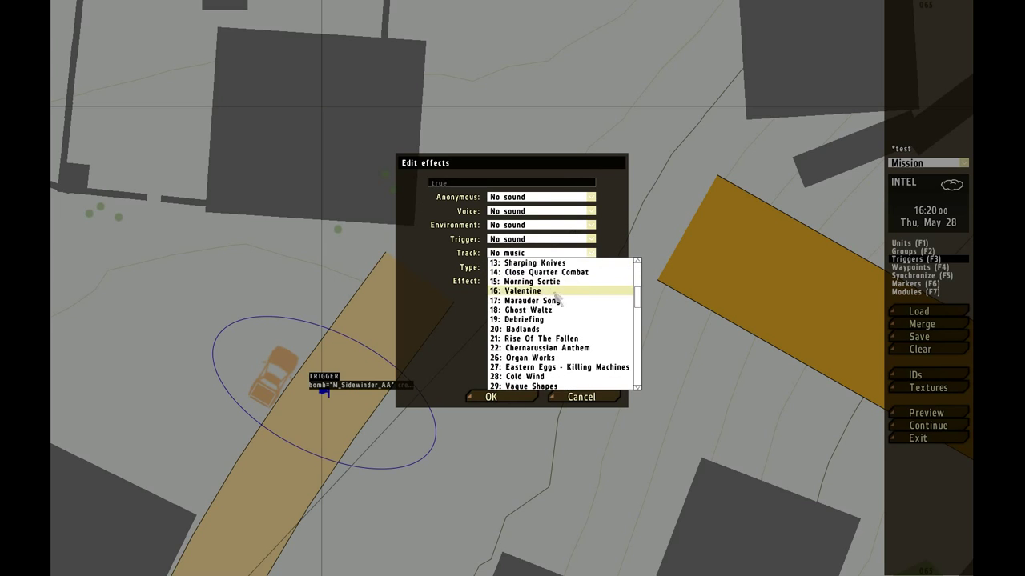
pyautogui.scroll(-10, 560, 308)
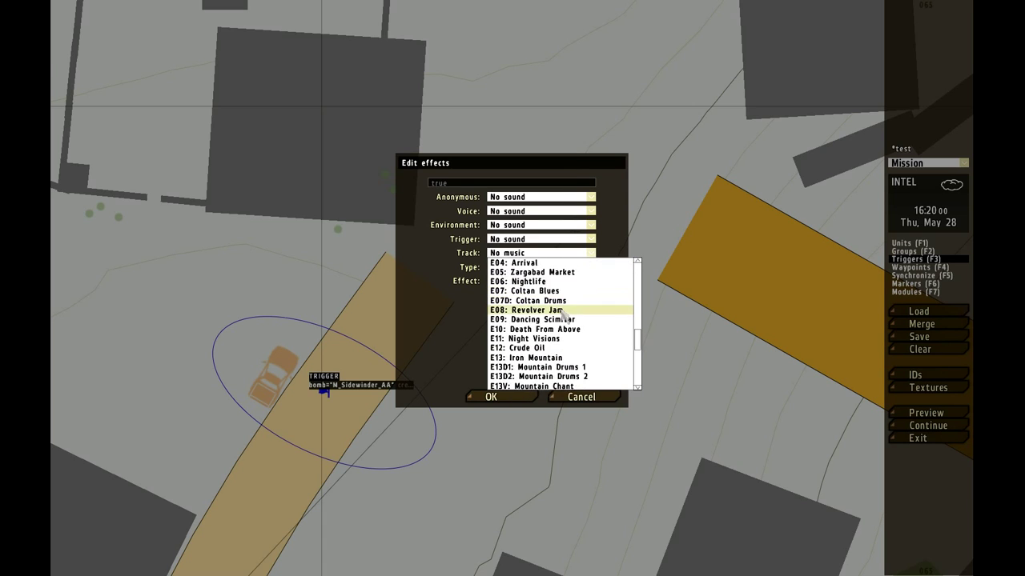
pyautogui.scroll(-8, 564, 316)
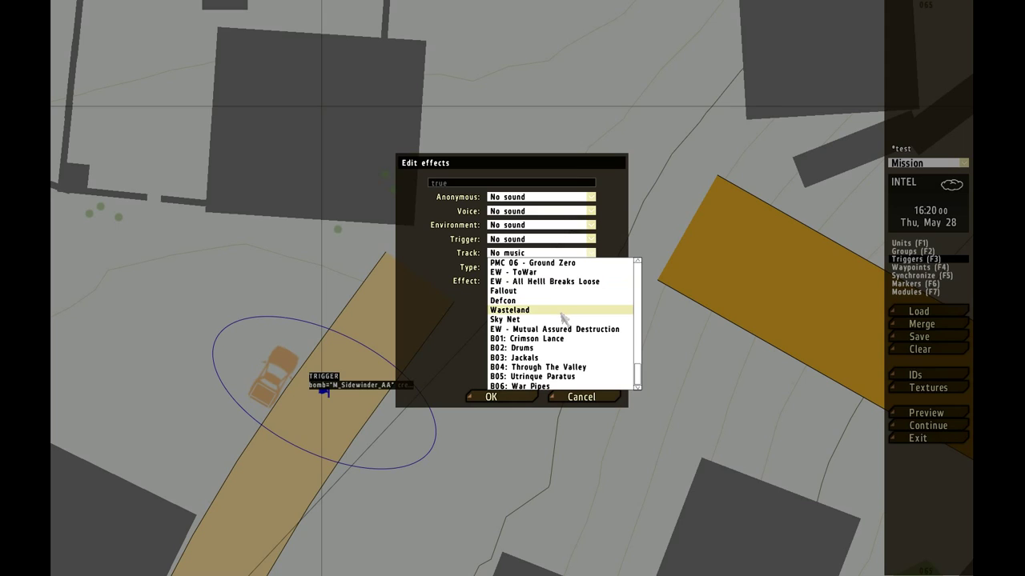
pyautogui.click(534, 350)
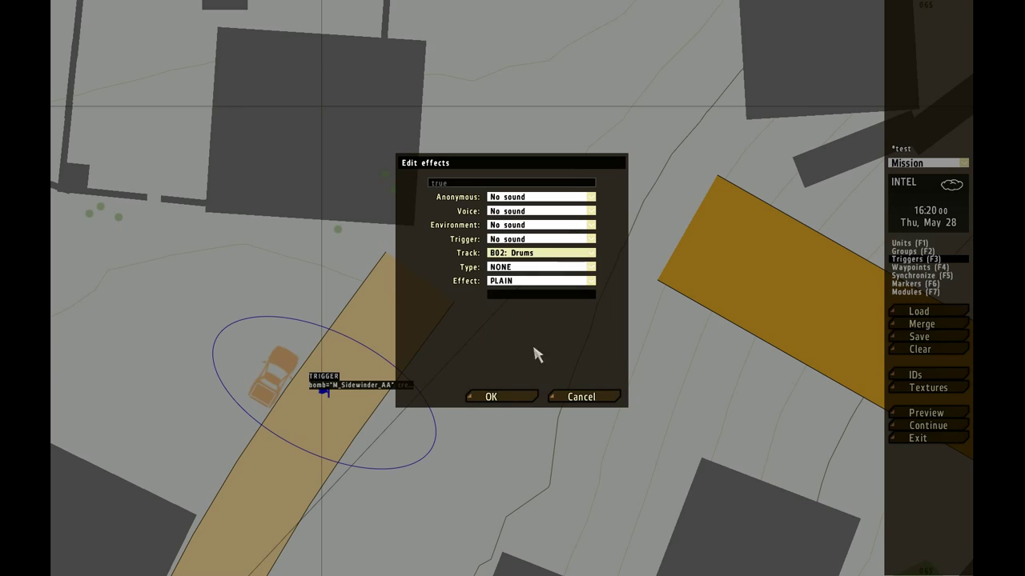
pyautogui.click(522, 401)
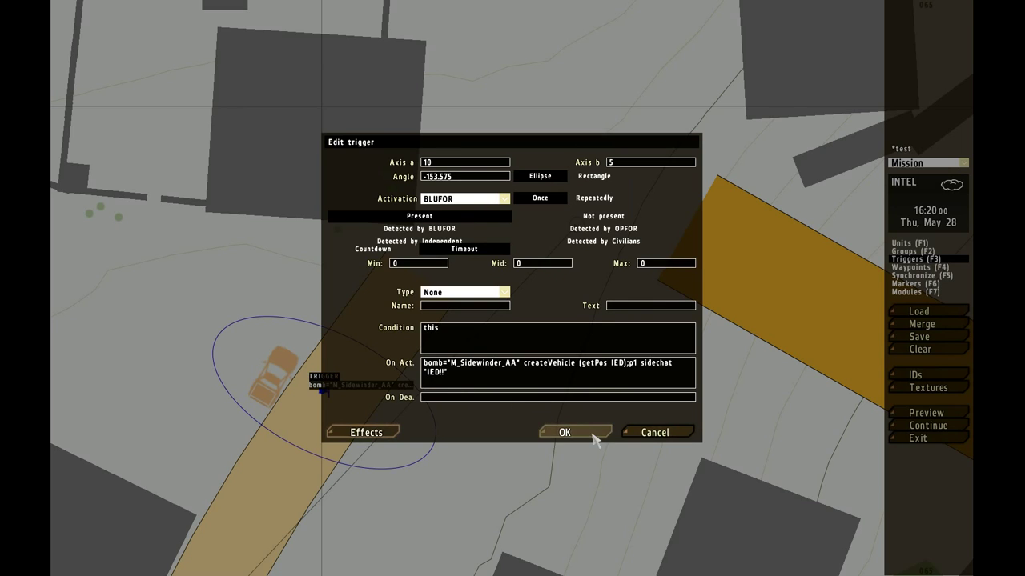
pyautogui.click(561, 431)
# Step: Review the IED trigger's On Act. code and its effects, leaving both dialogs without changes
pyautogui.scroll(-6, 562, 432)
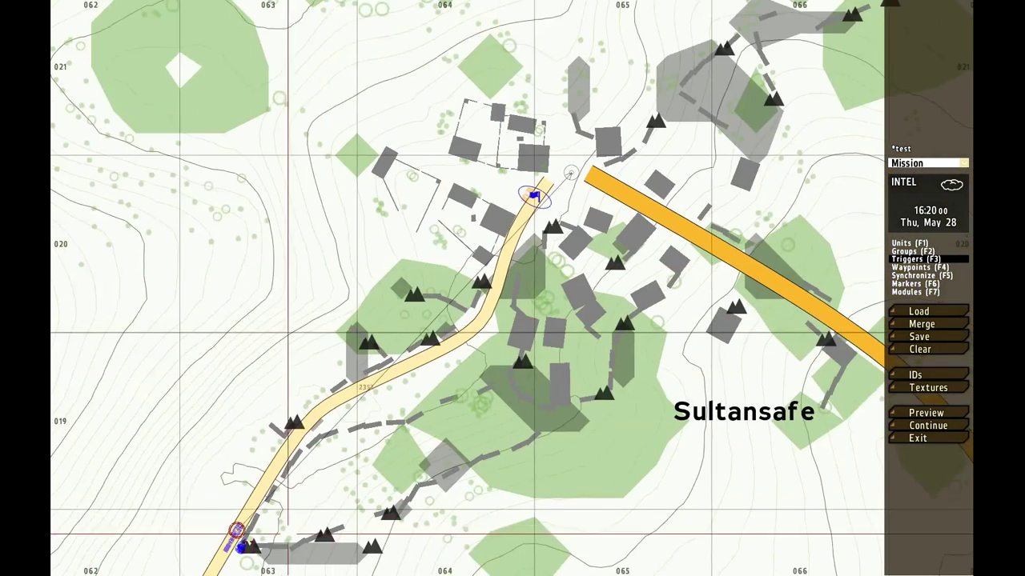
pyautogui.scroll(5, 533, 204)
pyautogui.scroll(3, 533, 206)
pyautogui.doubleClick(525, 195)
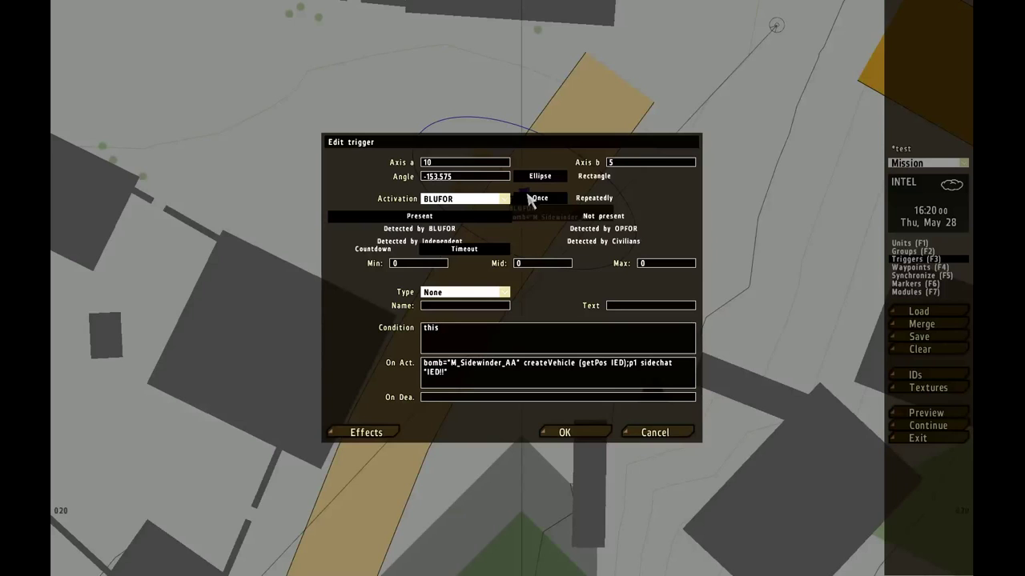
pyautogui.moveTo(431, 363); pyautogui.dragTo(638, 371)
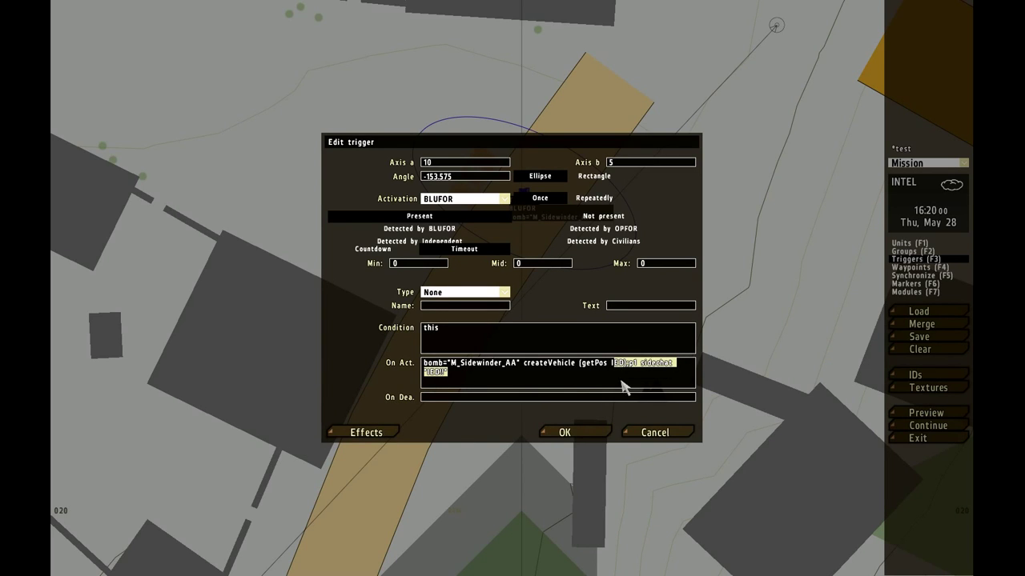
pyautogui.click(367, 432)
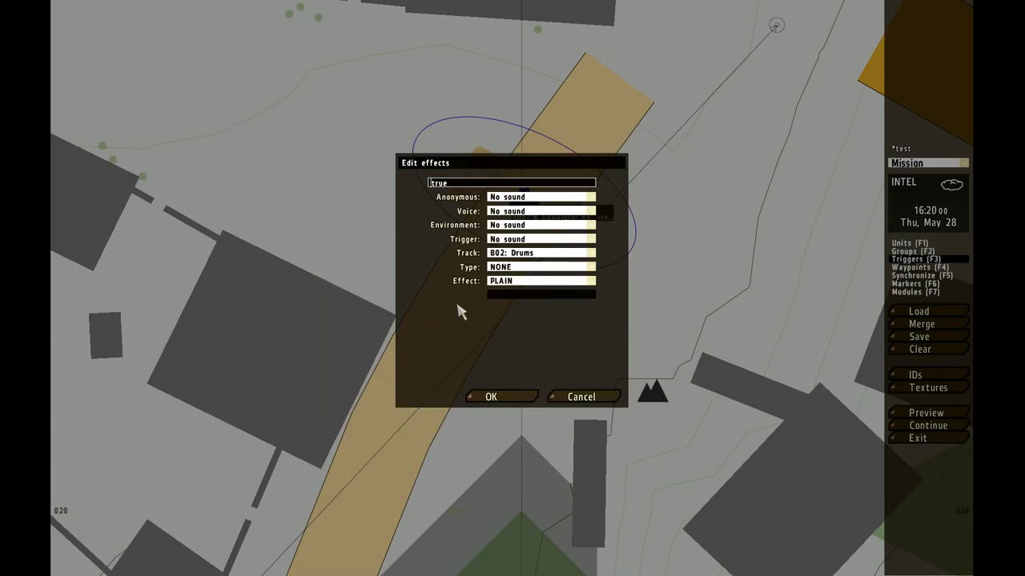
pyautogui.click(589, 396)
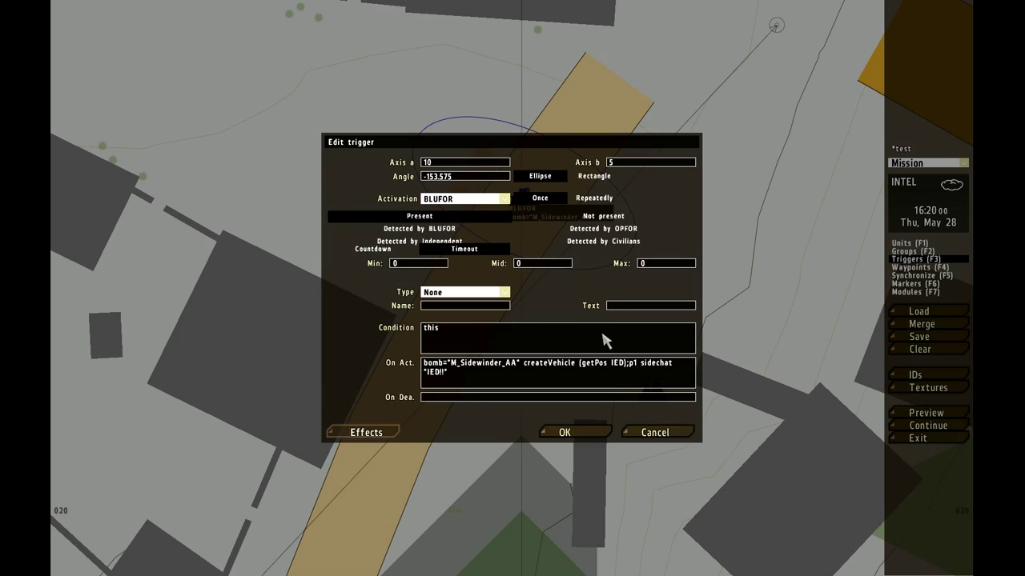
pyautogui.click(682, 433)
# Step: Save the mission as user mission test
pyautogui.scroll(-5, 676, 388)
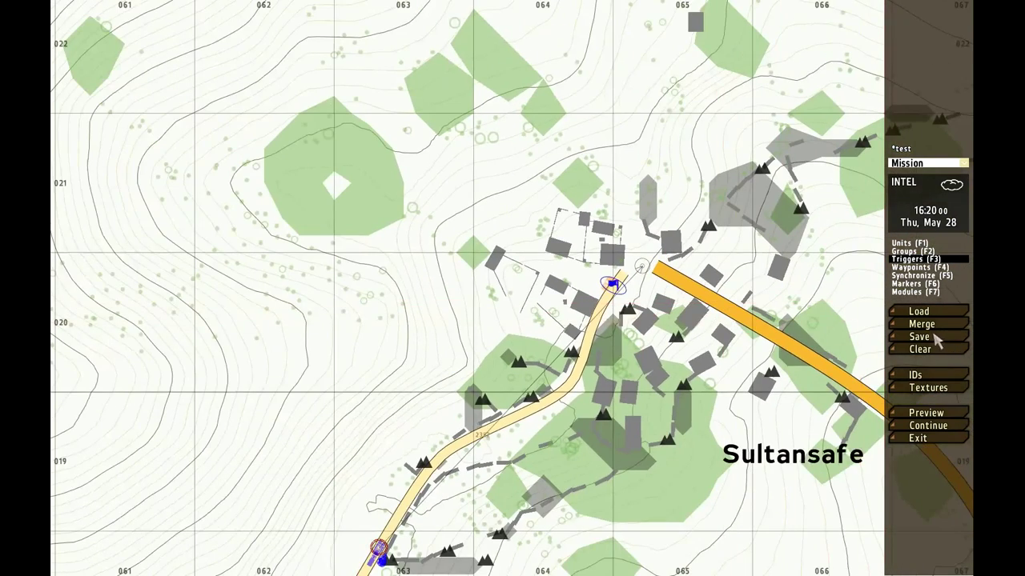
pyautogui.click(935, 338)
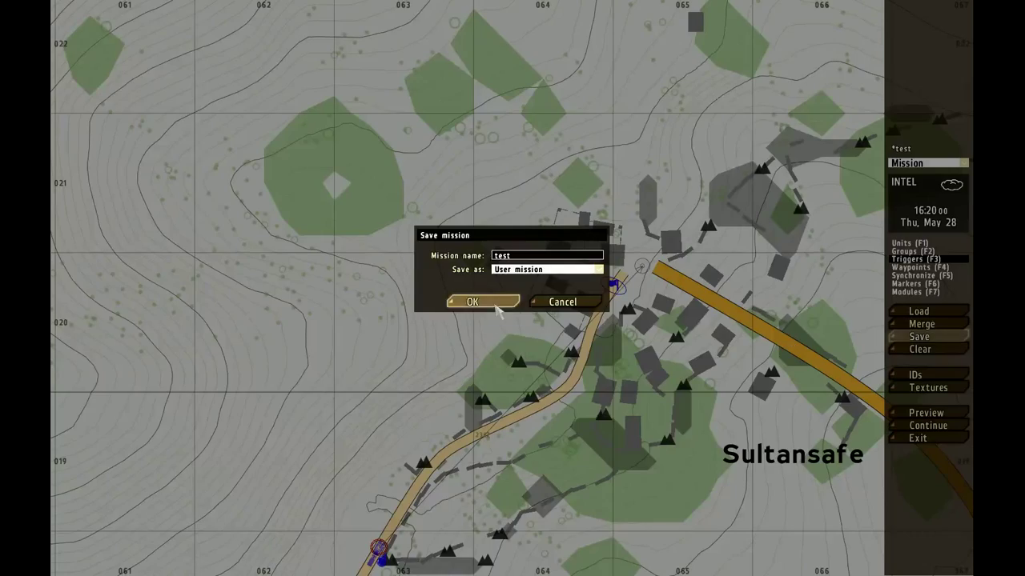
pyautogui.click(466, 301)
# Step: Examine the convoy's route along the road from its start position to the IED trigger in Sultansafe
pyautogui.scroll(-3, 510, 384)
pyautogui.moveTo(511, 385); pyautogui.dragTo(608, 264, button='right')
pyautogui.scroll(4, 577, 324)
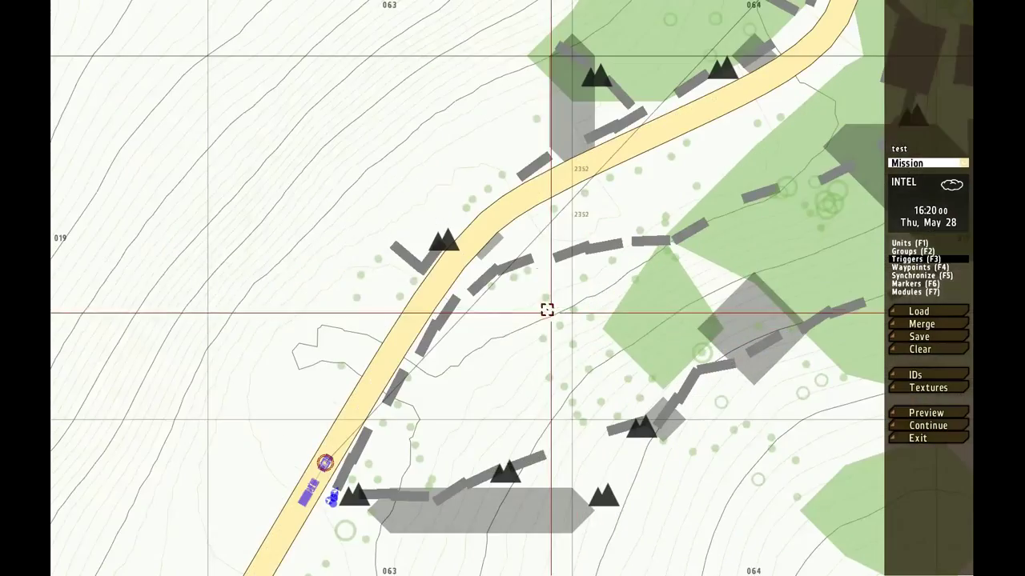
pyautogui.moveTo(537, 270); pyautogui.dragTo(523, 313, button='right')
pyautogui.scroll(-2, 546, 297)
pyautogui.scroll(-2, 549, 297)
pyautogui.scroll(6, 432, 385)
pyautogui.moveTo(409, 389); pyautogui.dragTo(416, 391)
pyautogui.scroll(-2, 690, 297)
pyautogui.scroll(-2, 664, 296)
pyautogui.moveTo(665, 296); pyautogui.dragTo(419, 515, button='right')
pyautogui.scroll(-2, 594, 412)
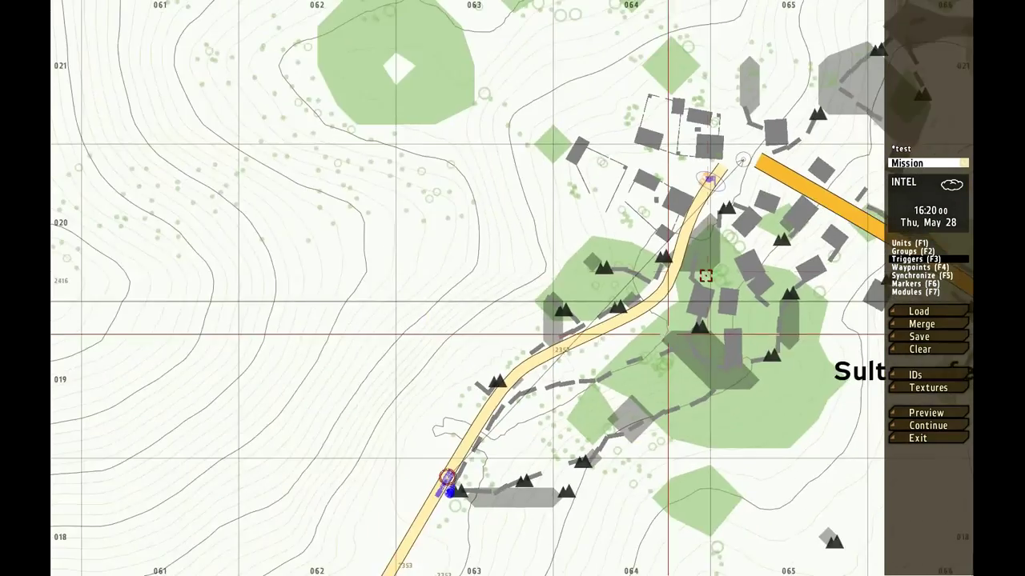
pyautogui.moveTo(594, 412); pyautogui.dragTo(350, 497, button='right')
pyautogui.scroll(2, 659, 249)
pyautogui.scroll(4, 466, 237)
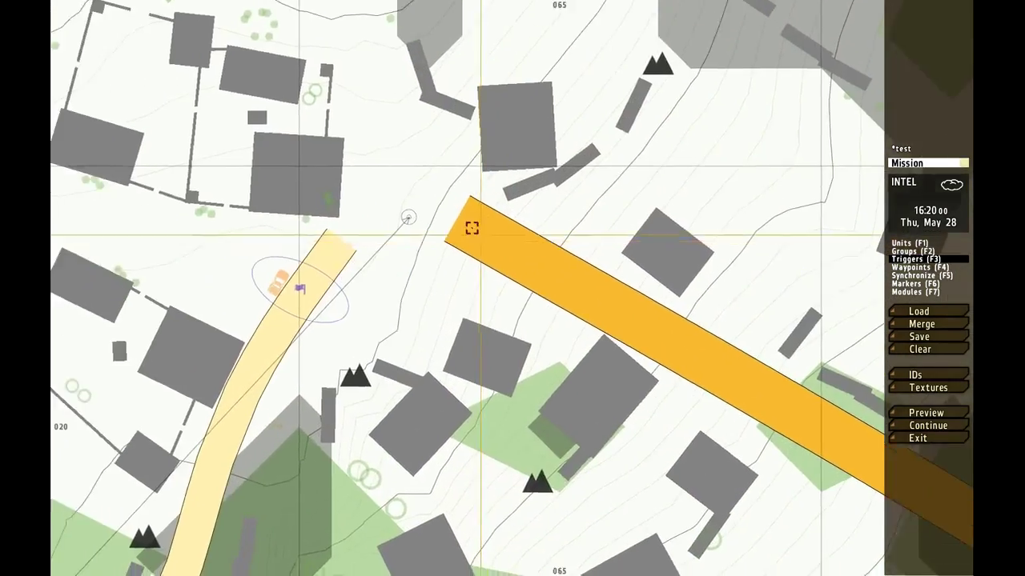
# Step: Insert an OPFOR Takistan Army infantry squad beside the orange road, southeast of the IED trigger
pyautogui.moveTo(501, 240); pyautogui.dragTo(415, 257, button='right')
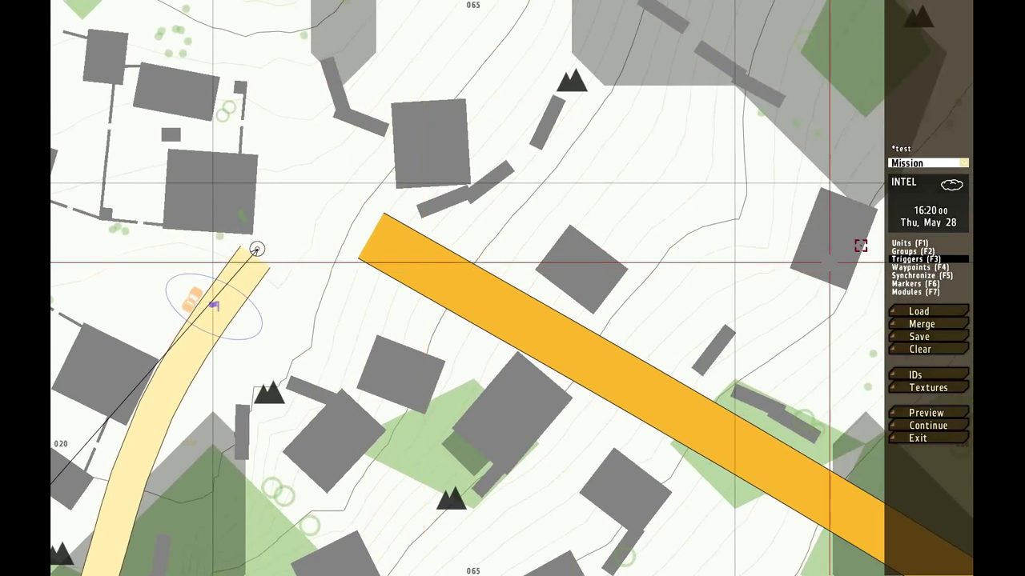
pyautogui.click(912, 250)
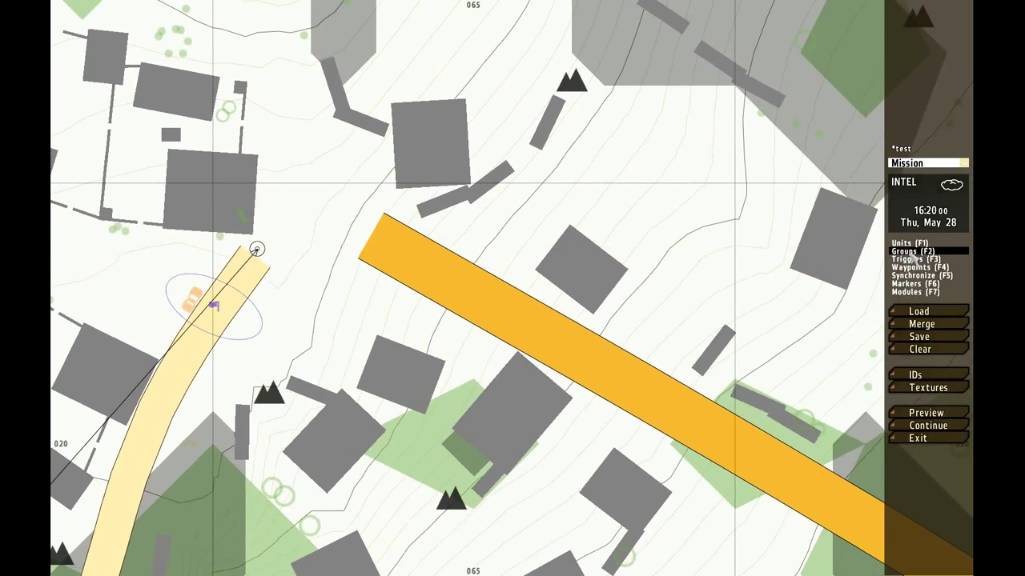
pyautogui.doubleClick(430, 320)
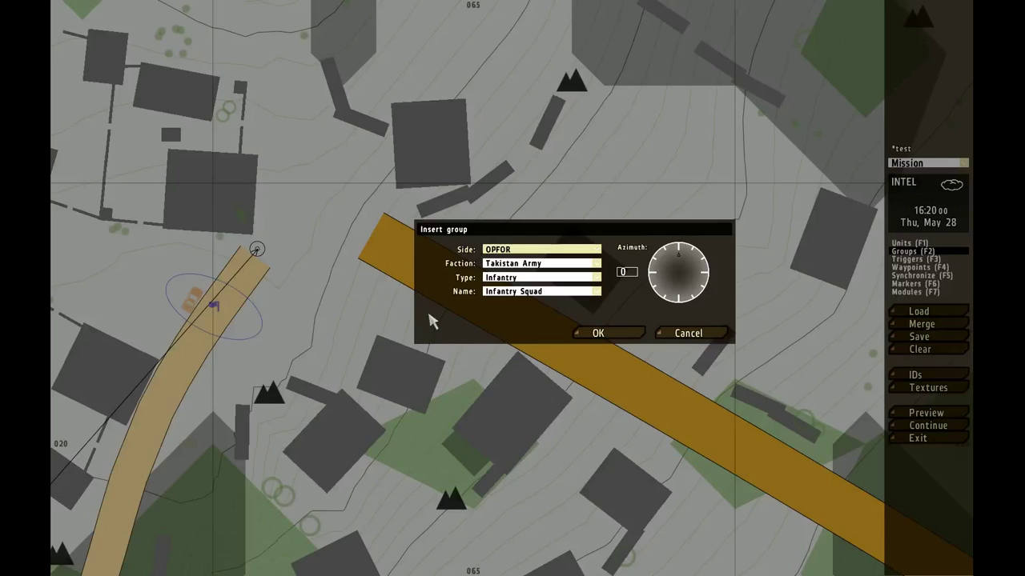
pyautogui.click(550, 272)
pyautogui.click(557, 272)
pyautogui.click(612, 336)
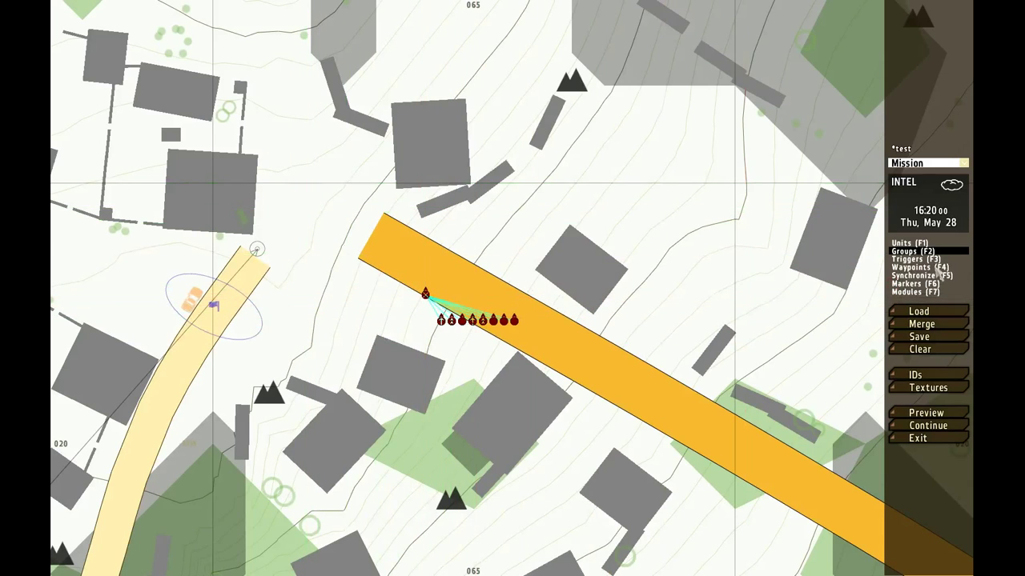
# Step: Move the whole infantry squad to the open ground north of the walled compound and angle its line of soldiers
pyautogui.press('F1')
pyautogui.moveTo(551, 277); pyautogui.dragTo(372, 365)
pyautogui.moveTo(425, 295); pyautogui.dragTo(320, 236)
pyautogui.moveTo(321, 236); pyautogui.dragTo(466, 456, button='right')
pyautogui.moveTo(466, 457); pyautogui.dragTo(700, 343)
pyautogui.moveTo(699, 343); pyautogui.dragTo(619, 258, button='right')
pyautogui.moveTo(619, 258); pyautogui.dragTo(535, 232)
pyautogui.moveTo(535, 232); pyautogui.dragTo(749, 273, button='right')
pyautogui.scroll(-2, 671, 289)
pyautogui.moveTo(671, 289); pyautogui.dragTo(490, 457)
pyautogui.moveTo(490, 457); pyautogui.dragTo(518, 365, button='right')
pyautogui.moveTo(518, 365); pyautogui.dragTo(670, 234)
pyautogui.moveTo(670, 235); pyautogui.dragTo(675, 275, button='right')
pyautogui.moveTo(675, 274); pyautogui.dragTo(648, 232)
pyautogui.scroll(2, 656, 211)
pyautogui.moveTo(675, 176); pyautogui.dragTo(686, 232, button='right')
pyautogui.scroll(5, 675, 222)
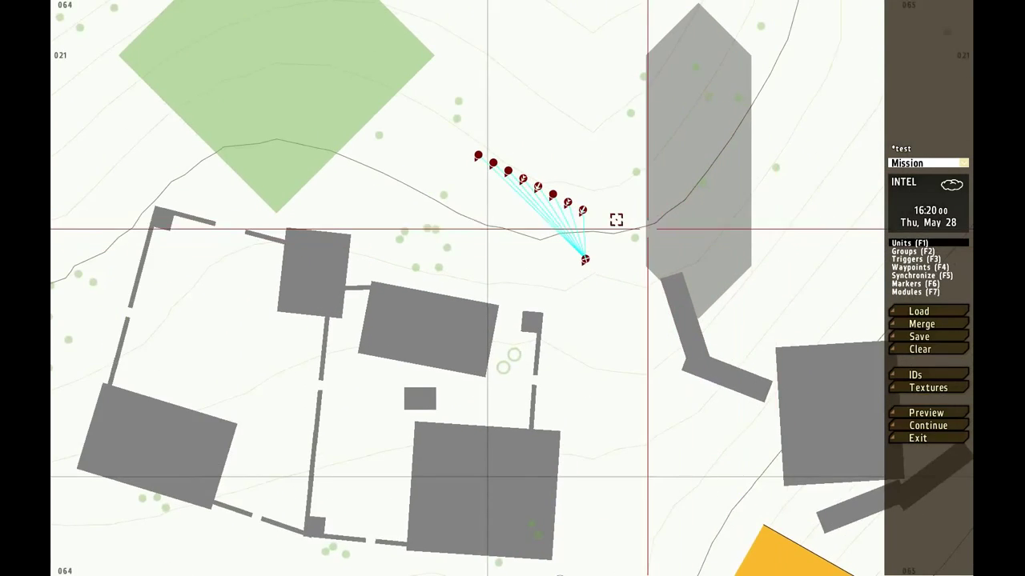
pyautogui.moveTo(623, 148); pyautogui.dragTo(627, 122)
# Step: Split the squad into two groups, linking only the three nearest soldiers to the squad leader
pyautogui.click(905, 252)
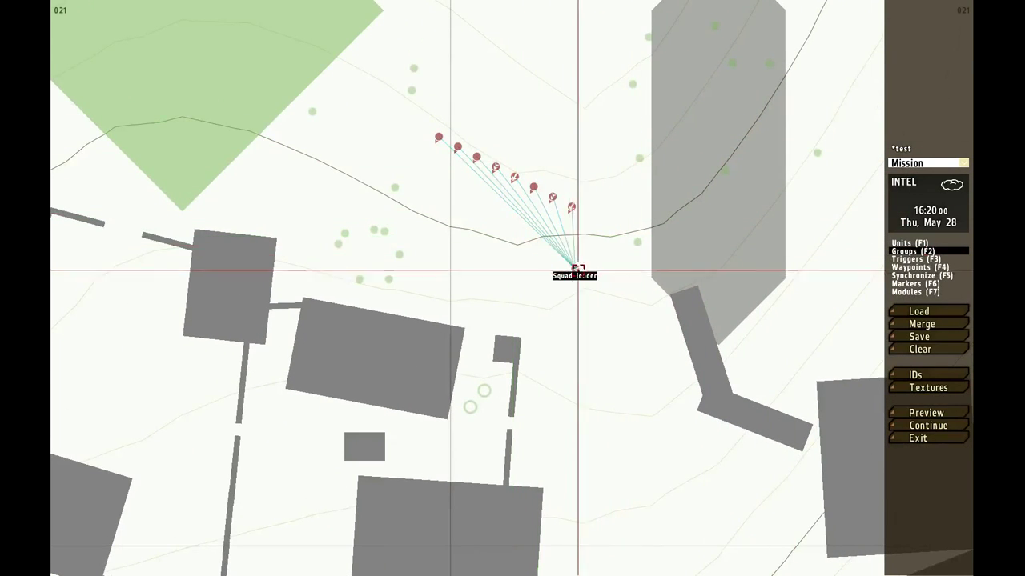
pyautogui.moveTo(575, 270); pyautogui.dragTo(578, 154)
pyautogui.moveTo(533, 189); pyautogui.dragTo(573, 268)
pyautogui.moveTo(551, 201); pyautogui.dragTo(573, 265)
pyautogui.moveTo(571, 206); pyautogui.dragTo(574, 267)
pyautogui.press('F1')
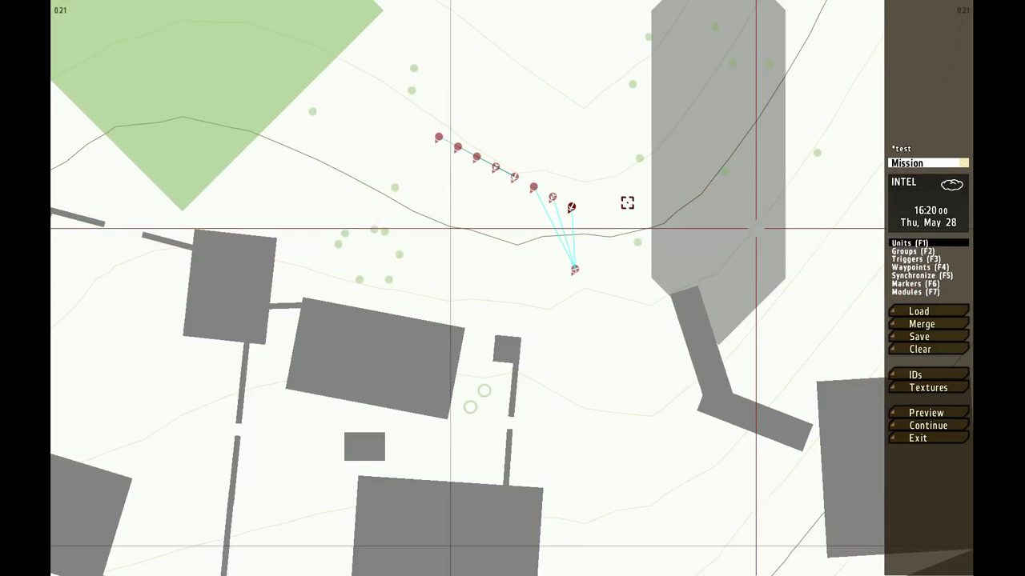
# Step: Position the five-man group at the compound's northeast corner and the squad leader's group south of the orange road
pyautogui.moveTo(516, 122); pyautogui.dragTo(432, 194)
pyautogui.moveTo(514, 182); pyautogui.dragTo(669, 287)
pyautogui.moveTo(629, 145); pyautogui.dragTo(510, 282)
pyautogui.moveTo(575, 269); pyautogui.dragTo(524, 229)
pyautogui.moveTo(717, 341); pyautogui.dragTo(389, 119, button='right')
pyautogui.scroll(-3, 673, 326)
pyautogui.moveTo(523, 229); pyautogui.dragTo(414, 339)
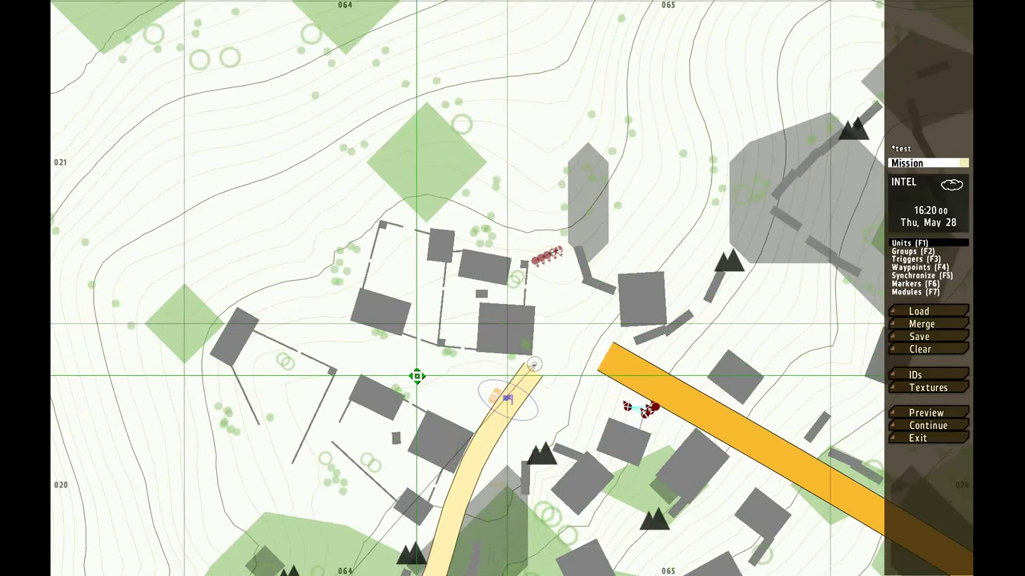
# Step: Add a Move waypoint right beside the five-man group with combat mode Never fire
pyautogui.scroll(2, 615, 312)
pyautogui.scroll(3, 551, 266)
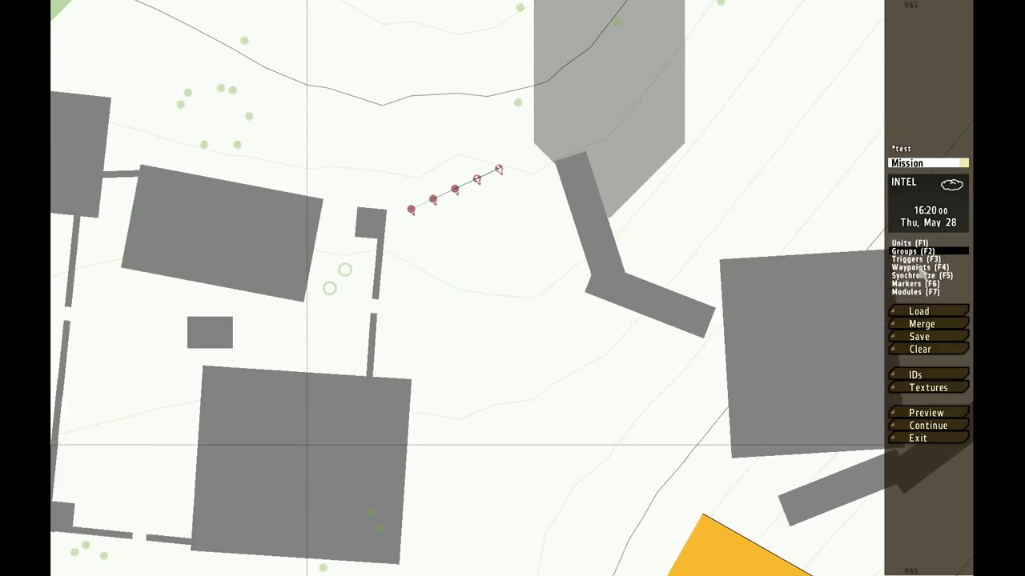
pyautogui.click(919, 268)
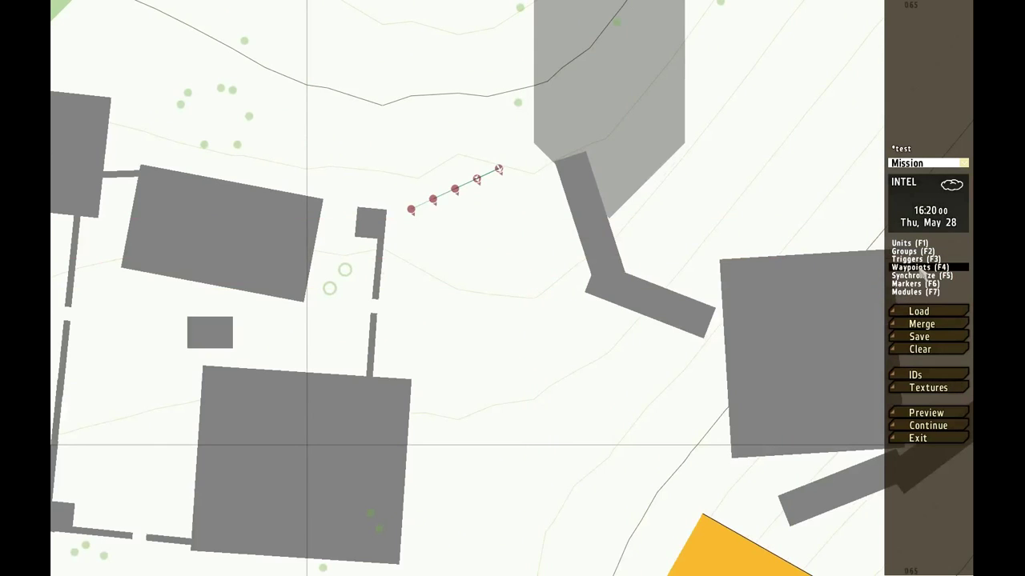
pyautogui.doubleClick(503, 173)
pyautogui.click(529, 166)
pyautogui.click(529, 168)
pyautogui.click(534, 206)
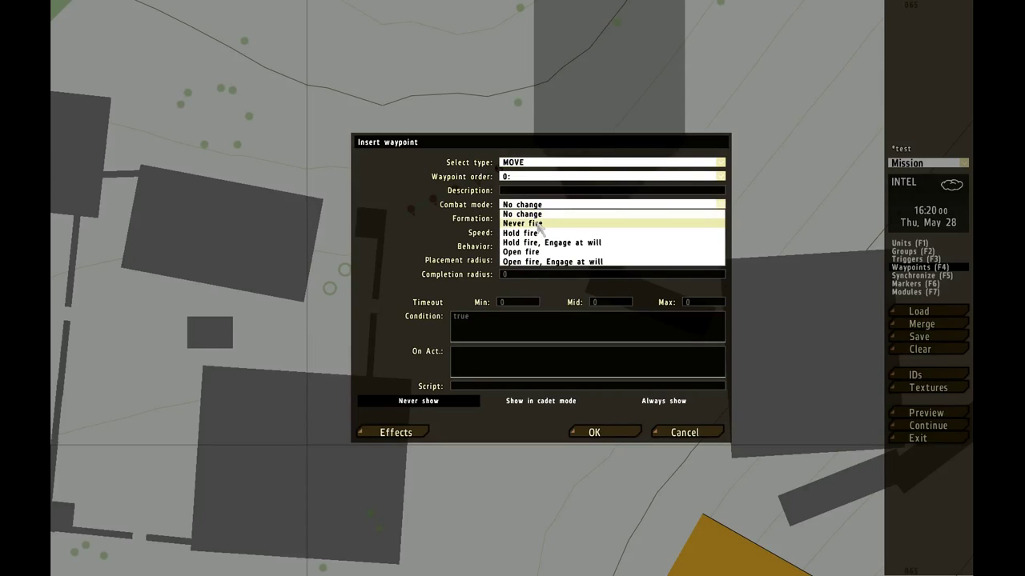
pyautogui.click(538, 224)
# Step: Keep formation and speed at No change, set the waypoint's behavior to Careless and confirm it
pyautogui.click(547, 219)
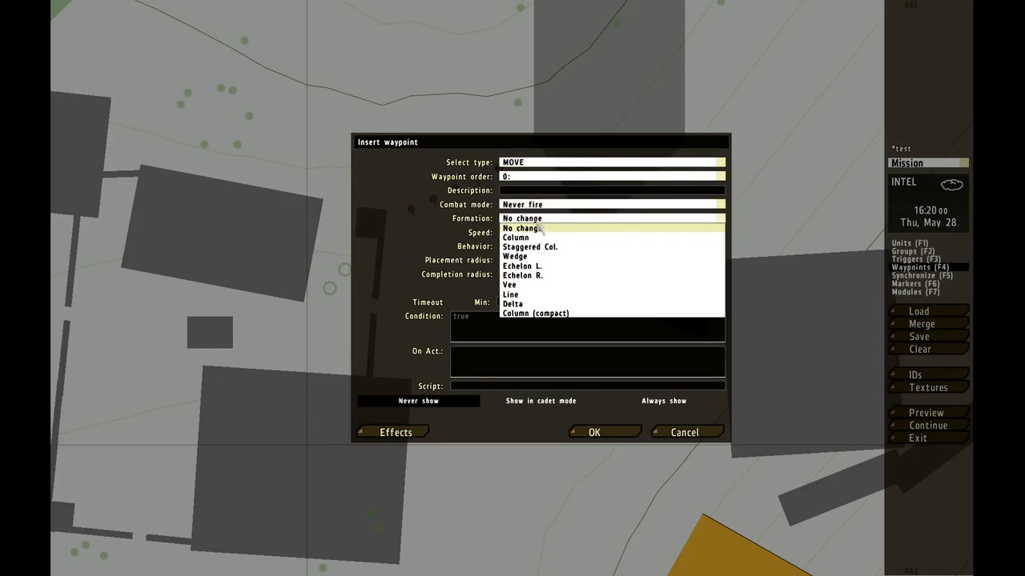
pyautogui.click(541, 229)
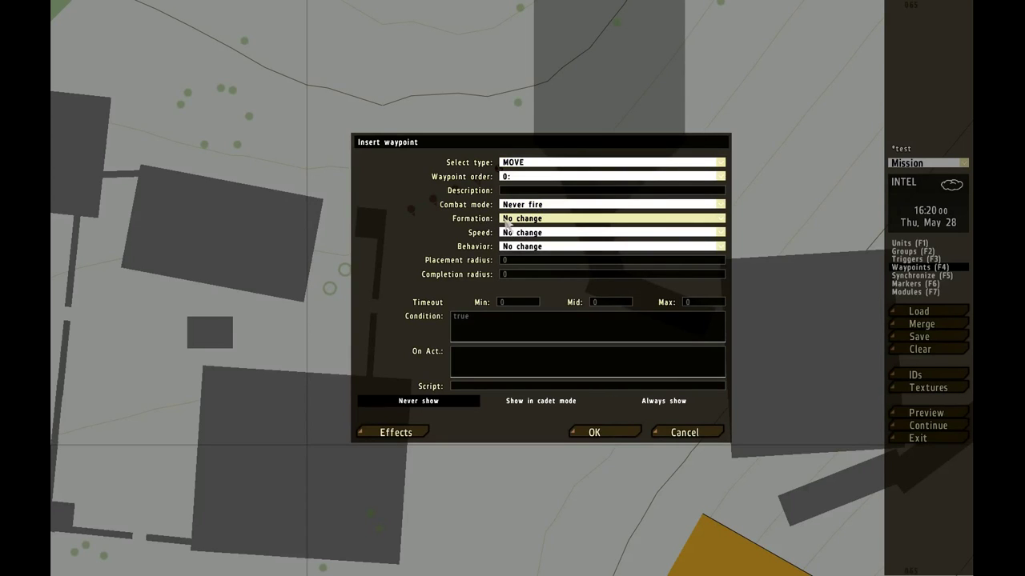
pyautogui.click(527, 232)
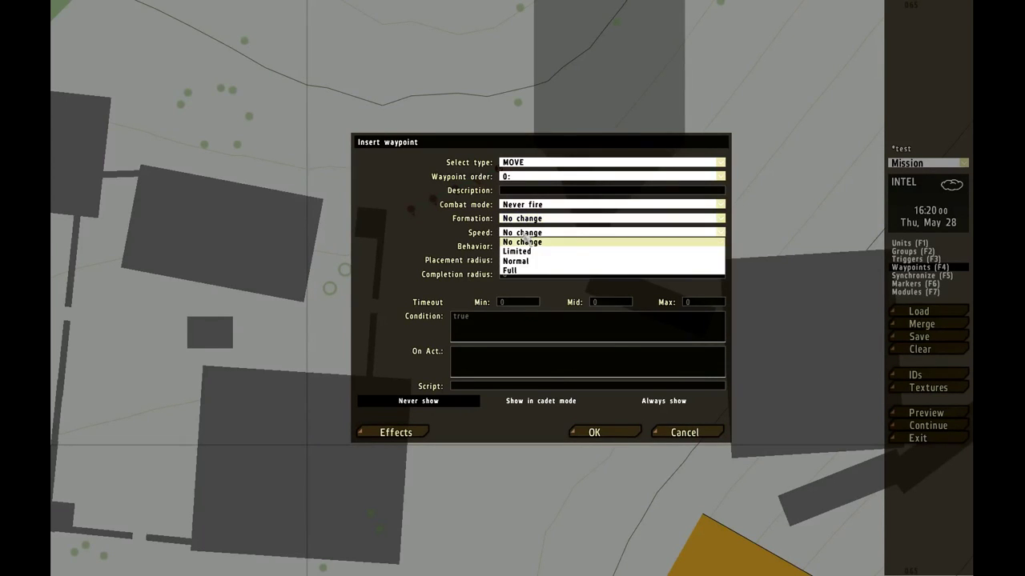
pyautogui.click(525, 240)
pyautogui.click(511, 246)
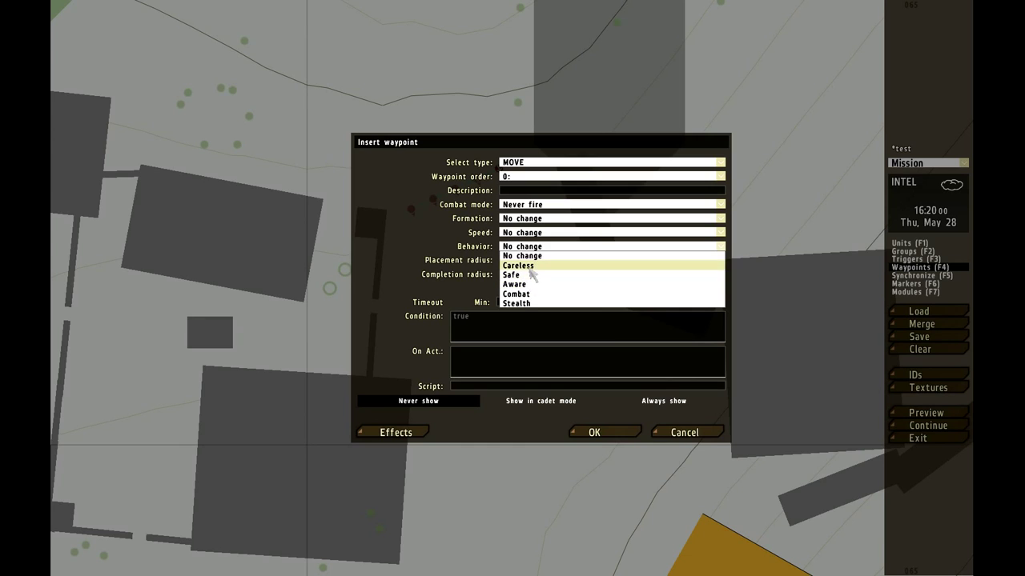
pyautogui.click(525, 267)
pyautogui.click(607, 436)
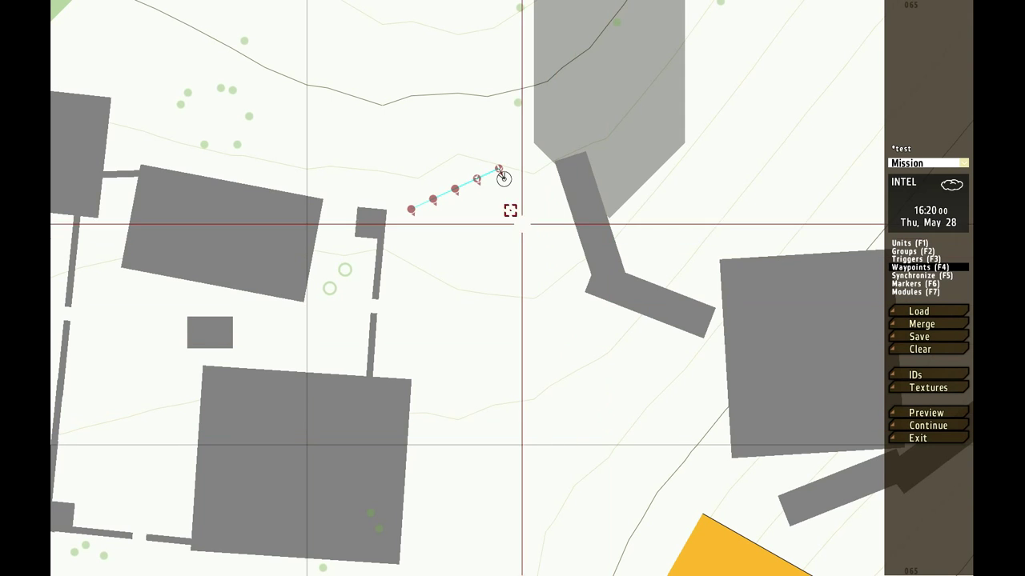
# Step: Start a second Move waypoint for the five-man group near the IED trigger, with combat mode Open fire and formation No change
pyautogui.moveTo(507, 195); pyautogui.dragTo(567, 146, button='right')
pyautogui.scroll(3, 543, 293)
pyautogui.doubleClick(543, 293)
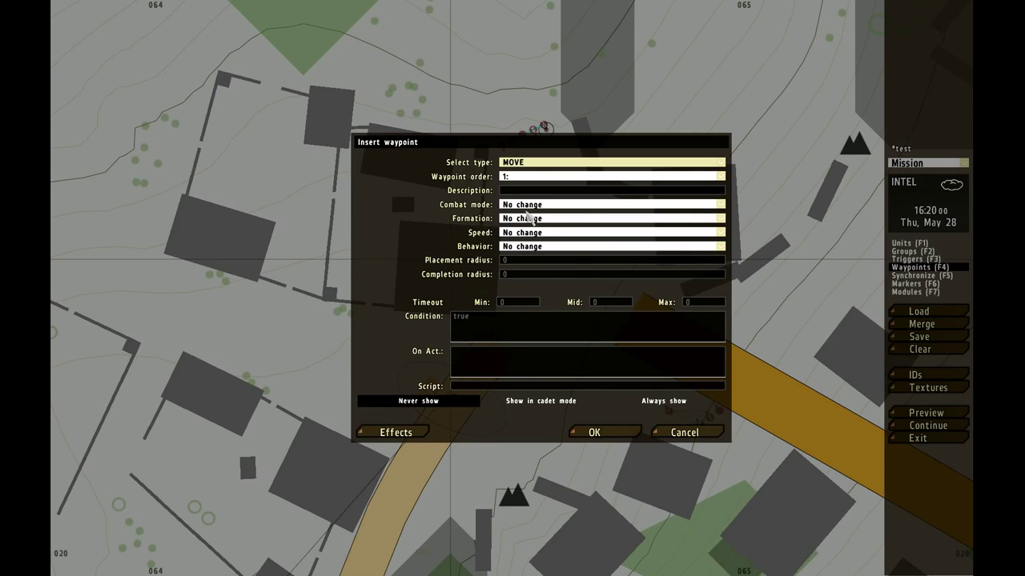
pyautogui.click(535, 206)
pyautogui.click(535, 249)
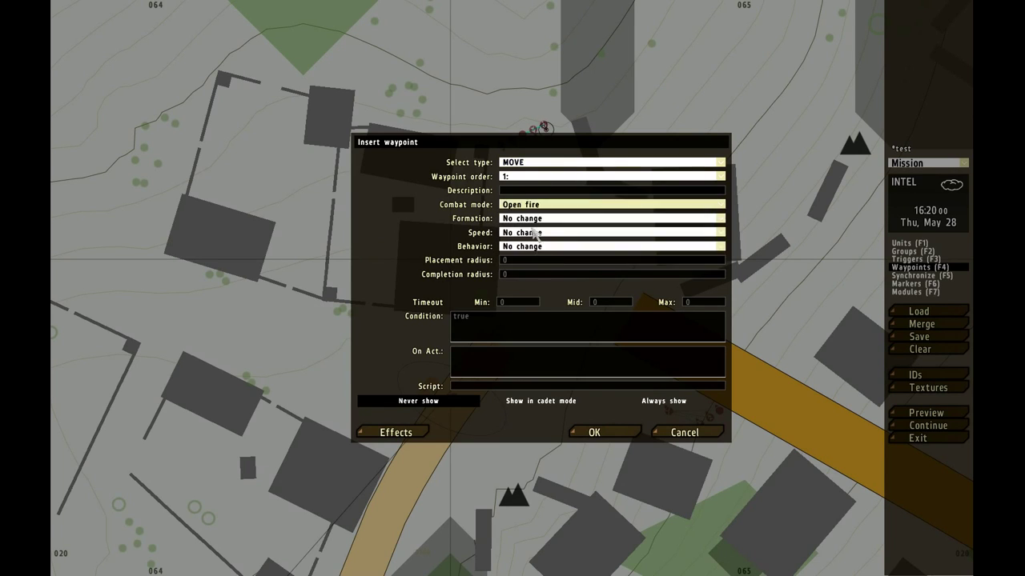
pyautogui.click(533, 221)
pyautogui.click(533, 229)
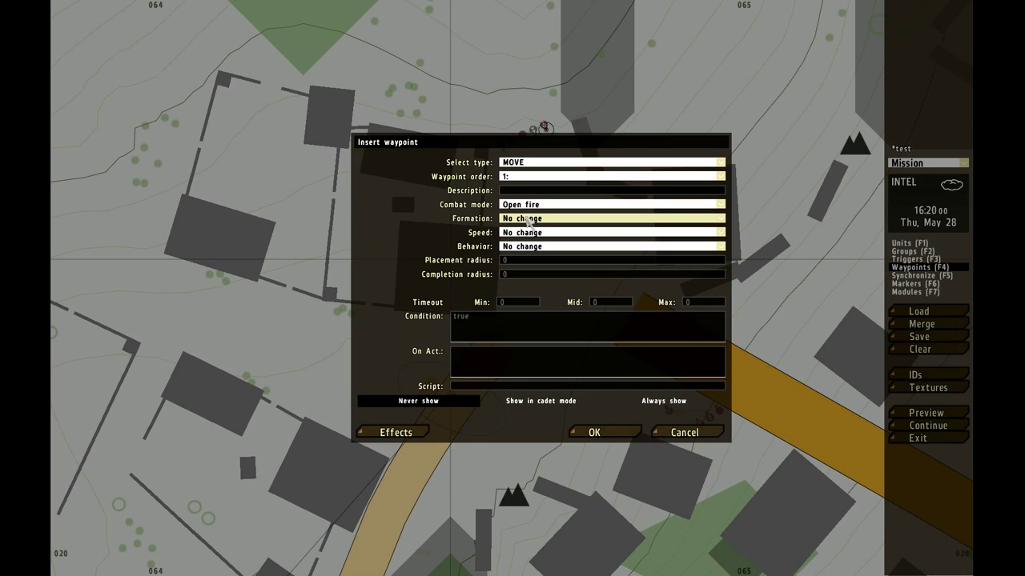
# Step: Set the waypoint's speed to Full, behavior to No change and placement radius to 40, and confirm it
pyautogui.click(522, 233)
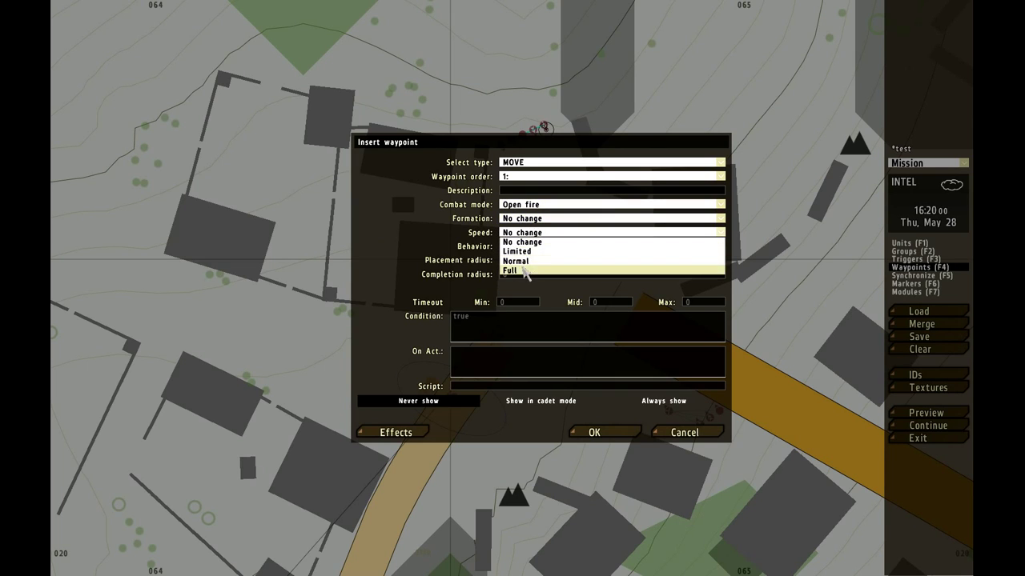
pyautogui.click(521, 272)
pyautogui.click(533, 247)
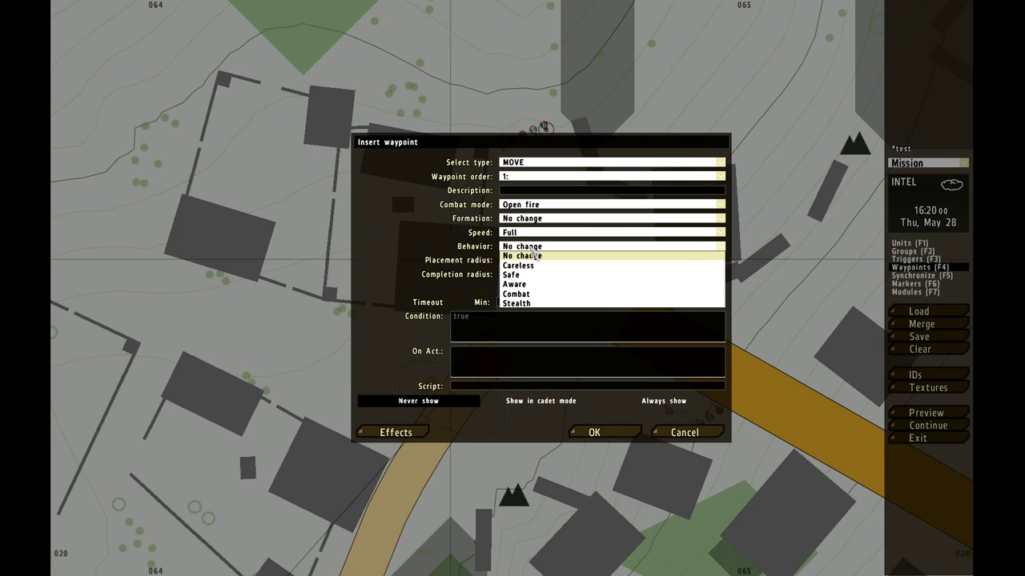
pyautogui.click(541, 253)
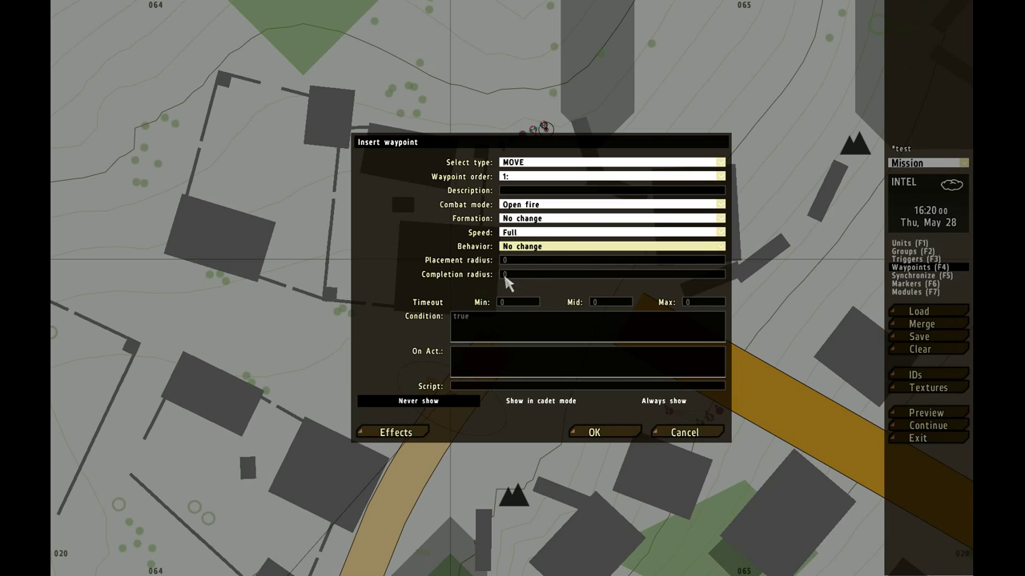
pyautogui.click(516, 253)
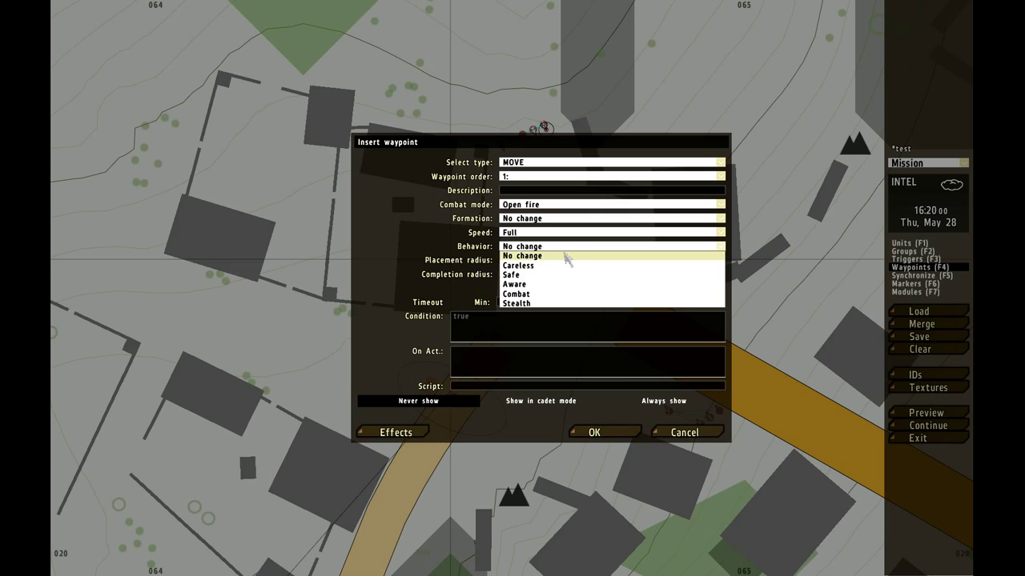
pyautogui.click(541, 257)
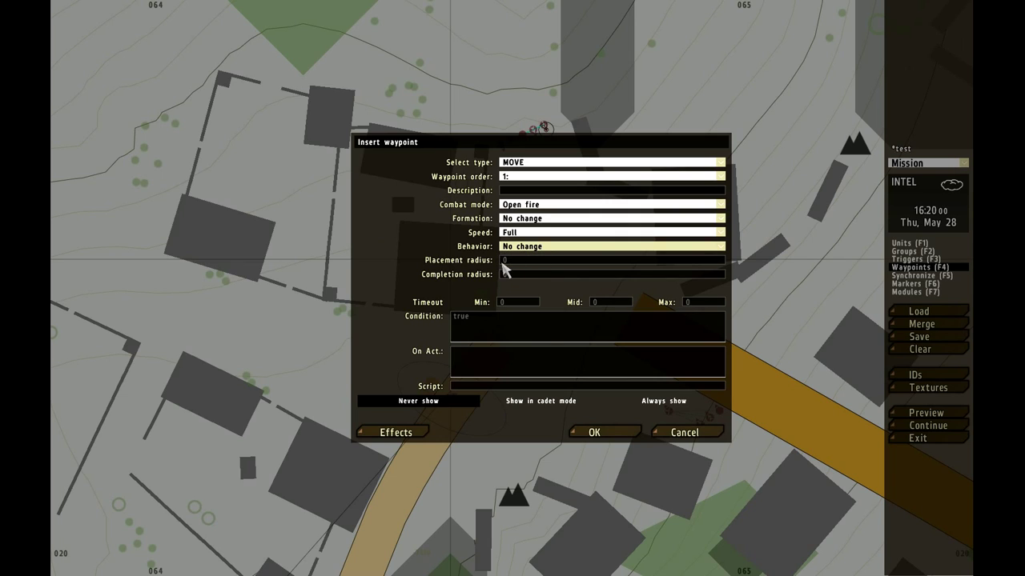
pyautogui.click(504, 261)
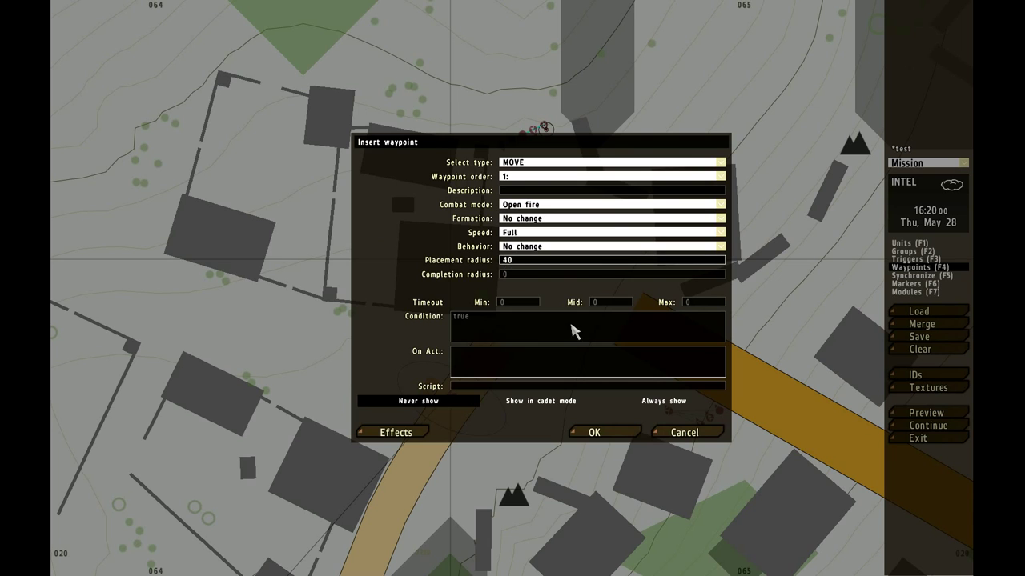
pyautogui.click(596, 434)
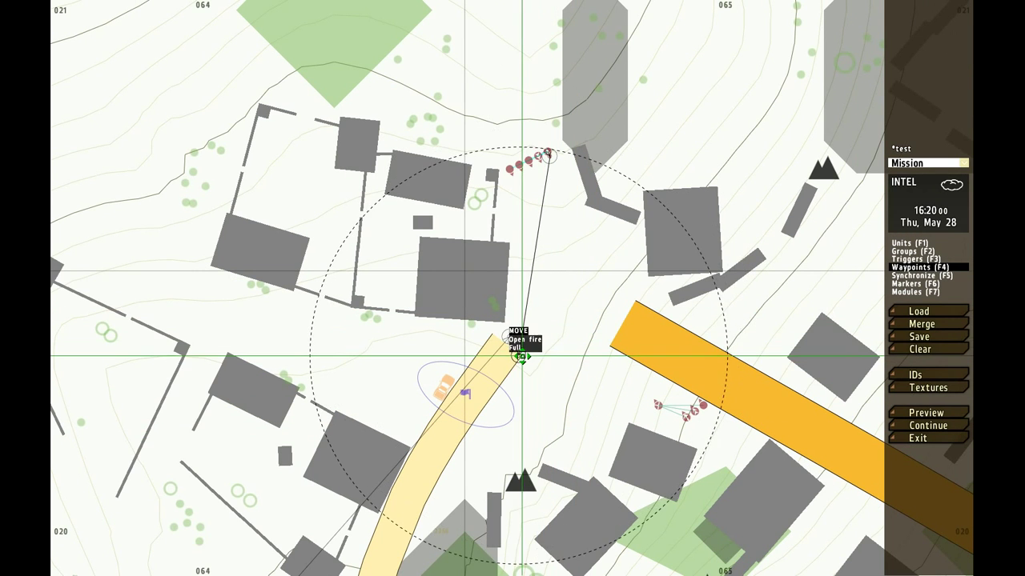
# Step: Reduce the placement radius of the Open fire waypoint near the IED trigger to 30
pyautogui.doubleClick(525, 356)
pyautogui.click(503, 261)
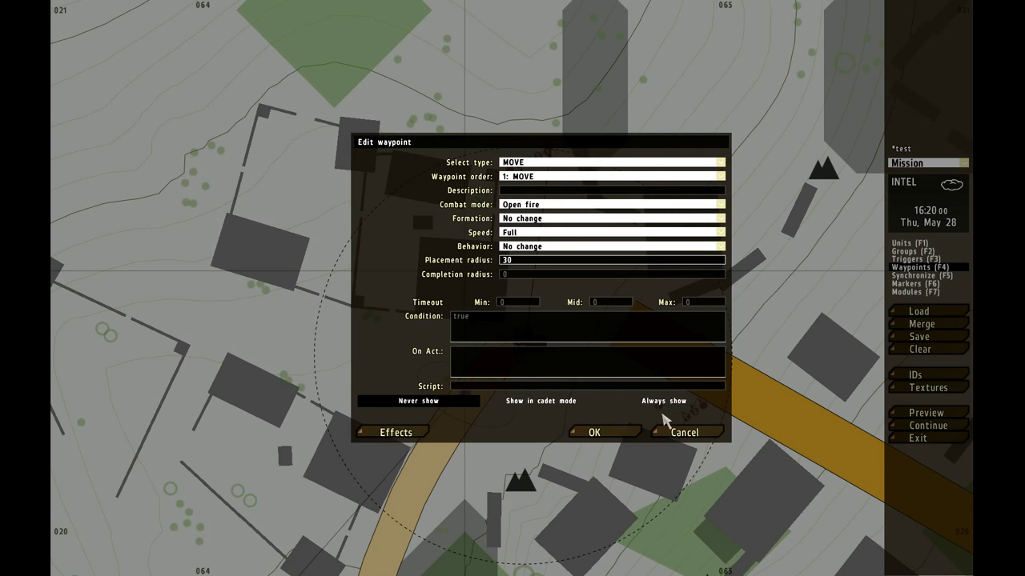
pyautogui.click(630, 433)
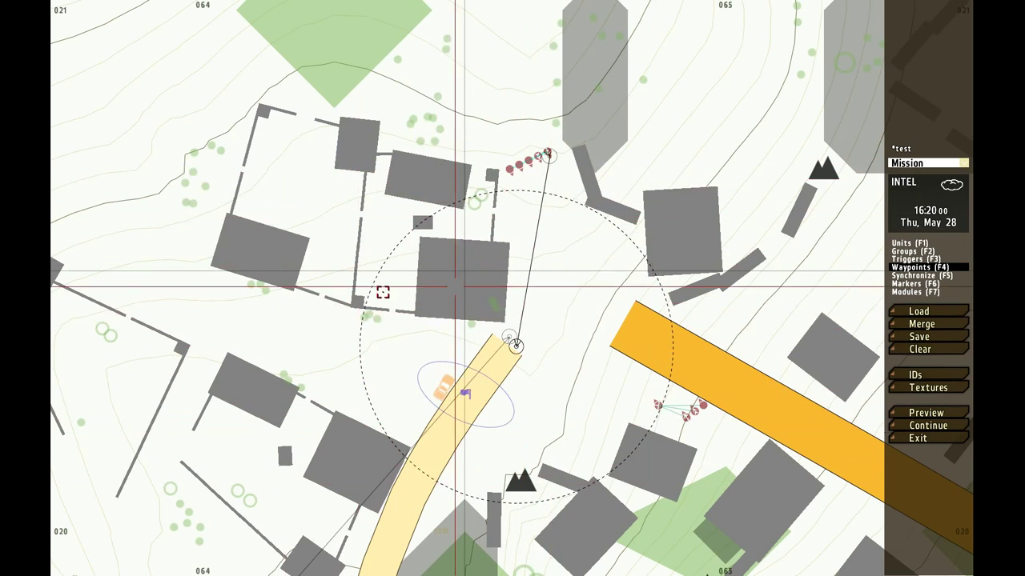
# Step: Add a Move waypoint beside the squad leader's group with behavior Careless, combat mode Never fire, and formation and speed No change
pyautogui.doubleClick(645, 400)
pyautogui.click(545, 246)
pyautogui.click(532, 265)
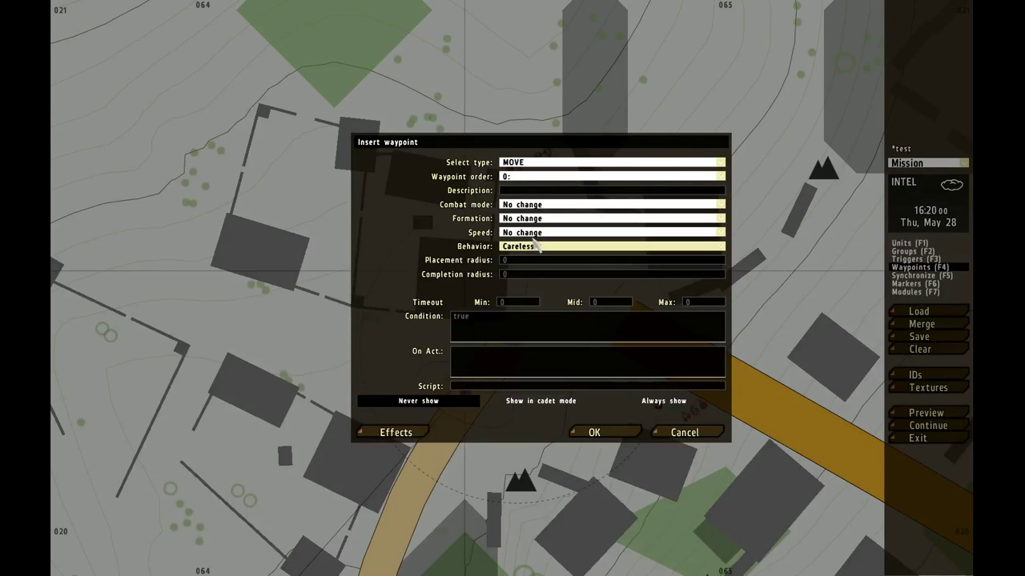
pyautogui.click(528, 205)
pyautogui.click(534, 224)
pyautogui.click(537, 219)
pyautogui.click(540, 229)
pyautogui.click(541, 232)
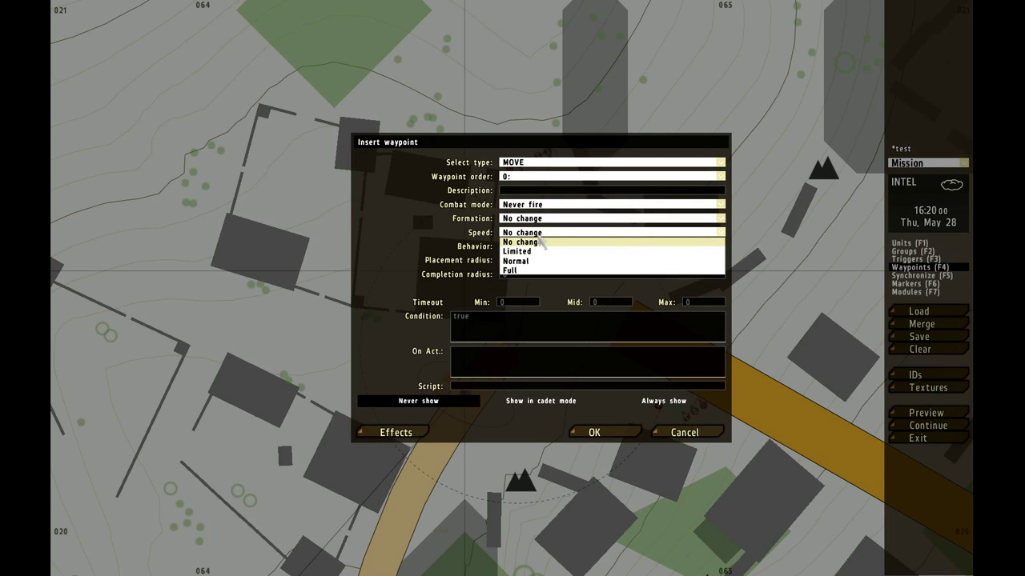
pyautogui.click(541, 241)
pyautogui.click(623, 437)
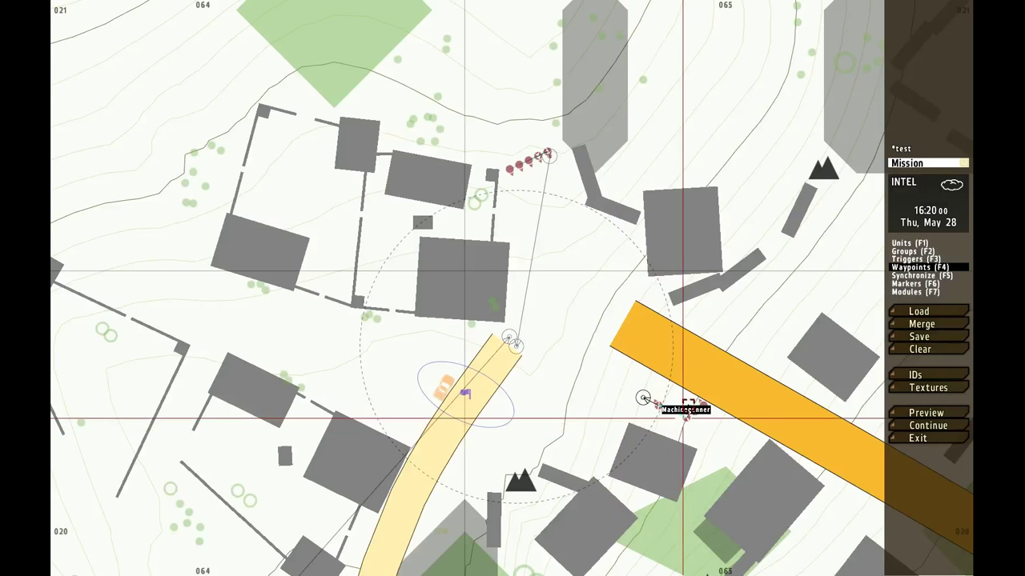
# Step: Start a second Move waypoint for the squad leader's group near the IED trigger, with placement radius 30 and combat mode Open fire
pyautogui.doubleClick(522, 372)
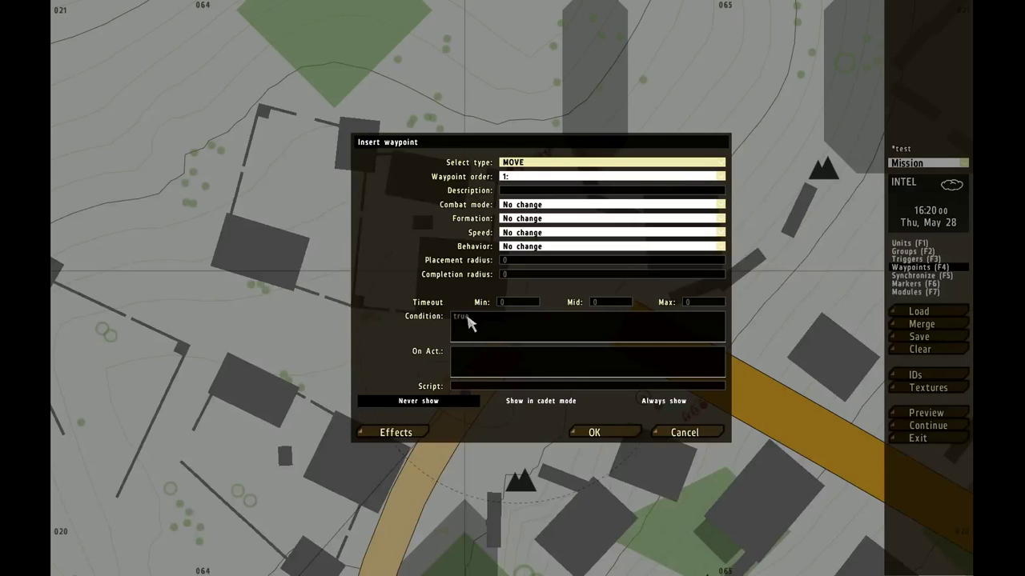
pyautogui.click(503, 260)
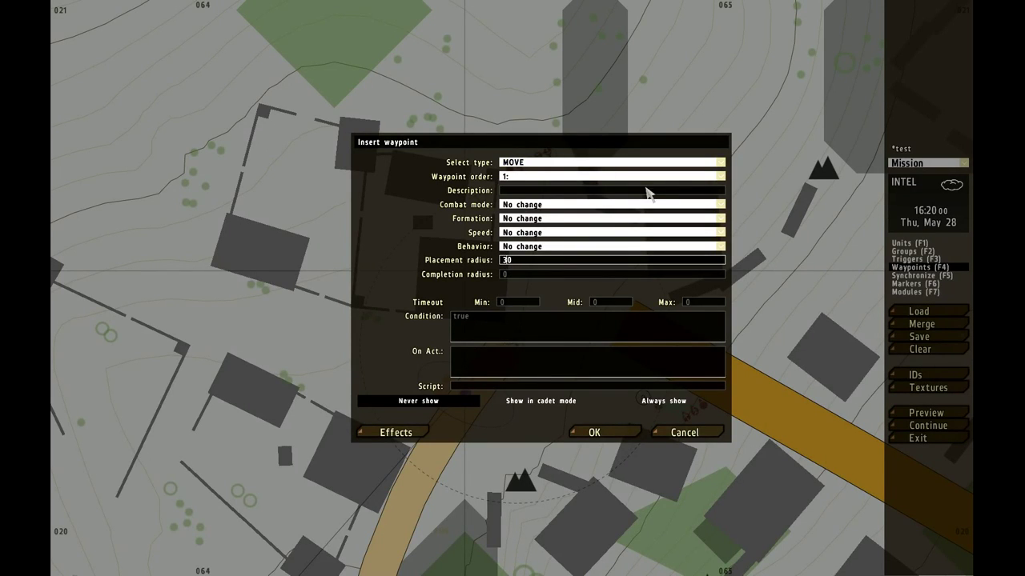
pyautogui.click(539, 207)
pyautogui.click(540, 251)
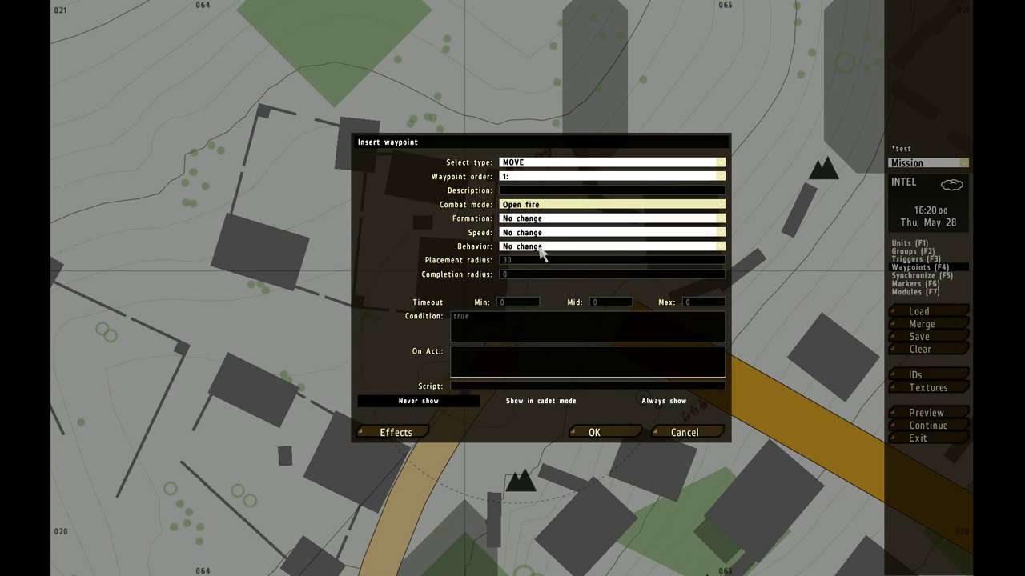
# Step: Set the waypoint's speed to Full and behavior to No change, confirm it, and move it to the southeast edge of the IED trigger
pyautogui.click(546, 234)
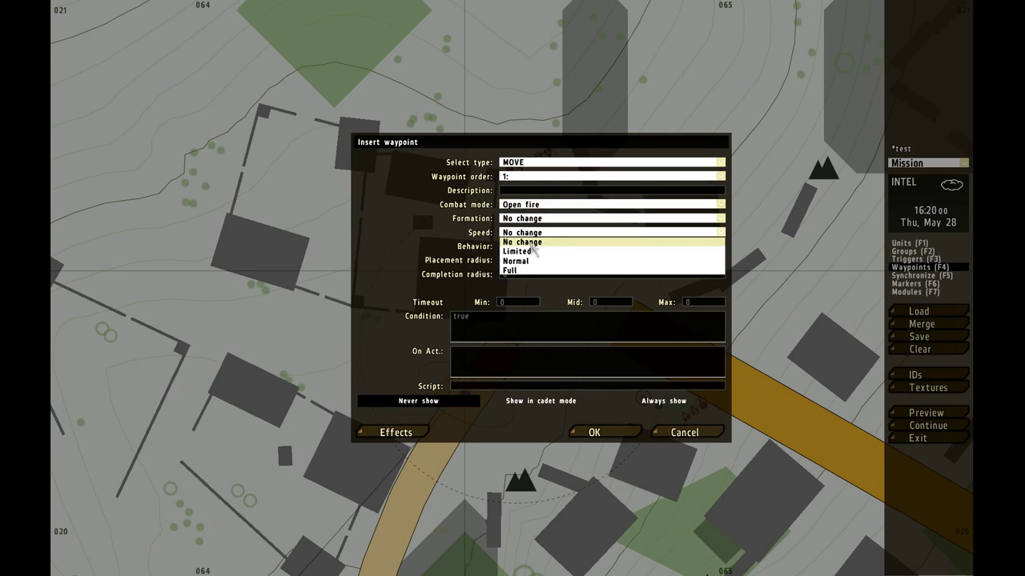
pyautogui.click(528, 270)
pyautogui.click(533, 246)
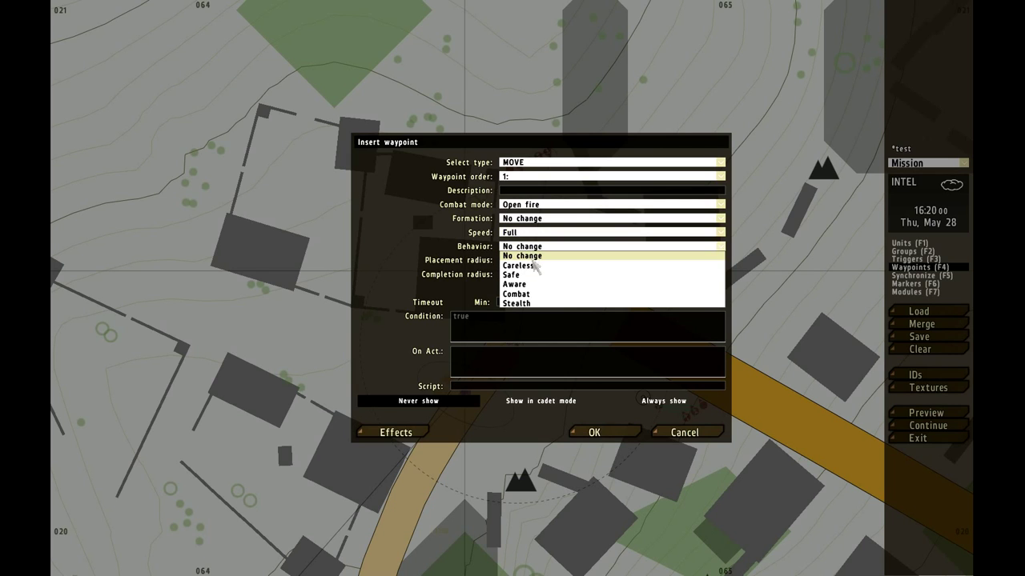
pyautogui.click(538, 253)
pyautogui.click(620, 437)
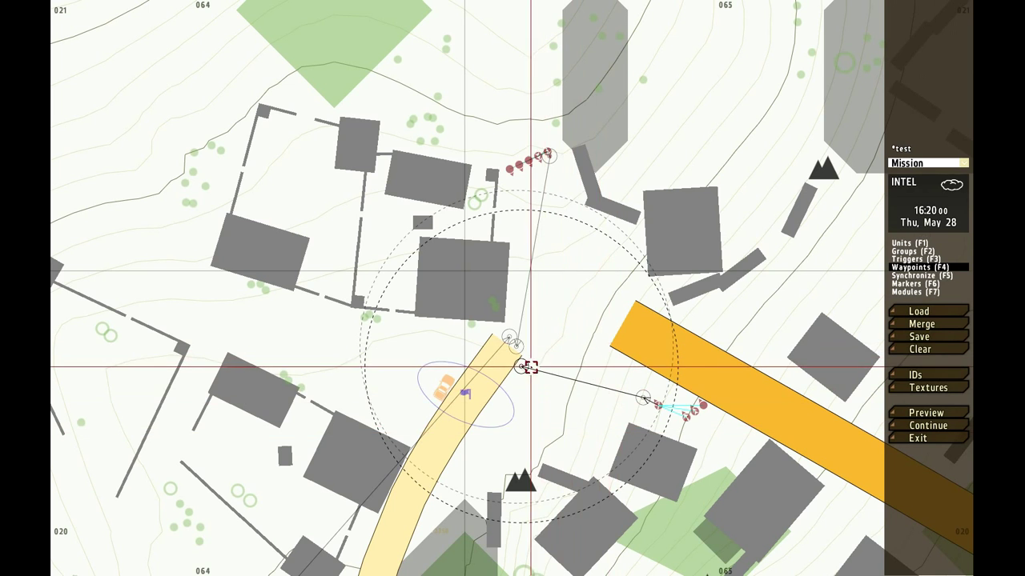
pyautogui.moveTo(521, 367); pyautogui.dragTo(507, 421)
# Step: Synchronize the IED trigger with the first waypoint of each of the two OPFOR groups
pyautogui.moveTo(606, 419); pyautogui.dragTo(537, 442, button='right')
pyautogui.scroll(-10, 716, 390)
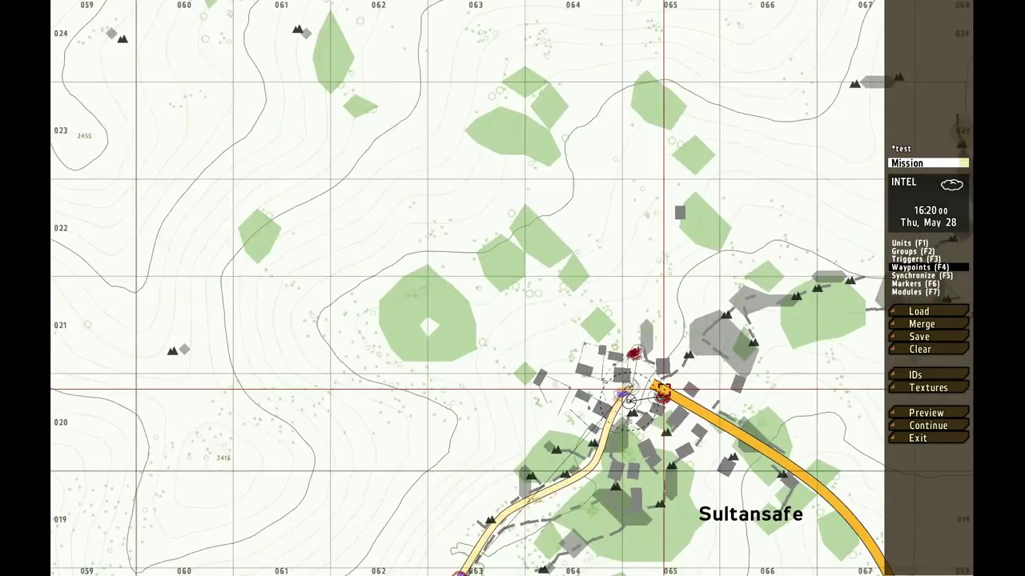
pyautogui.scroll(10, 671, 398)
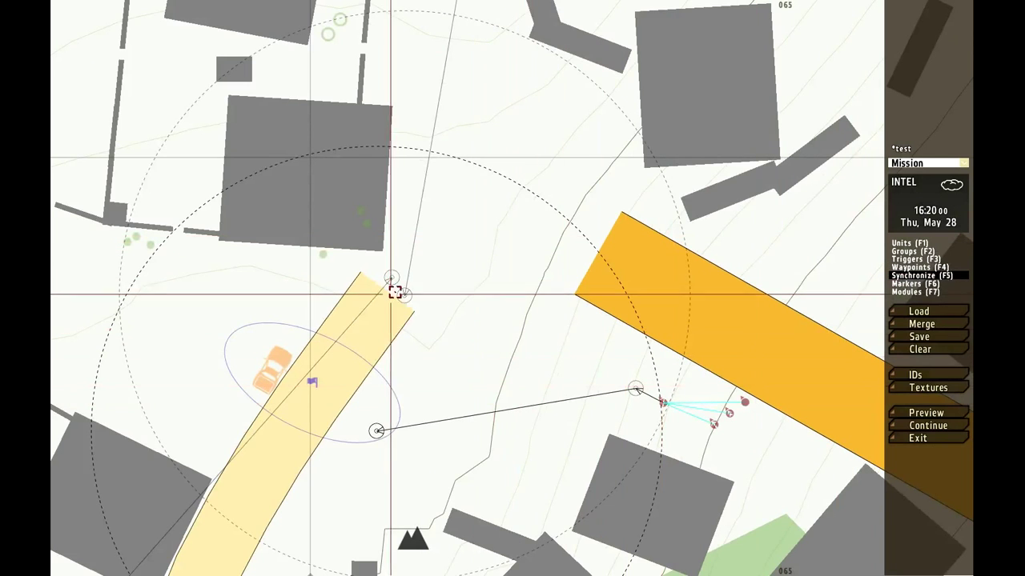
pyautogui.moveTo(337, 388); pyautogui.dragTo(635, 388)
pyautogui.moveTo(378, 229); pyautogui.dragTo(314, 489, button='right')
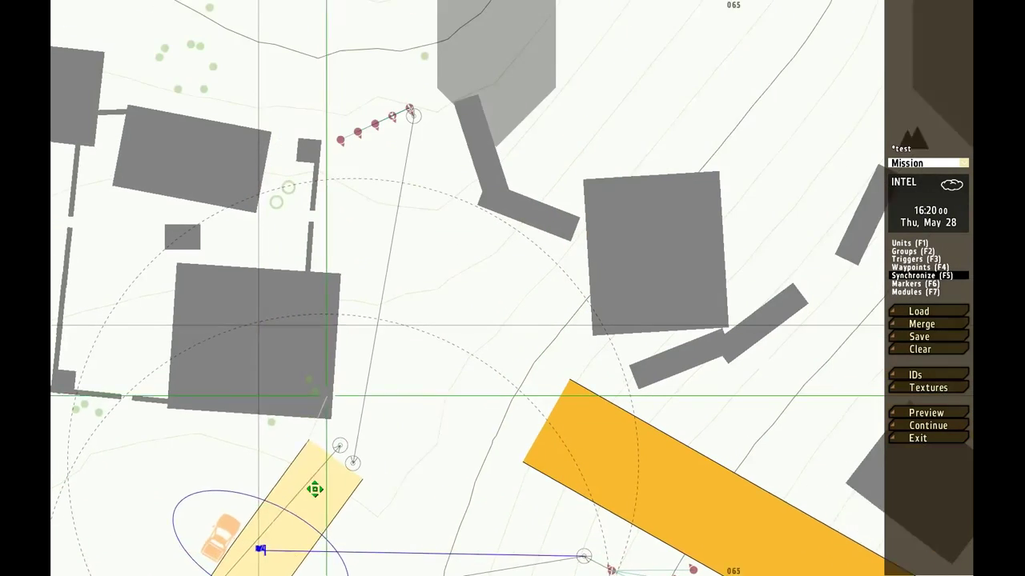
pyautogui.scroll(-5, 403, 211)
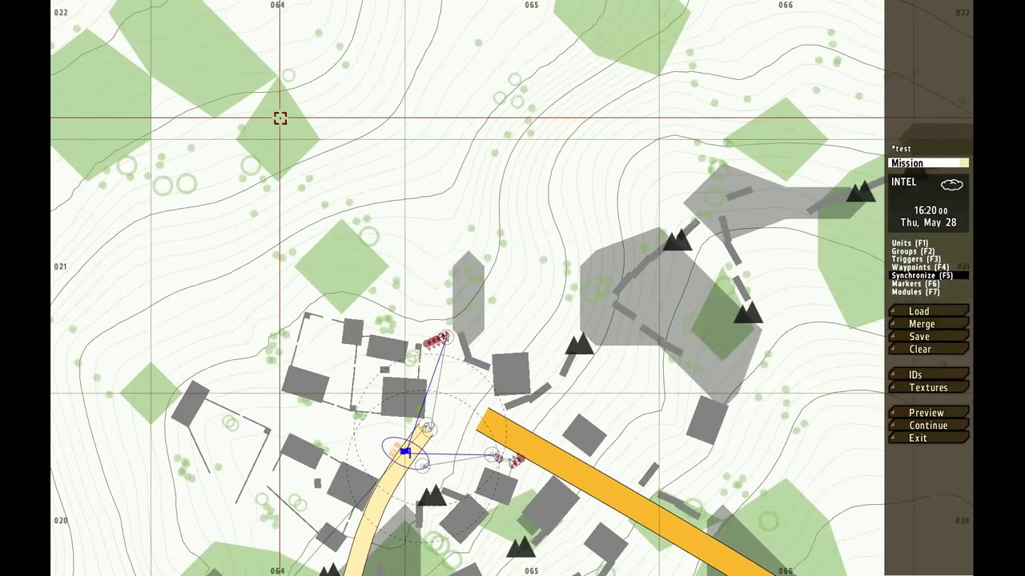
# Step: Examine the synchronization lines between the IED trigger and the OPFOR waypoints, along with the convoy's approach to the ambush site
pyautogui.scroll(10, 407, 407)
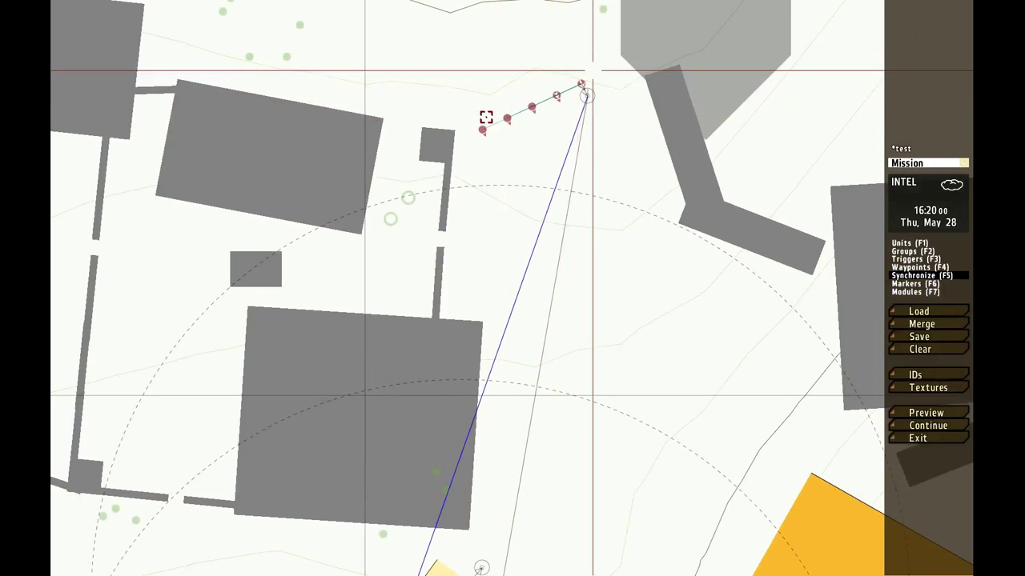
pyautogui.moveTo(588, 93); pyautogui.dragTo(606, 60, button='right')
pyautogui.scroll(-5, 606, 61)
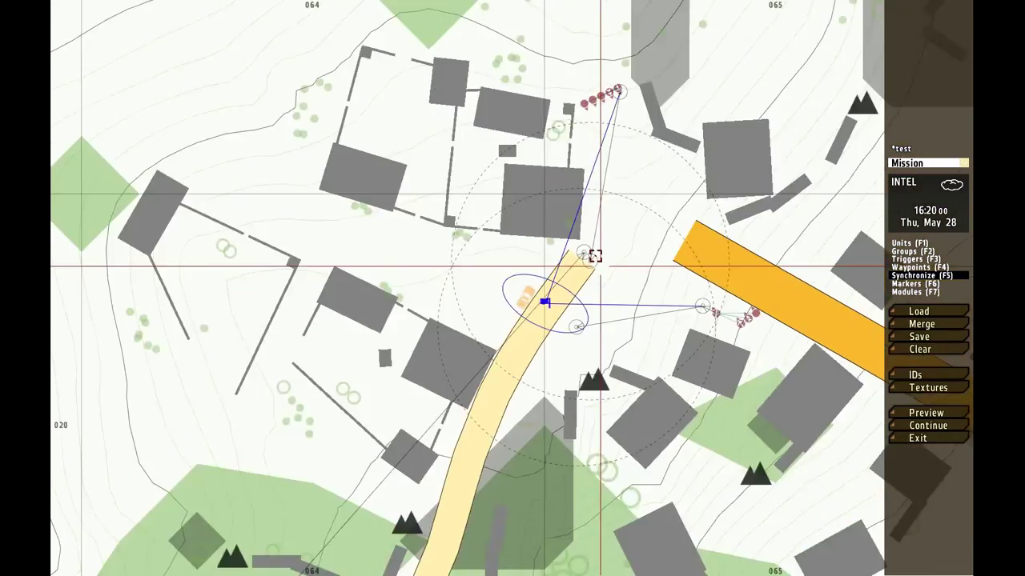
pyautogui.scroll(-5, 570, 310)
pyautogui.scroll(6, 633, 221)
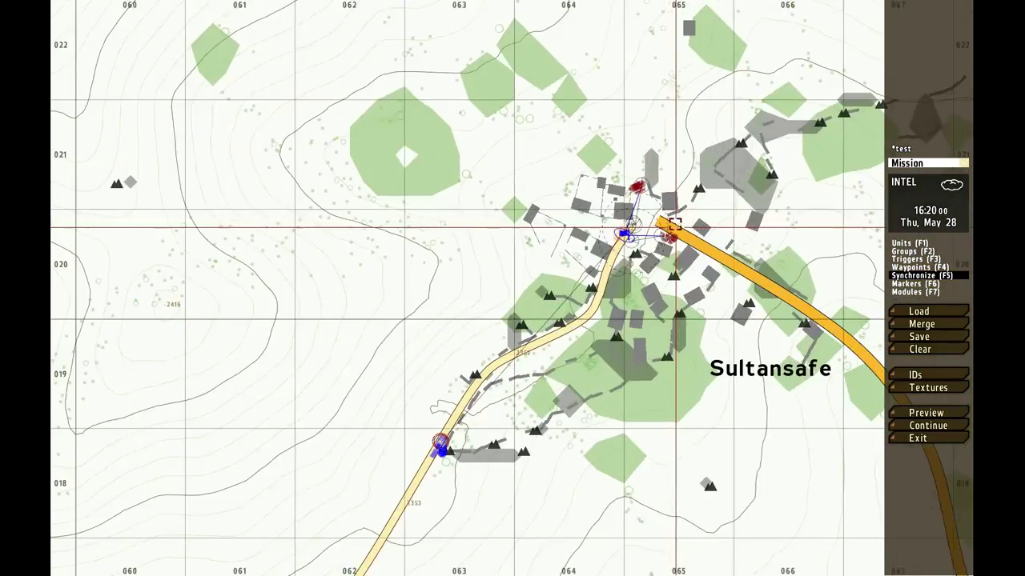
pyautogui.scroll(5, 632, 221)
pyautogui.scroll(-3, 635, 304)
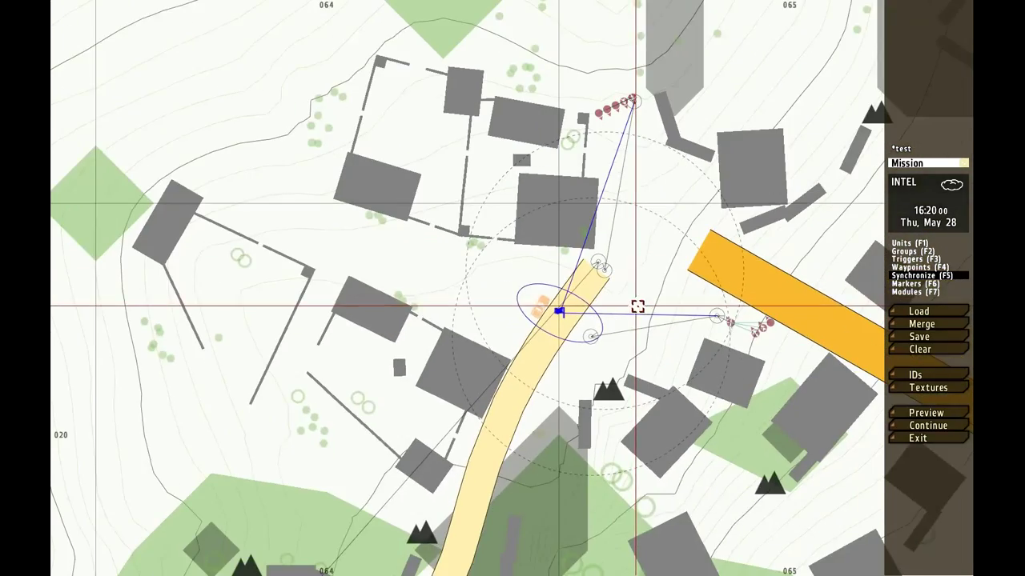
pyautogui.scroll(-4, 654, 305)
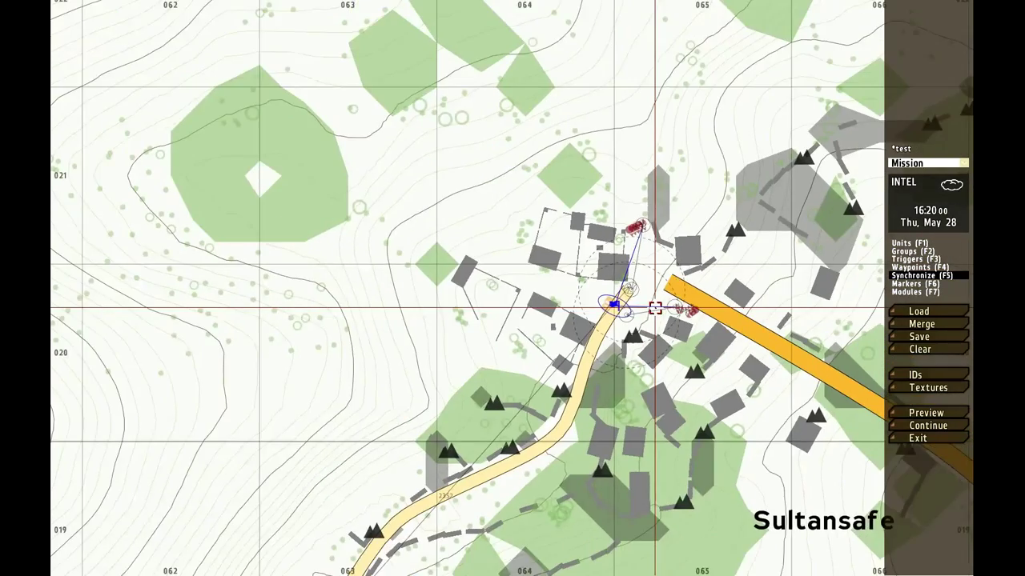
# Step: Start a new trigger between the two OPFOR groups, northeast of the IED trigger, with activation OPFOR and condition Not present
pyautogui.scroll(6, 632, 357)
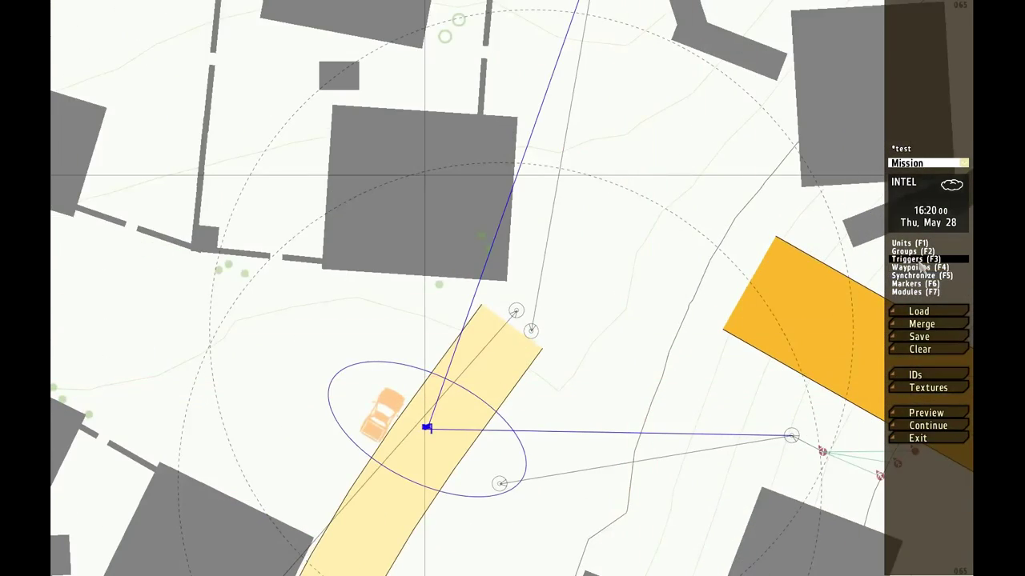
pyautogui.doubleClick(716, 345)
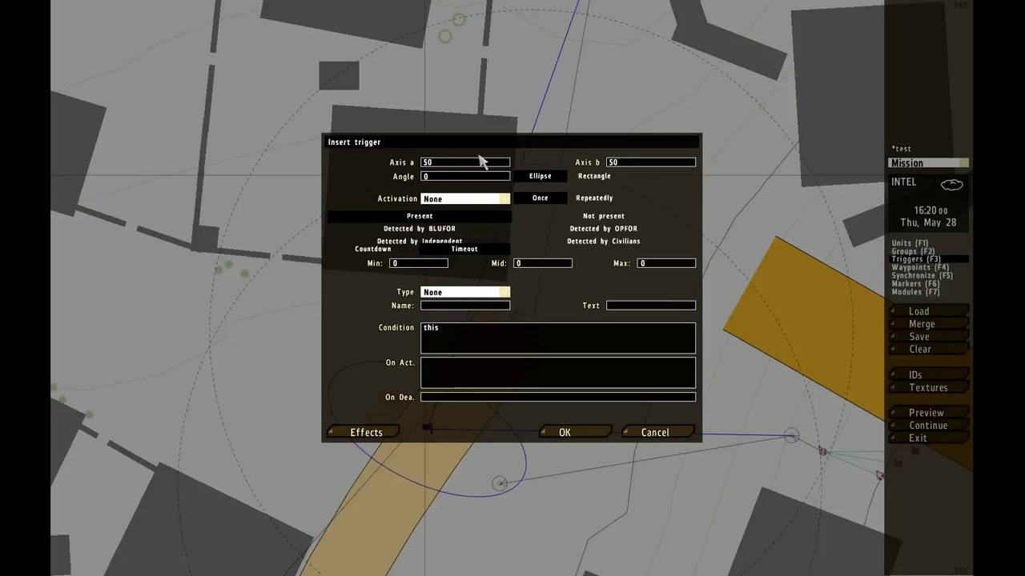
pyautogui.click(593, 218)
pyautogui.click(461, 200)
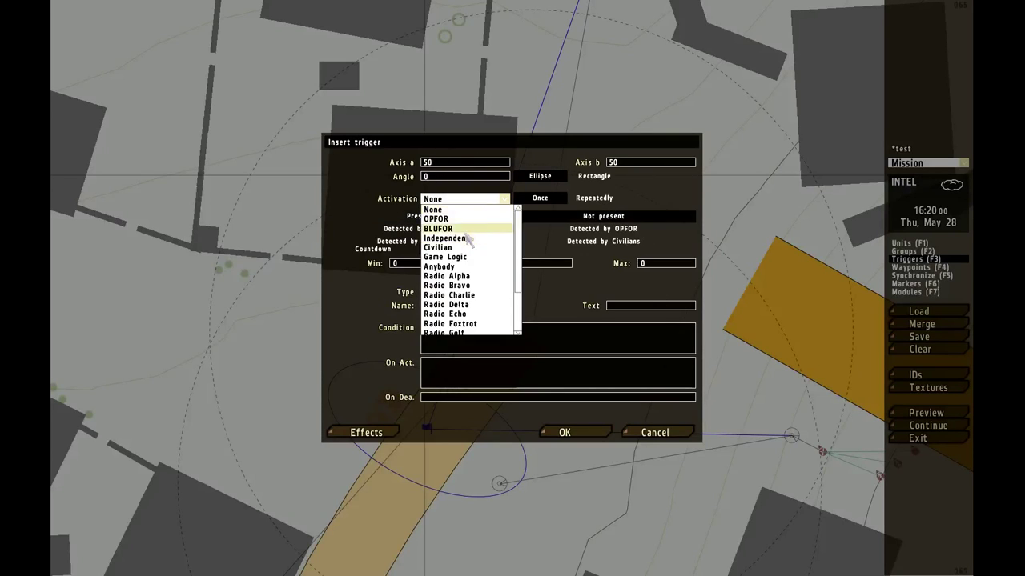
pyautogui.click(445, 220)
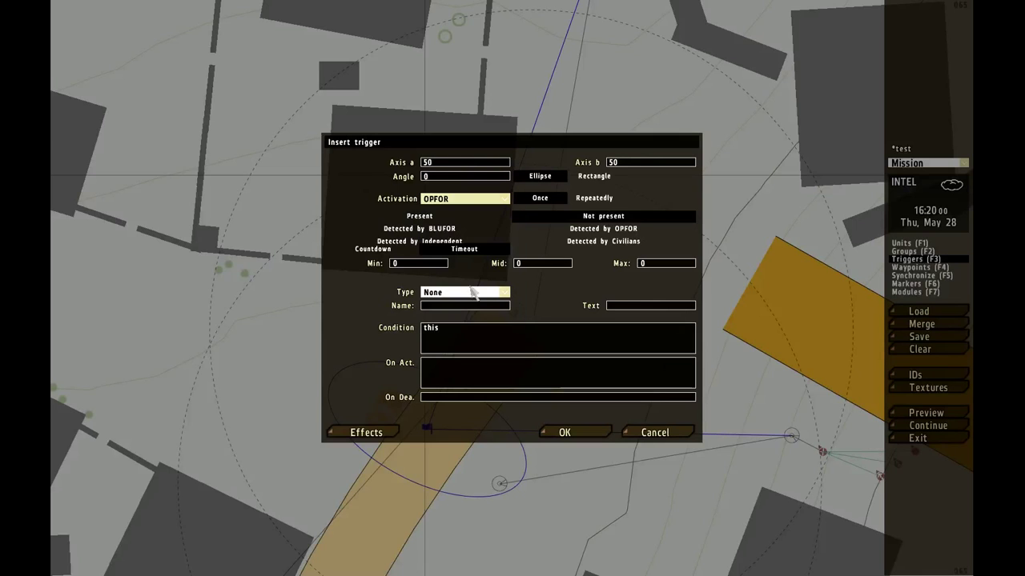
# Step: Set the trigger's type to End #1, have it show the hint "You killed all enemys good job" on activation, and confirm it
pyautogui.click(454, 296)
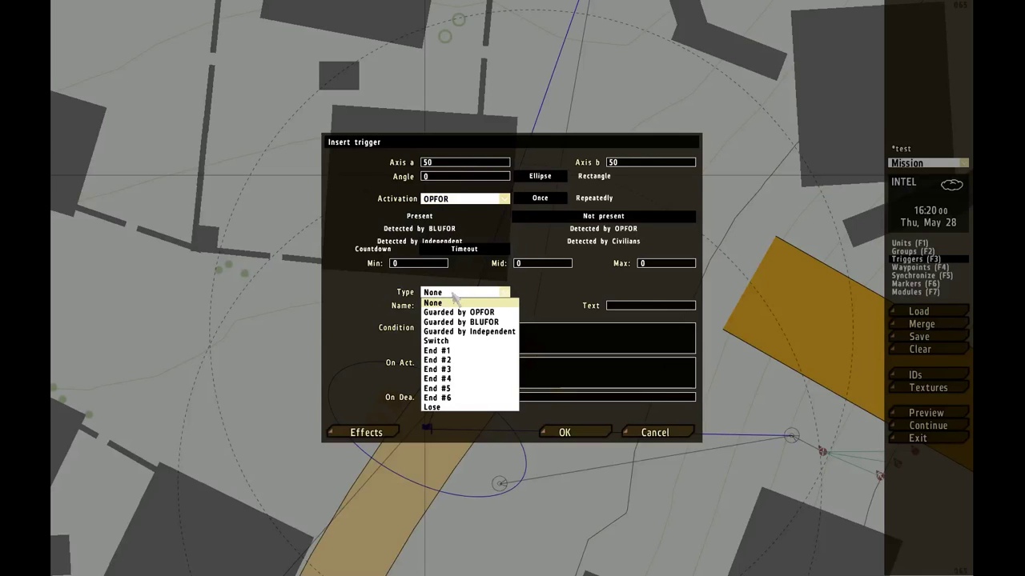
pyautogui.click(460, 350)
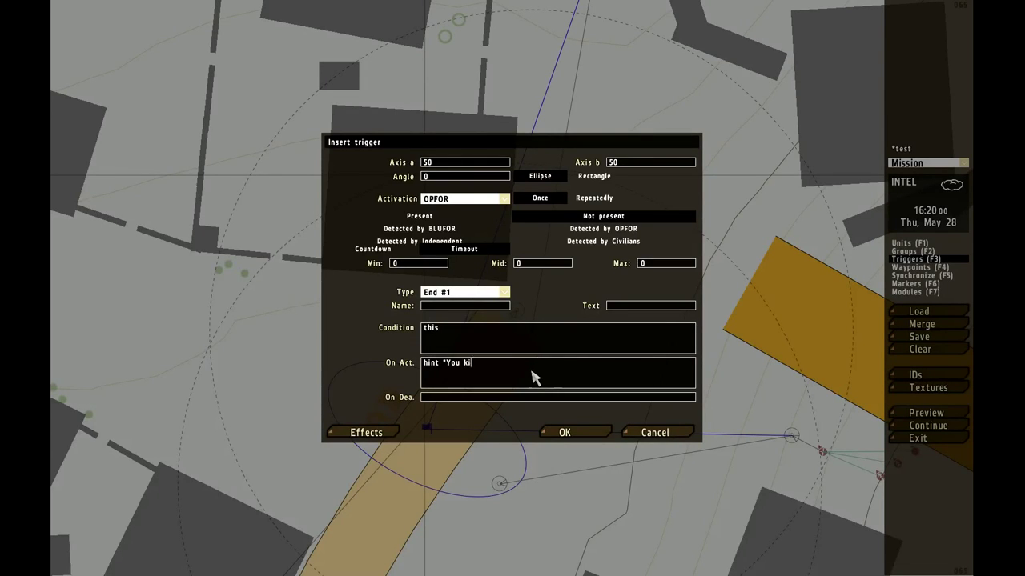
pyautogui.write('l enemys good job')
pyautogui.click(565, 432)
# Step: Check the end trigger's coverage of the ambush area and save the mission
pyautogui.scroll(-5, 582, 437)
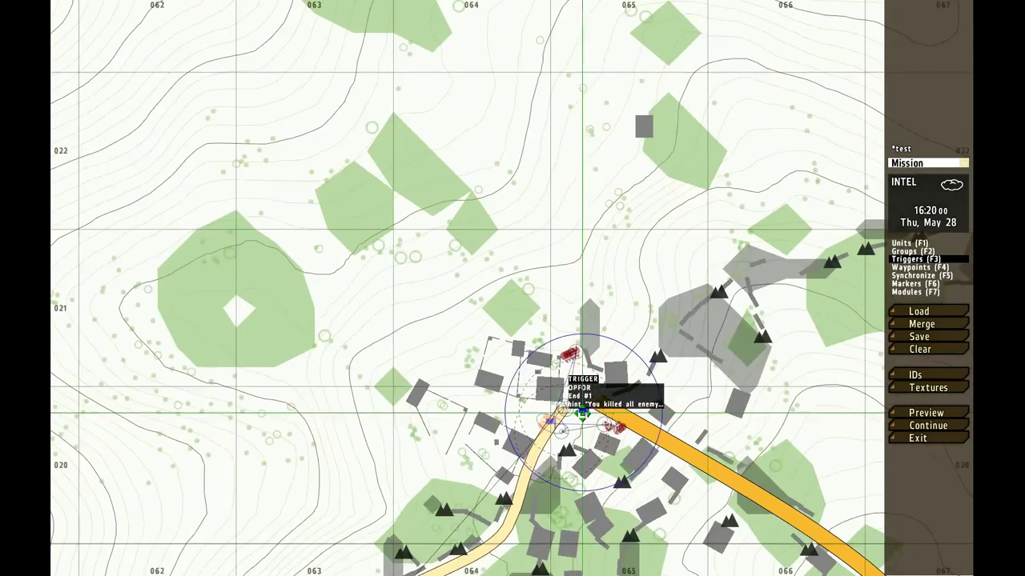
pyautogui.scroll(5, 632, 429)
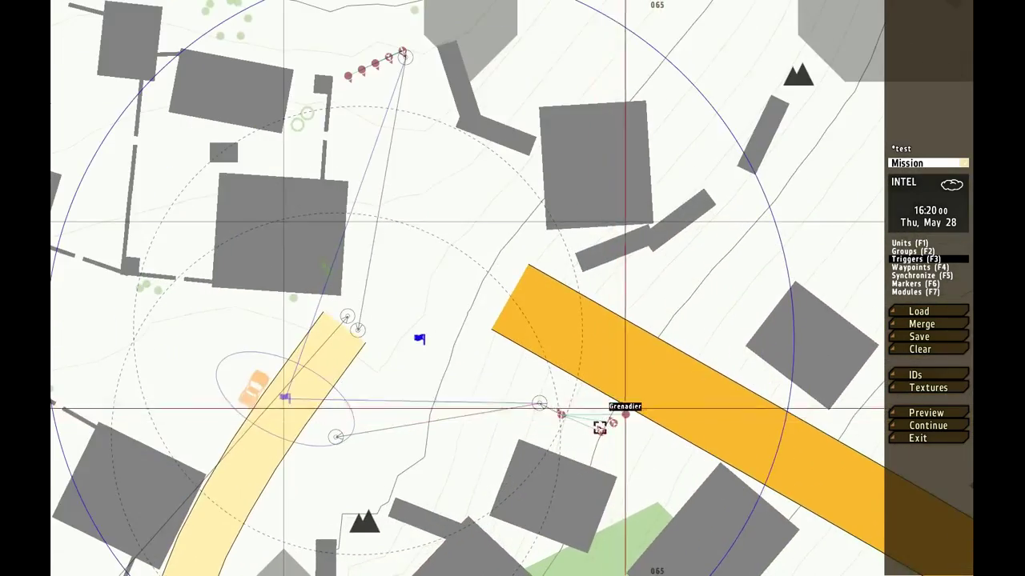
pyautogui.scroll(-5, 501, 341)
pyautogui.moveTo(489, 385); pyautogui.dragTo(741, 209, button='right')
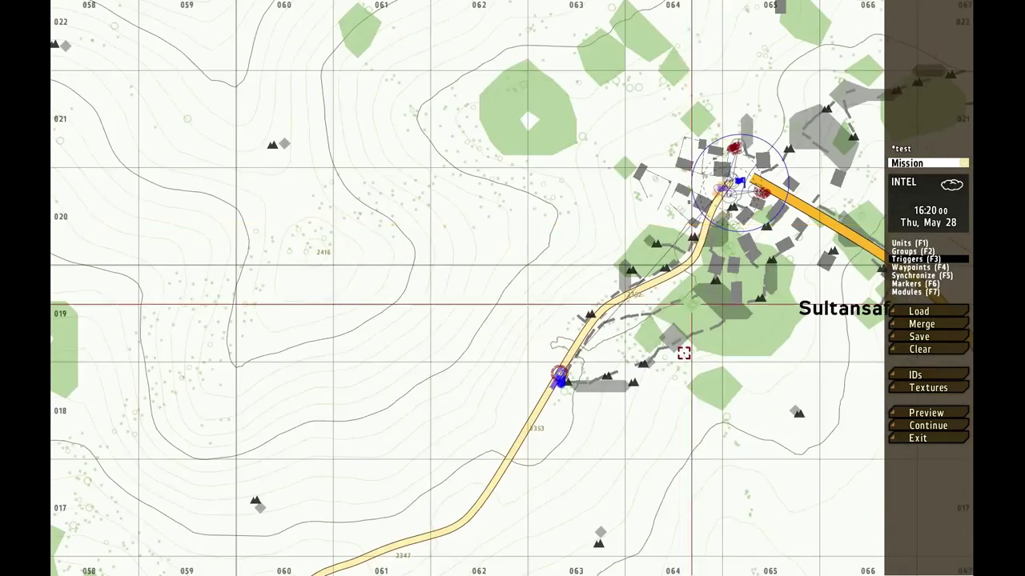
pyautogui.scroll(4, 712, 281)
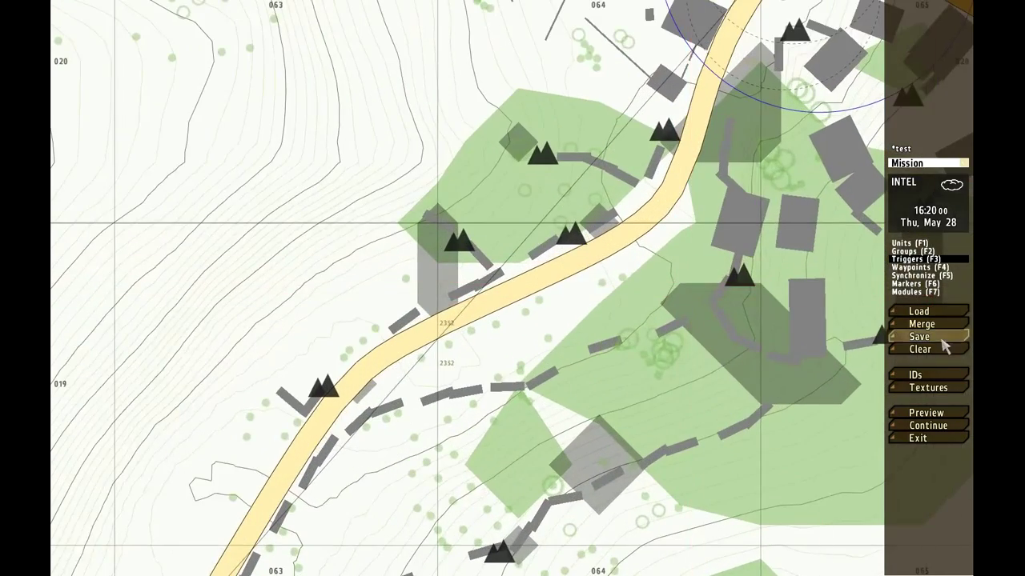
pyautogui.click(944, 339)
pyautogui.click(472, 301)
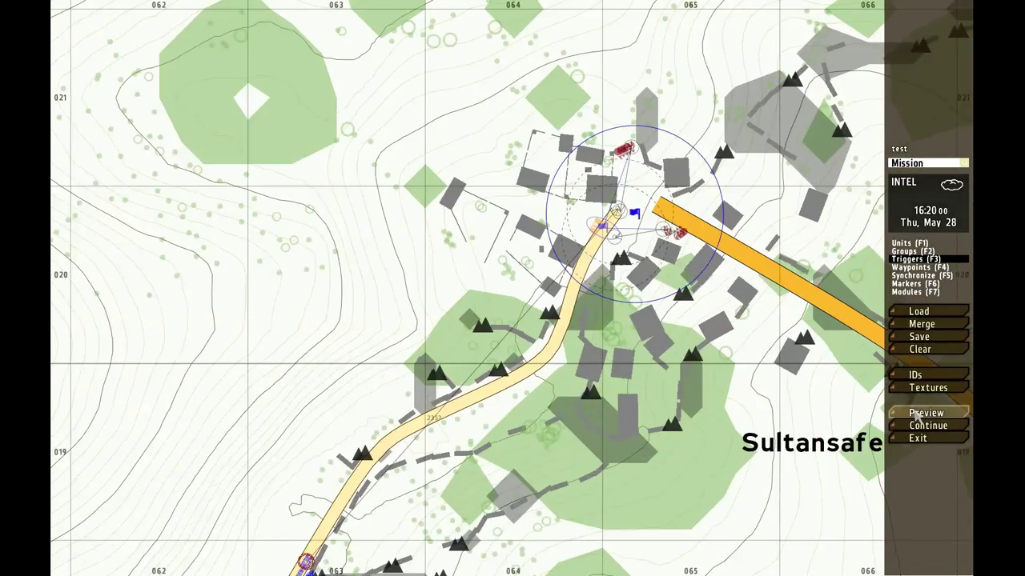
# Step: Preview the mission from the convoy vehicle and return to the editor
pyautogui.click(917, 414)
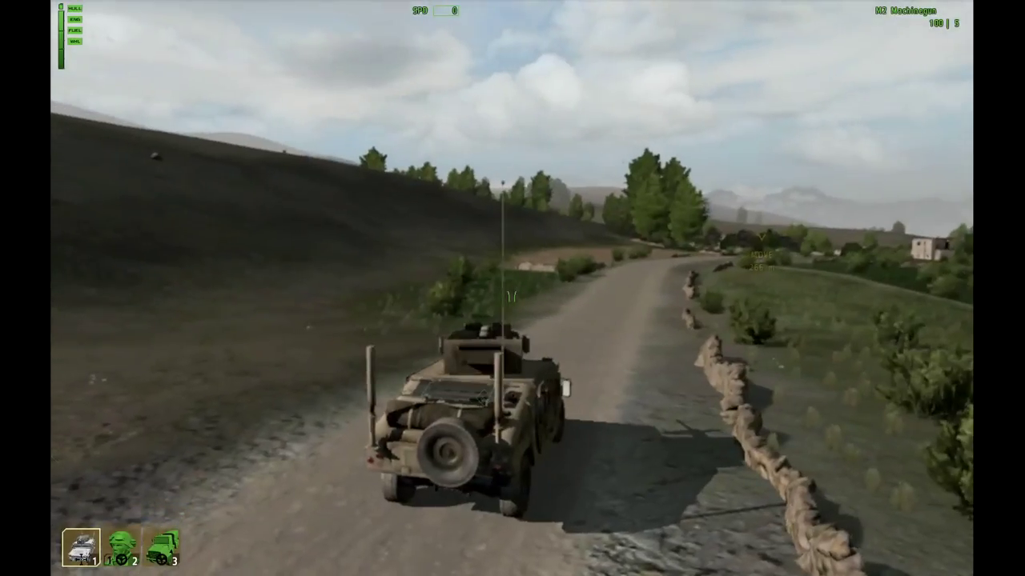
pyautogui.press('Escape')
pyautogui.click(425, 324)
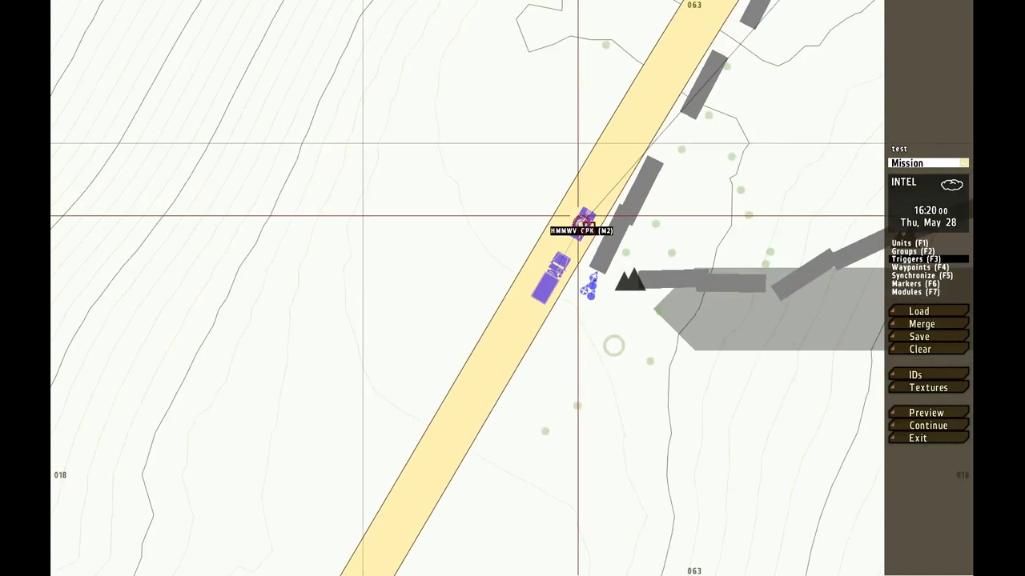
# Step: Set the control of automatic rifleman p1 beside the convoy to Player and confirm the change
pyautogui.doubleClick(593, 282)
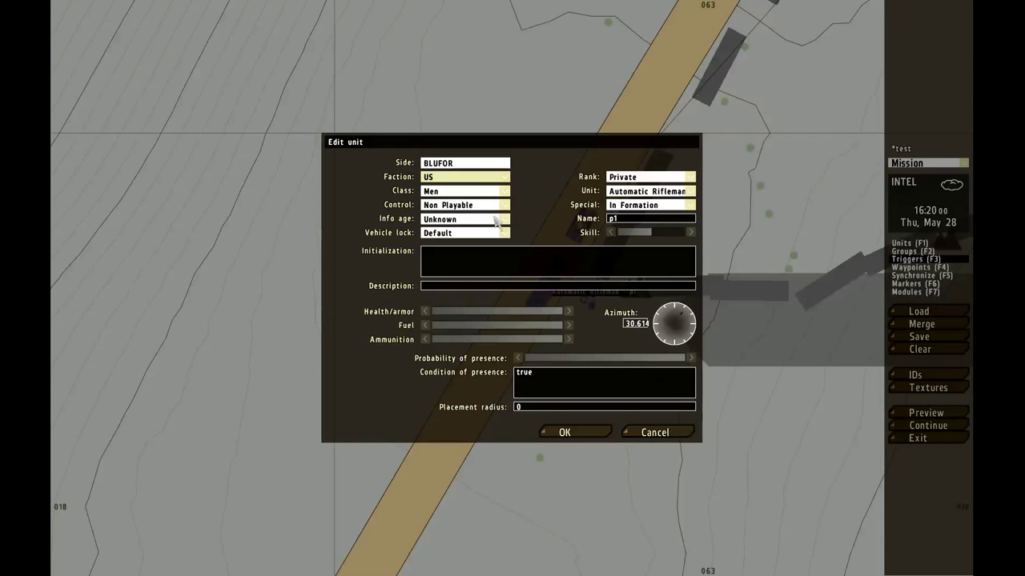
pyautogui.click(484, 206)
pyautogui.click(474, 225)
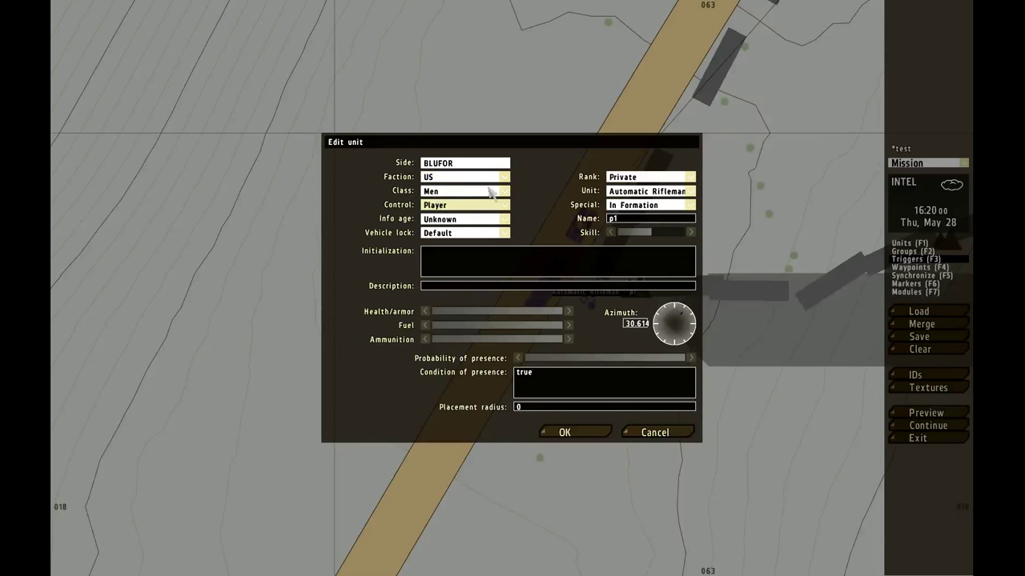
pyautogui.click(591, 437)
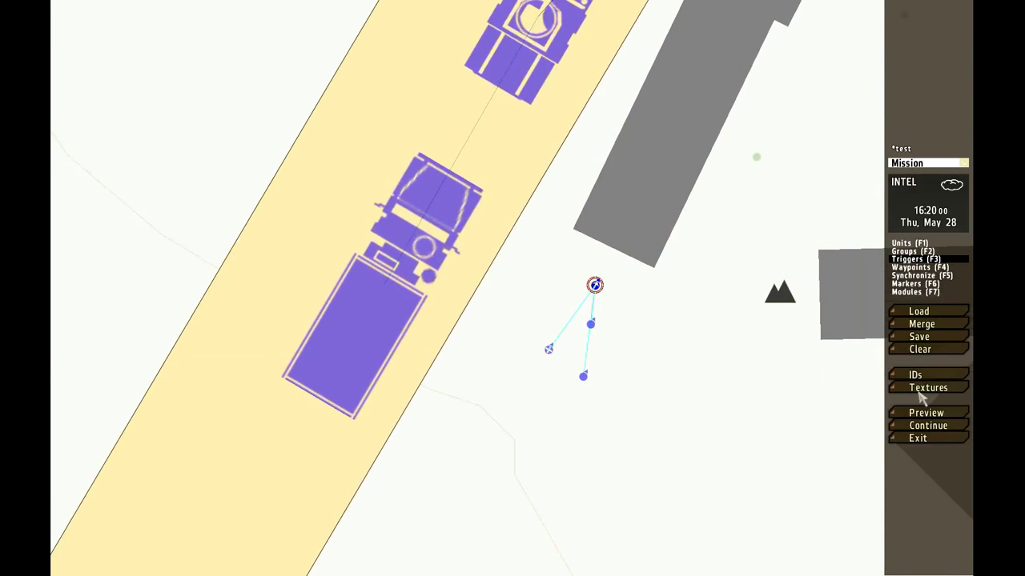
# Step: Preview the mission as the automatic rifleman and return to the editor
pyautogui.scroll(-1, 918, 403)
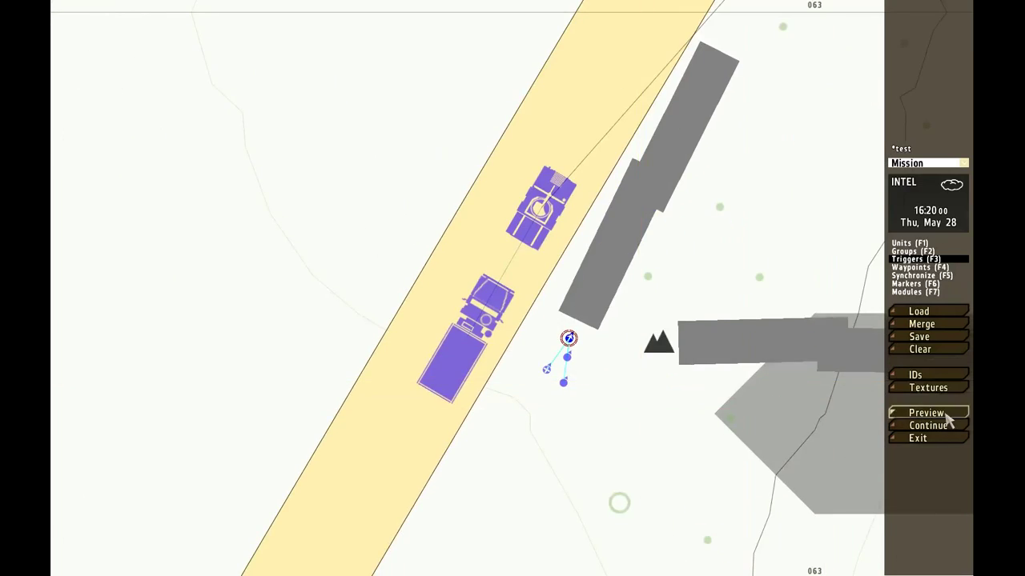
pyautogui.click(947, 414)
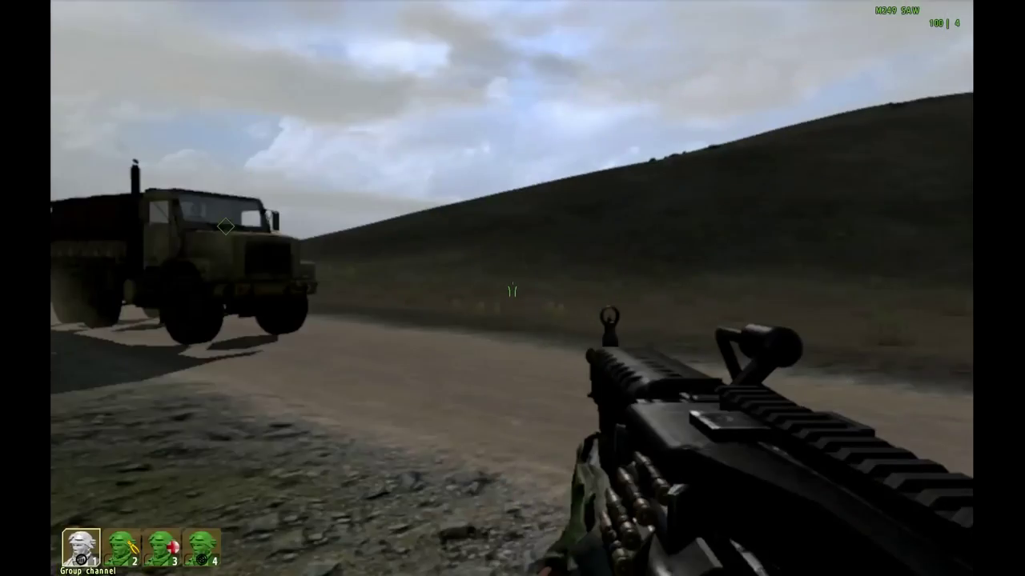
pyautogui.press('Escape')
pyautogui.click(395, 327)
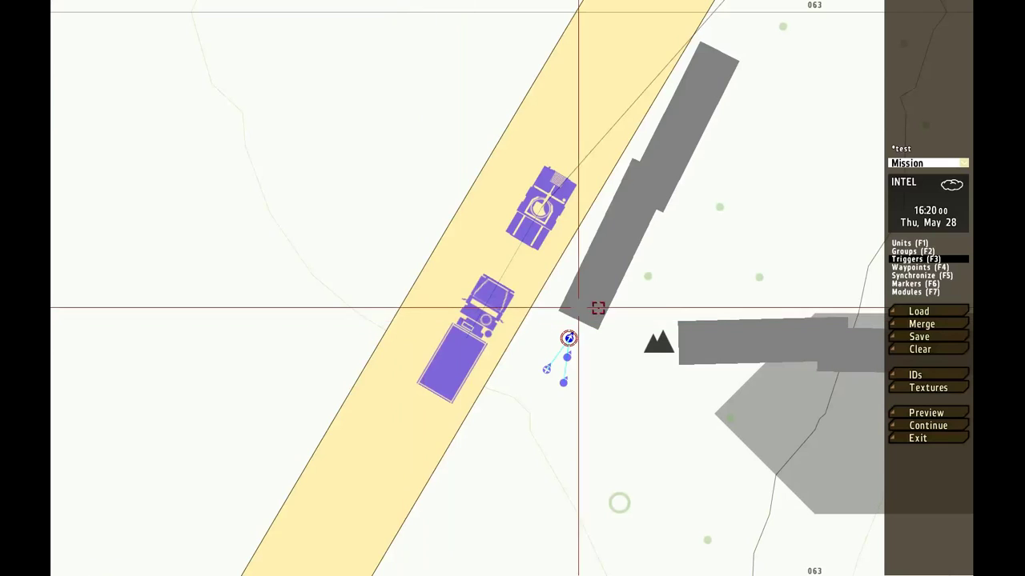
# Step: Add the initialization "this moveincargo car" to player automatic rifleman p1 beside the convoy and confirm the change
pyautogui.doubleClick(568, 338)
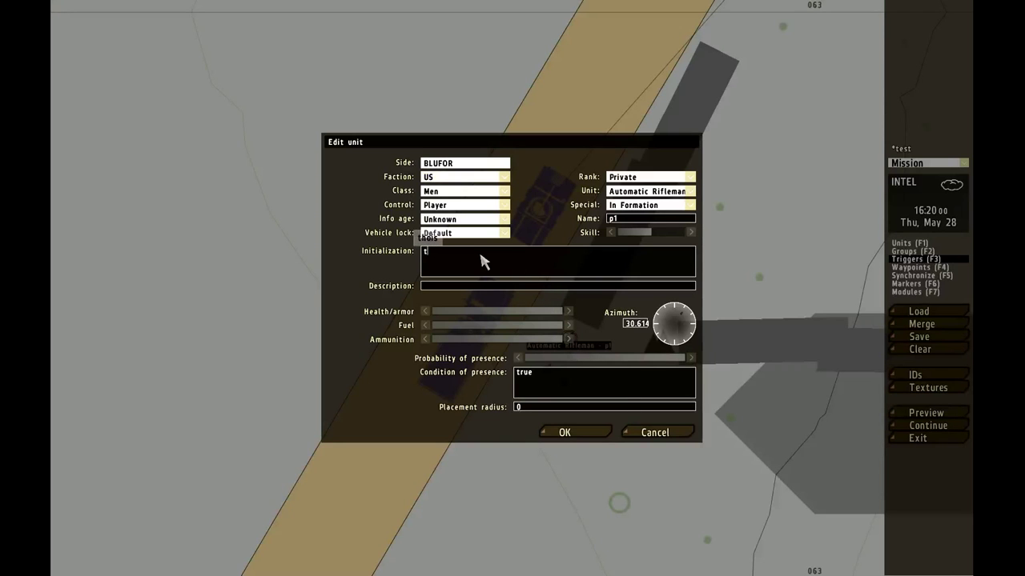
pyautogui.click(484, 262)
pyautogui.write('this moveincargo car')
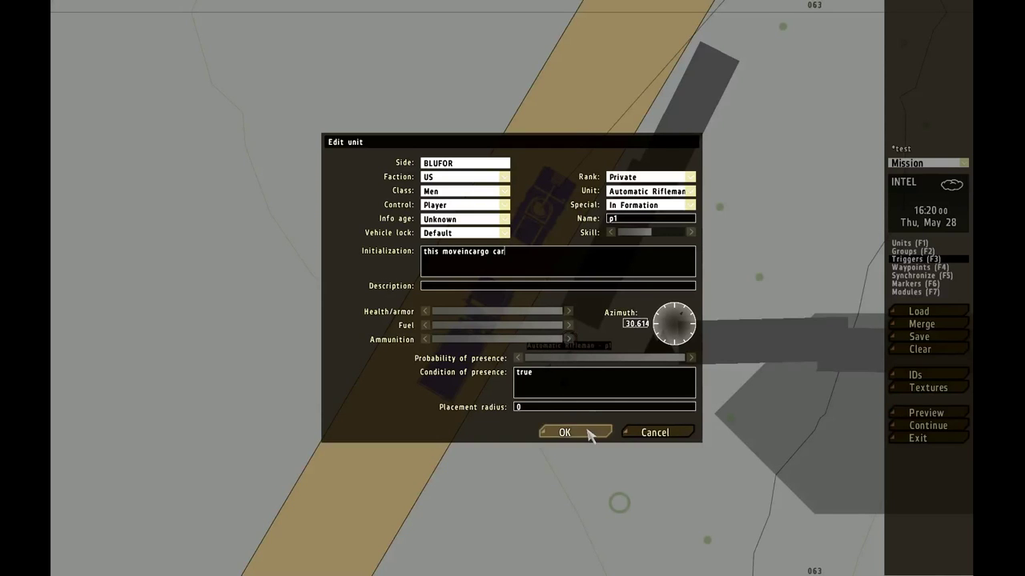
pyautogui.click(589, 433)
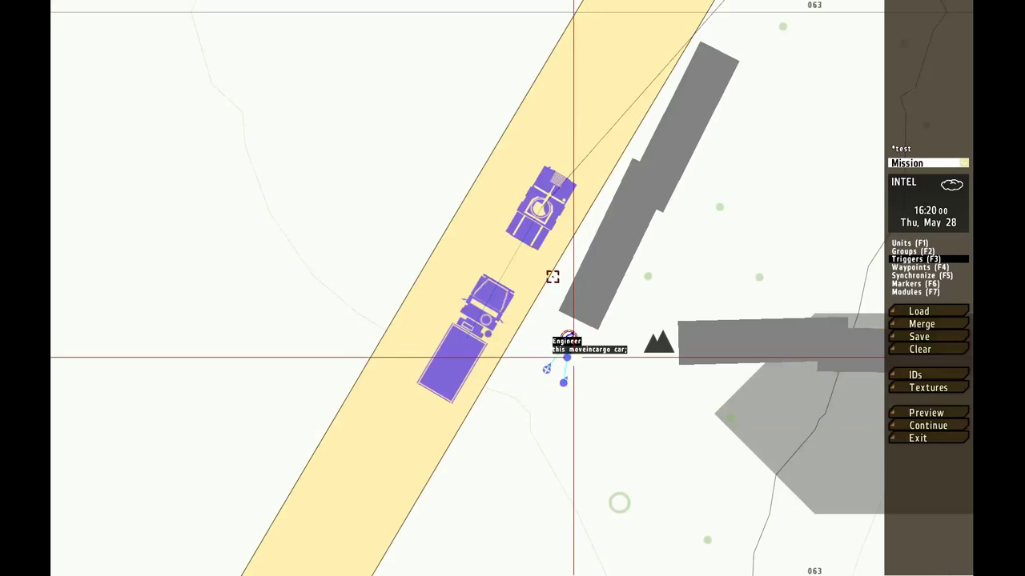
# Step: Preview the mission as a truck passenger through the IED attack, switch to an outside view and get out of the MTVR
pyautogui.click(926, 413)
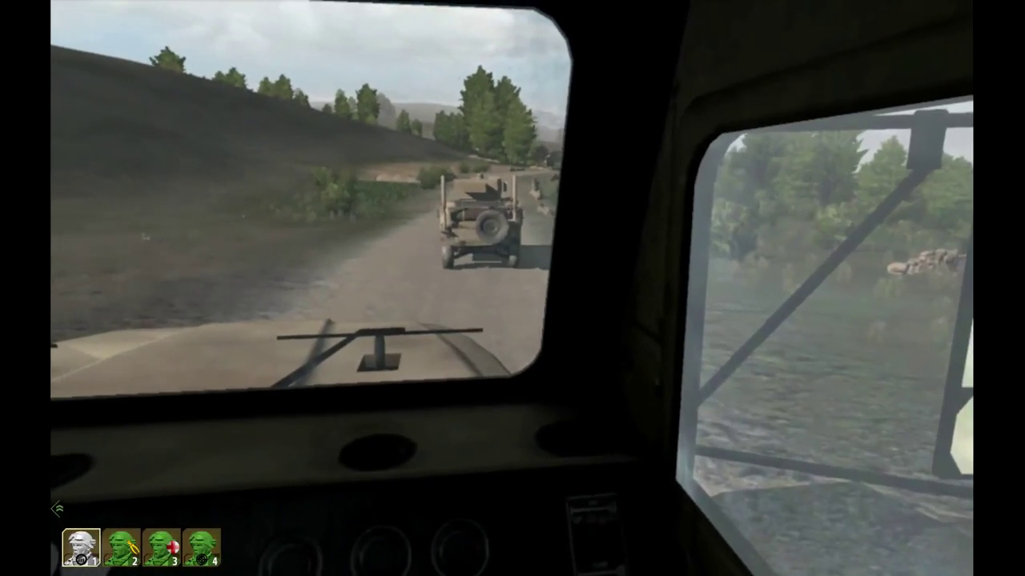
pyautogui.press('KP_Enter')
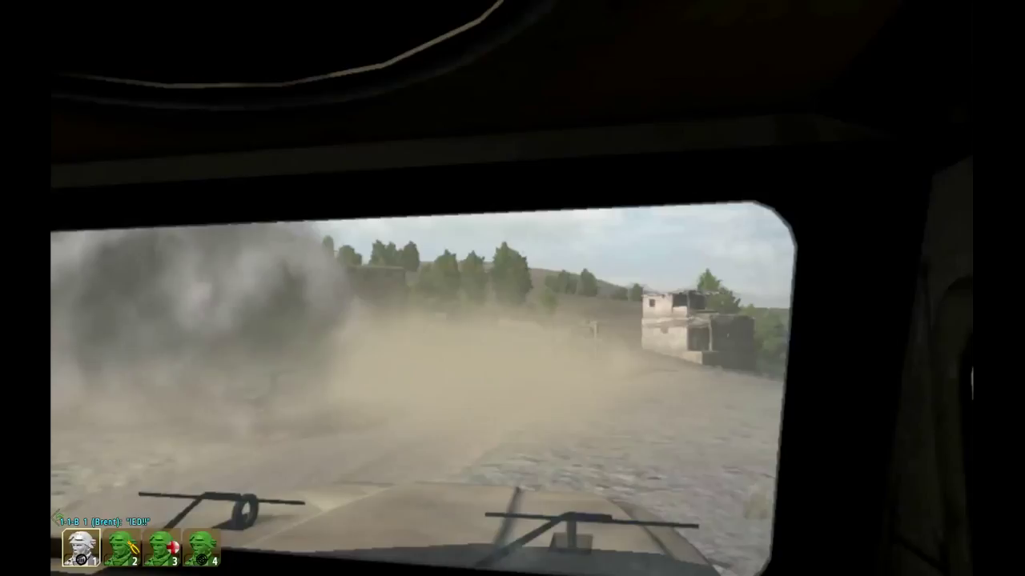
pyautogui.scroll(-1, 510, 287)
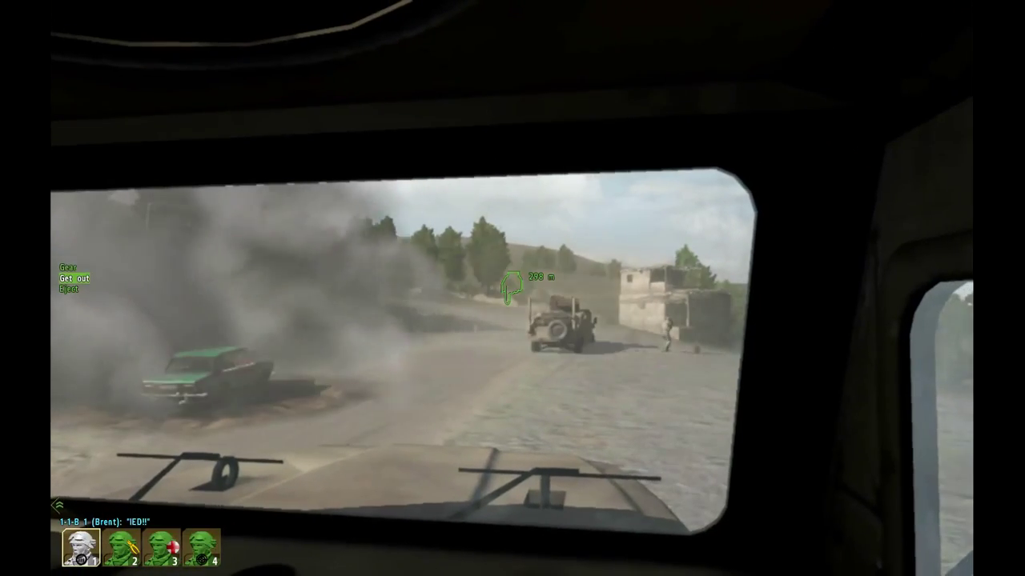
pyautogui.middleClick(510, 287)
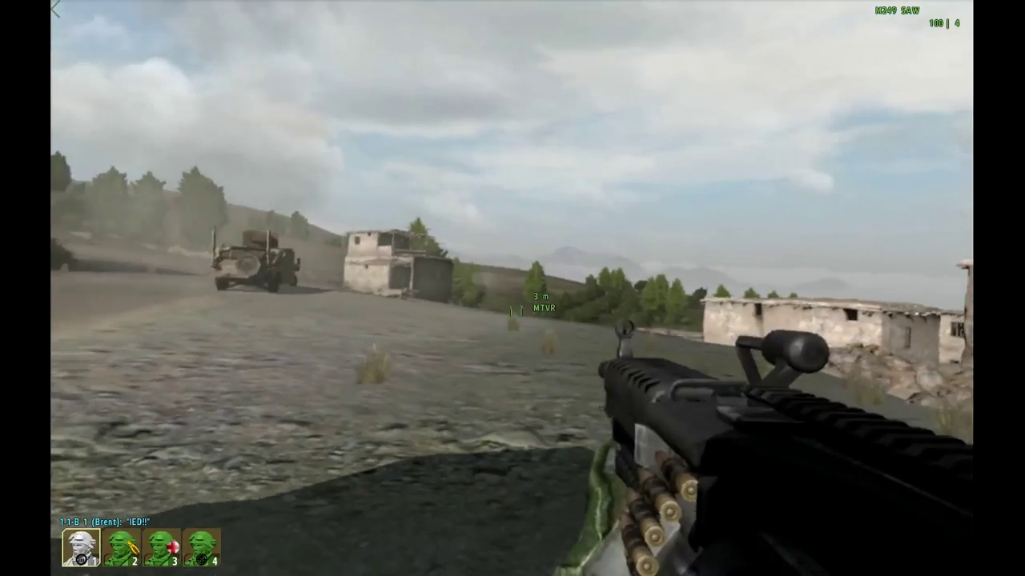
# Step: Order the squad to attack the Rifleman (RPG-18) and fire the M249 SAW at the ambushers from beside the truck
pyautogui.press('z')
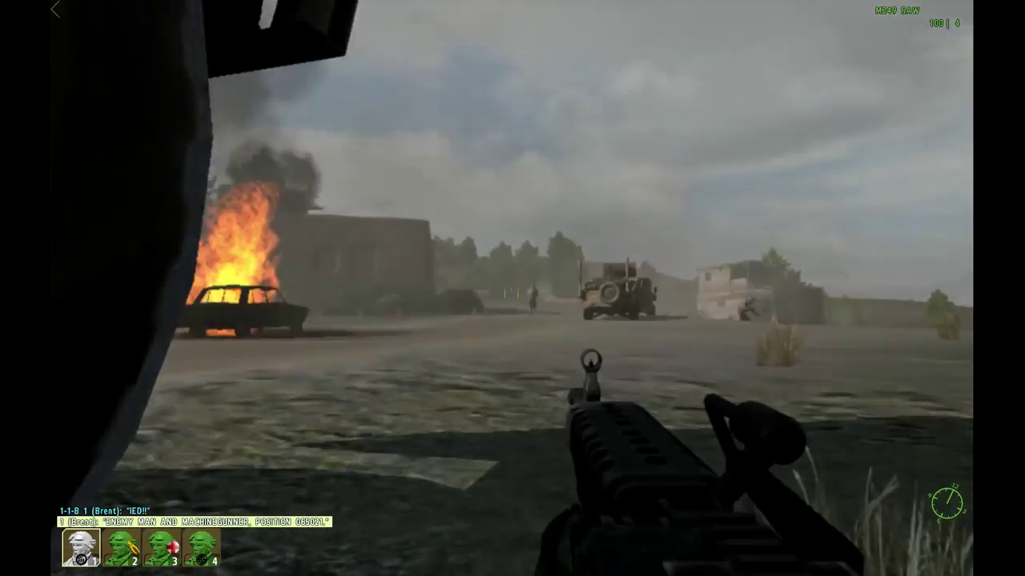
pyautogui.press('space')
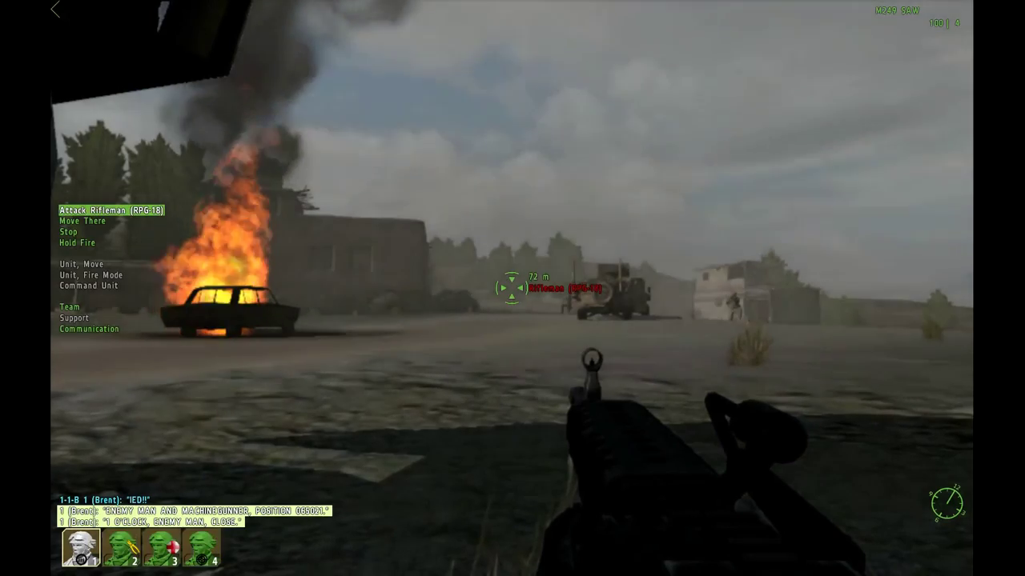
pyautogui.click(511, 288)
pyautogui.rightClick(512, 288)
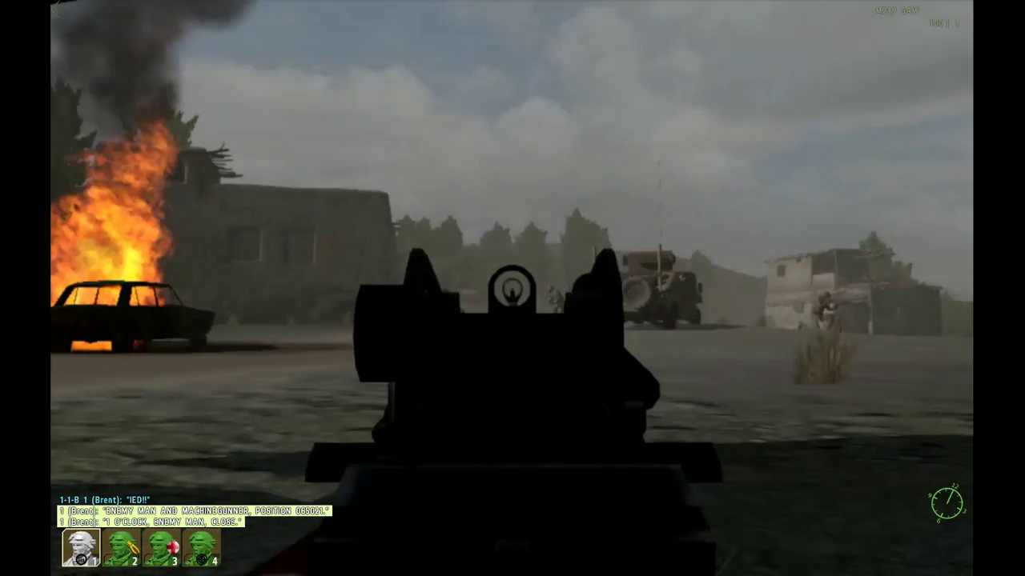
pyautogui.click(511, 288)
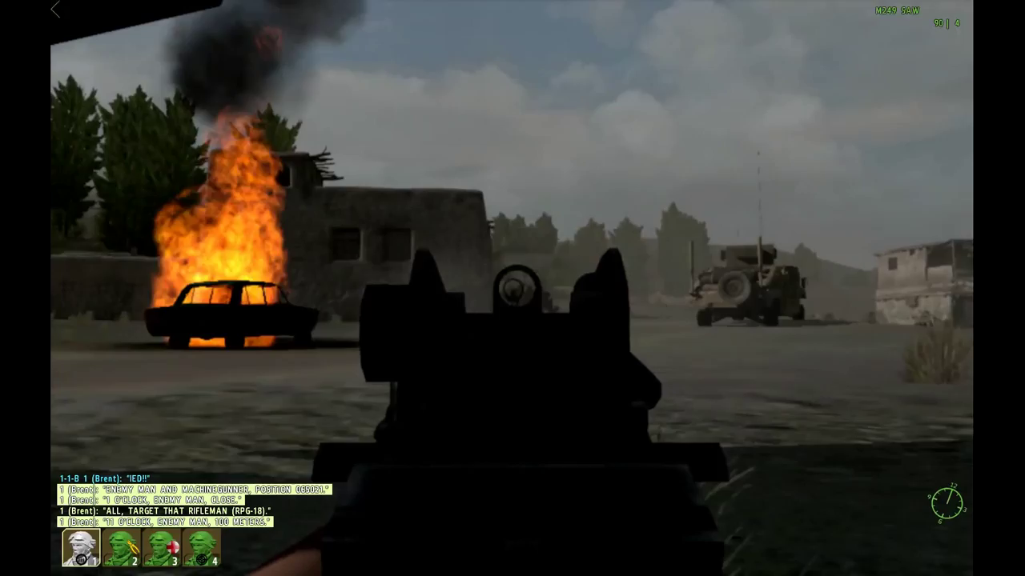
pyautogui.click(512, 288)
pyautogui.click(512, 288)
pyautogui.rightClick(512, 288)
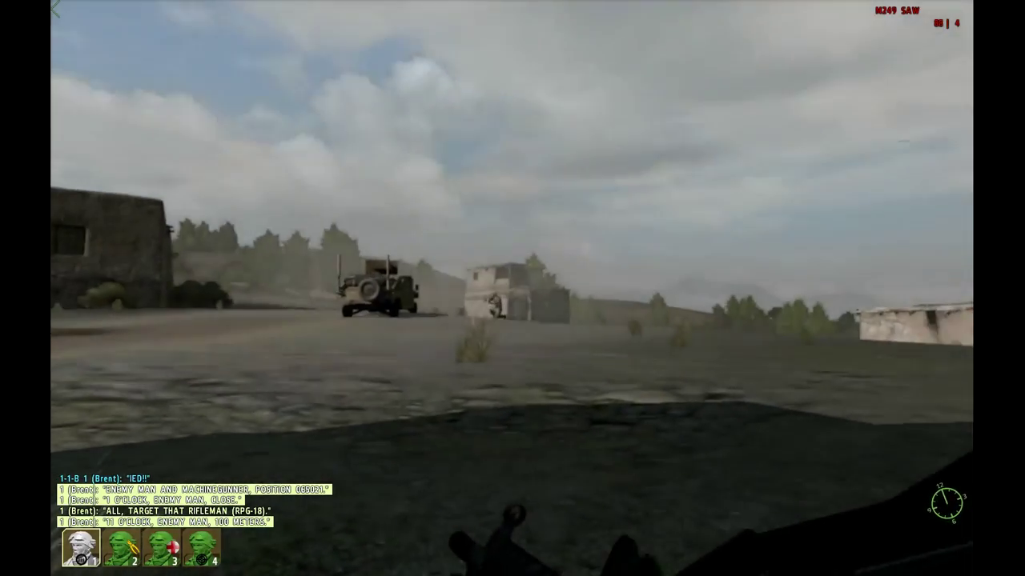
# Step: Advance past the burning car and along the building until the mission ends, and return from the debriefing to the editor
pyautogui.press('w')
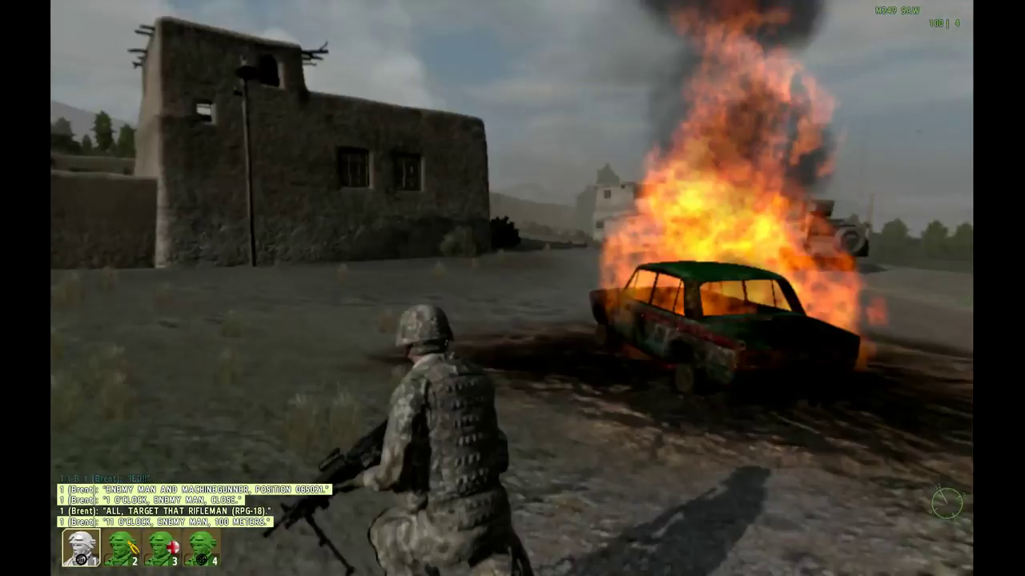
pyautogui.press('w')
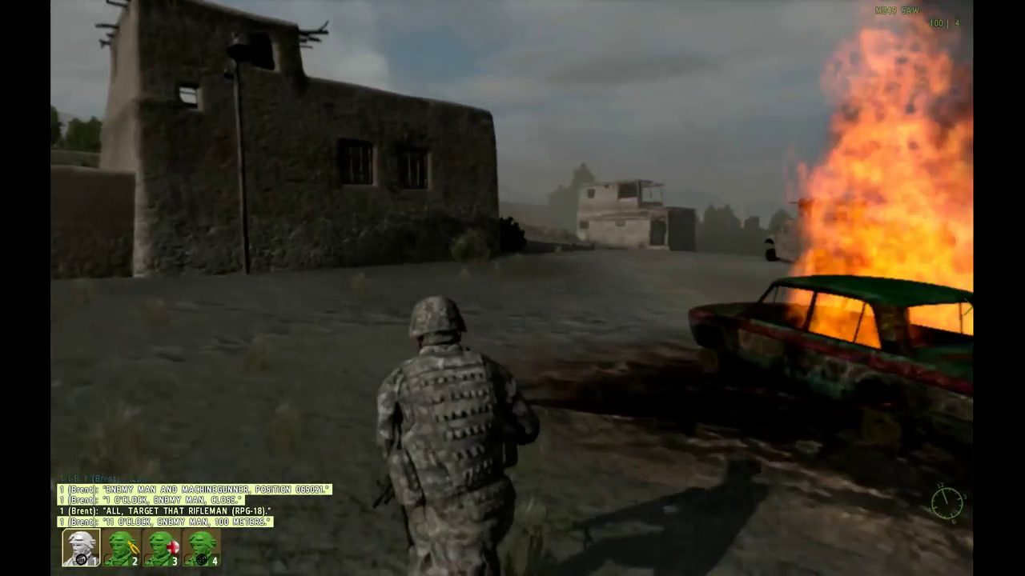
pyautogui.press('space')
pyautogui.press('w')
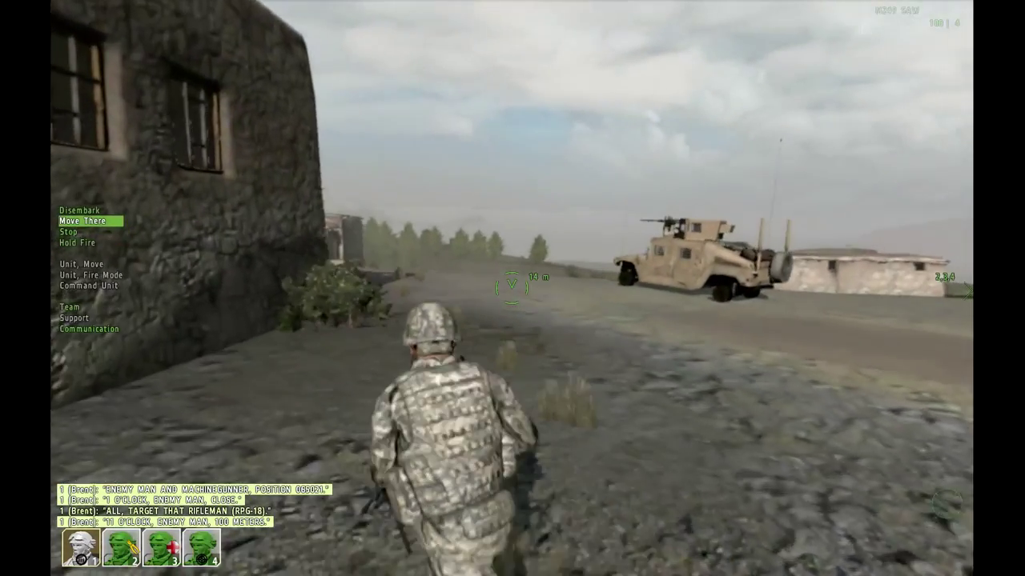
pyautogui.press('w')
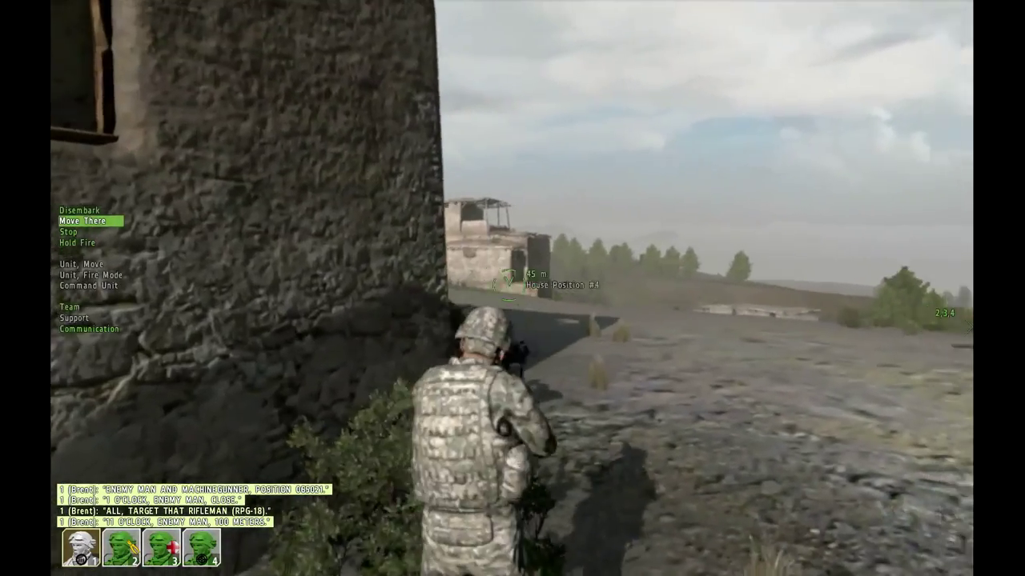
pyautogui.press('x')
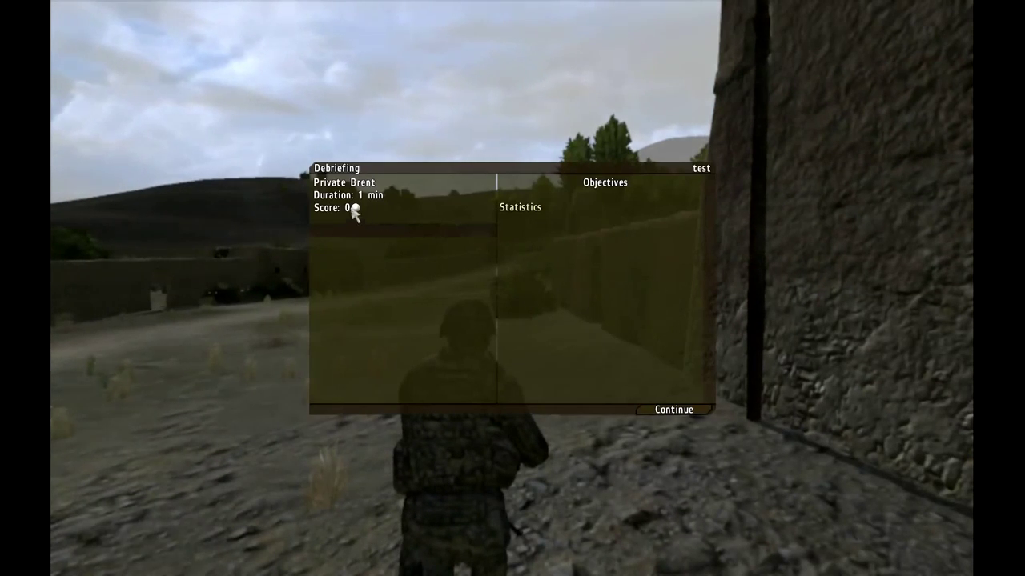
pyautogui.click(672, 410)
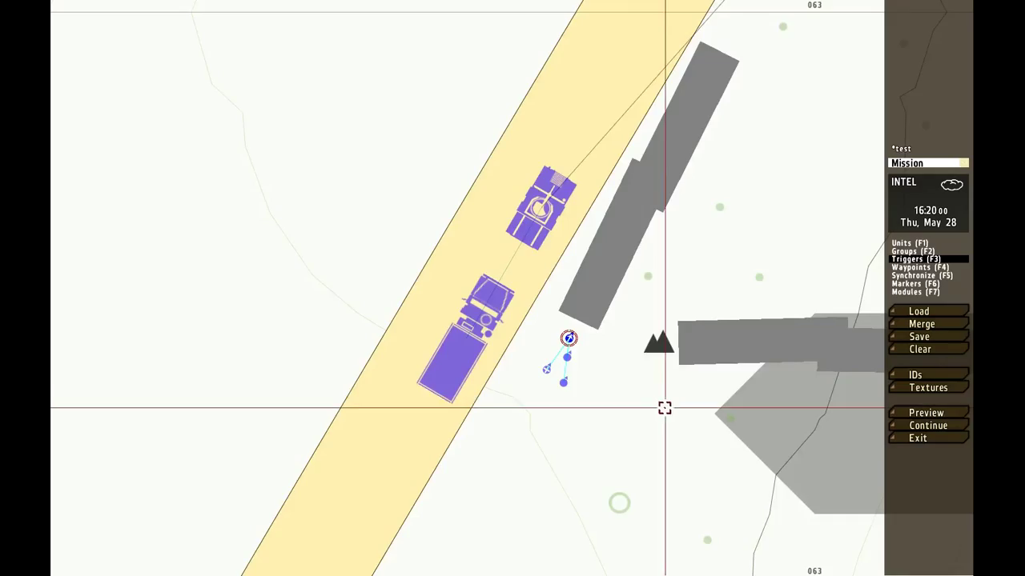
# Step: Examine the convoy's start, its route and the ambush layout around Sultansafe on the map
pyautogui.moveTo(648, 332); pyautogui.dragTo(423, 411, button='right')
pyautogui.scroll(-3, 472, 402)
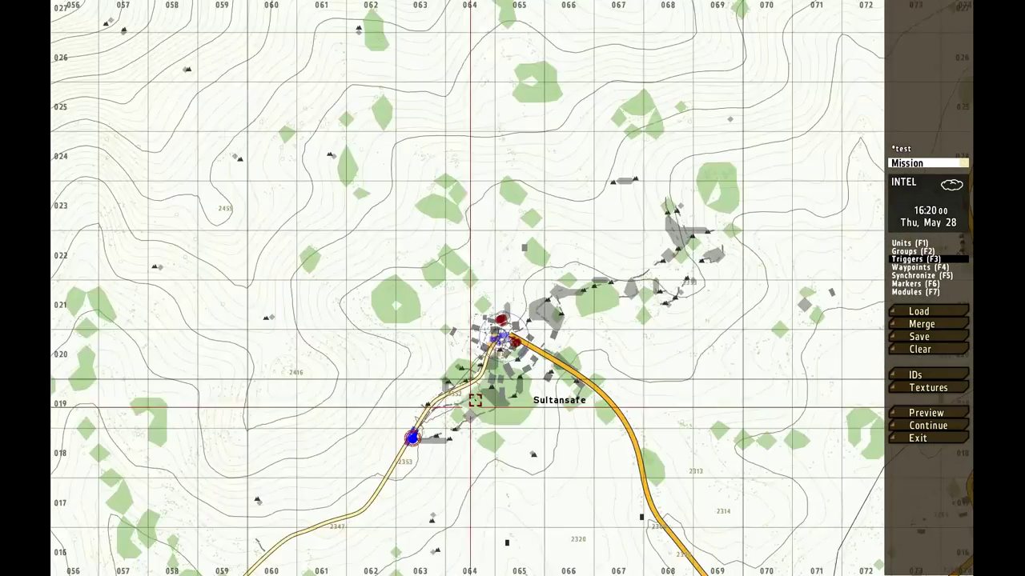
pyautogui.scroll(4, 471, 403)
pyautogui.scroll(3, 467, 402)
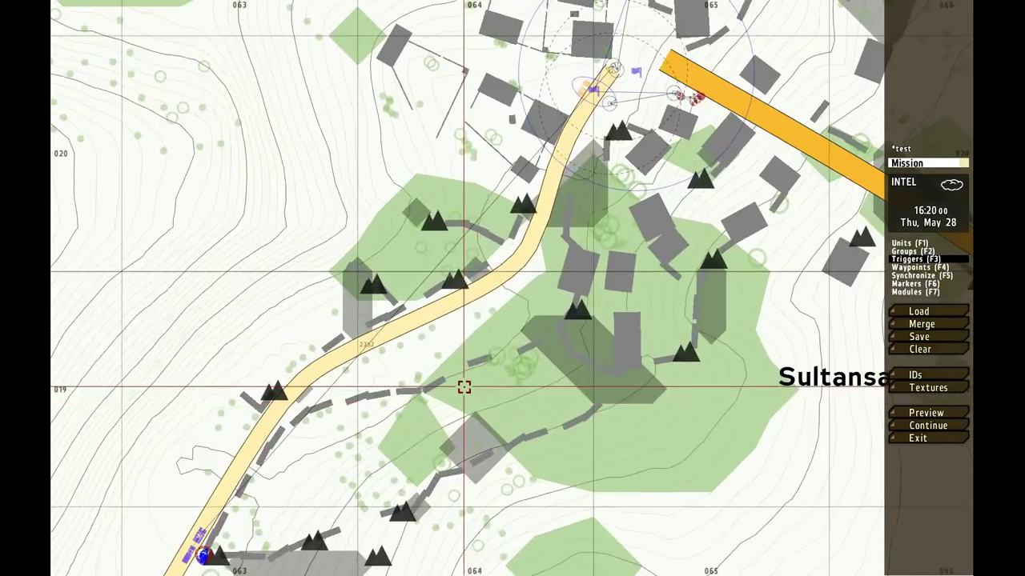
pyautogui.scroll(-5, 606, 320)
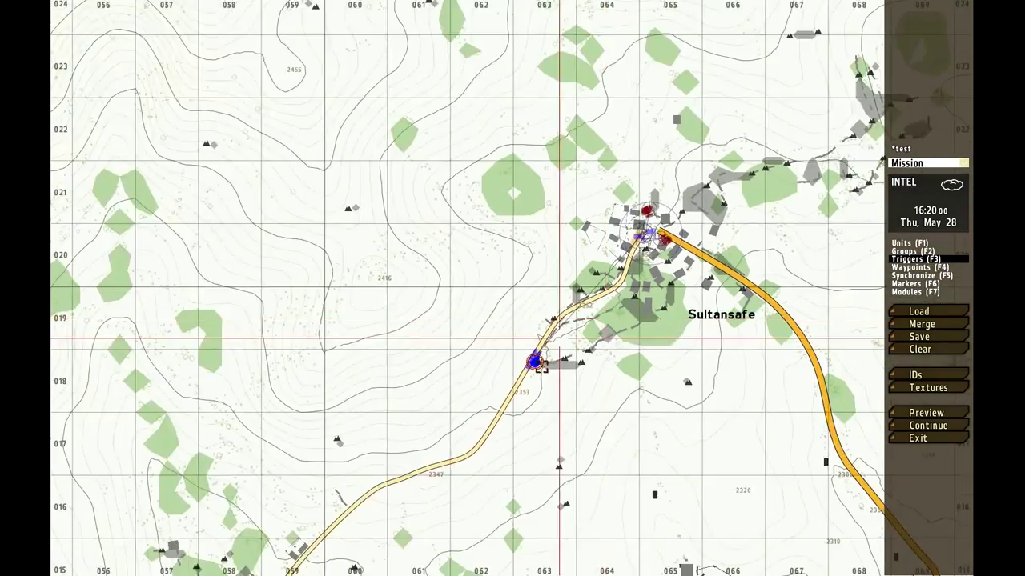
pyautogui.scroll(6, 531, 373)
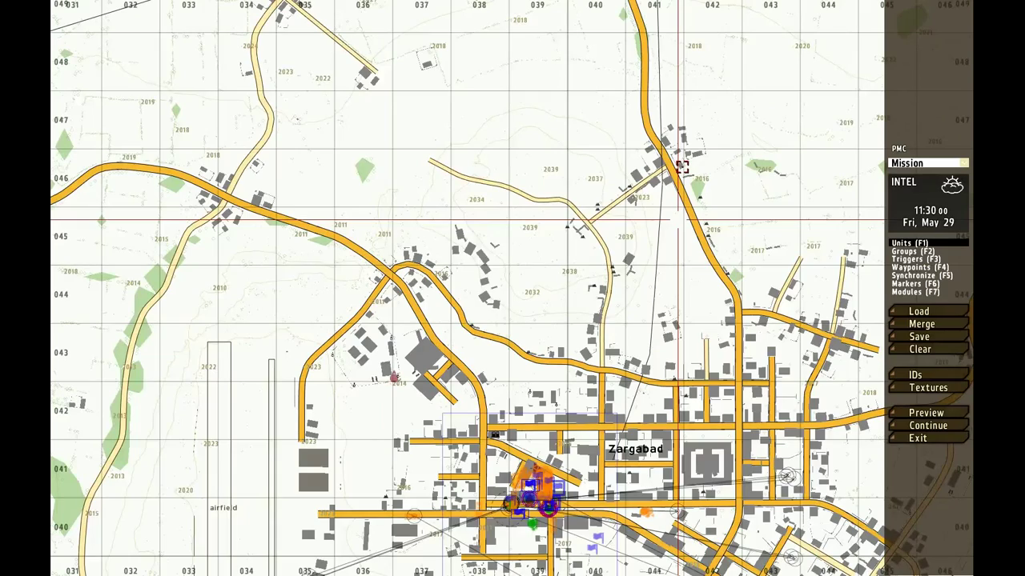
# Step: Examine the PMC mission's units, triggers and waypoint links in central Zargabad on the map
pyautogui.scroll(5, 681, 166)
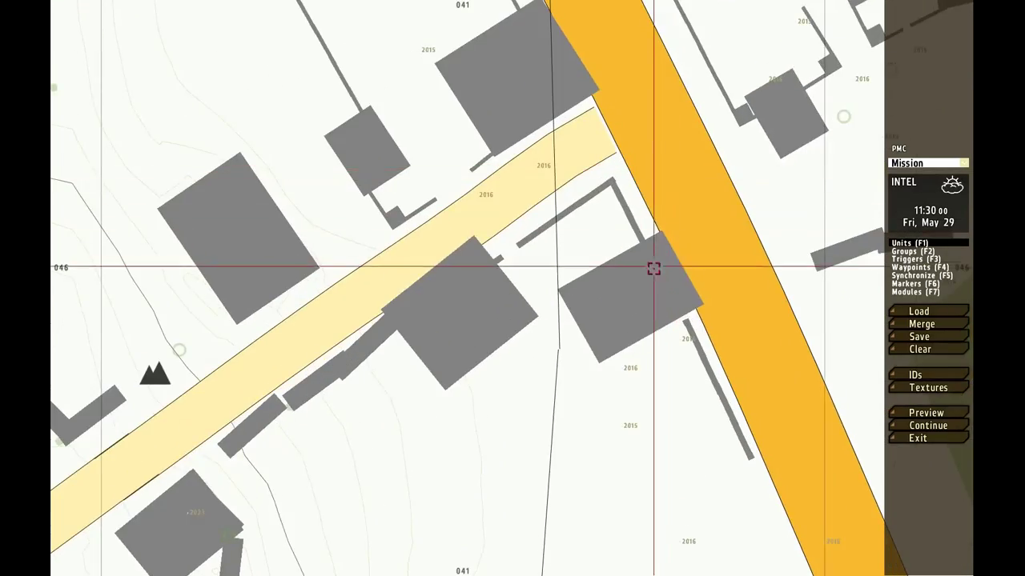
pyautogui.scroll(-3, 647, 267)
pyautogui.scroll(-4, 653, 200)
pyautogui.scroll(5, 603, 304)
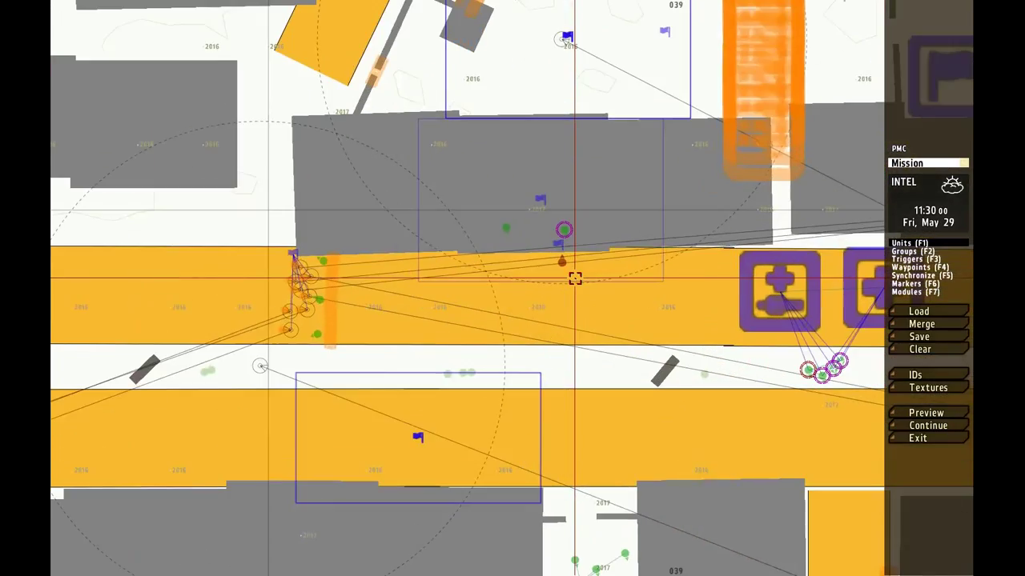
pyautogui.scroll(-4, 575, 278)
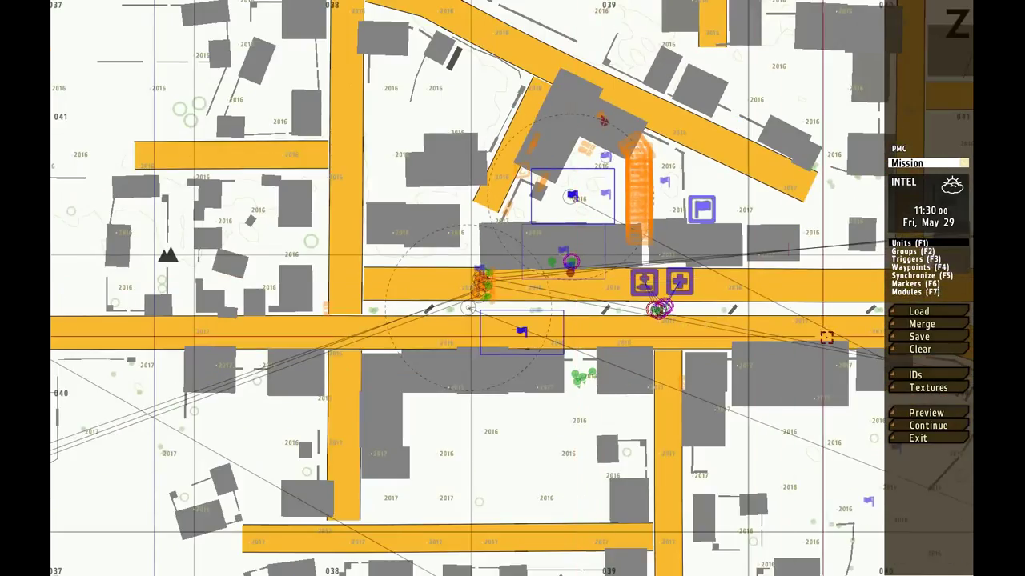
pyautogui.moveTo(737, 337); pyautogui.dragTo(646, 342, button='right')
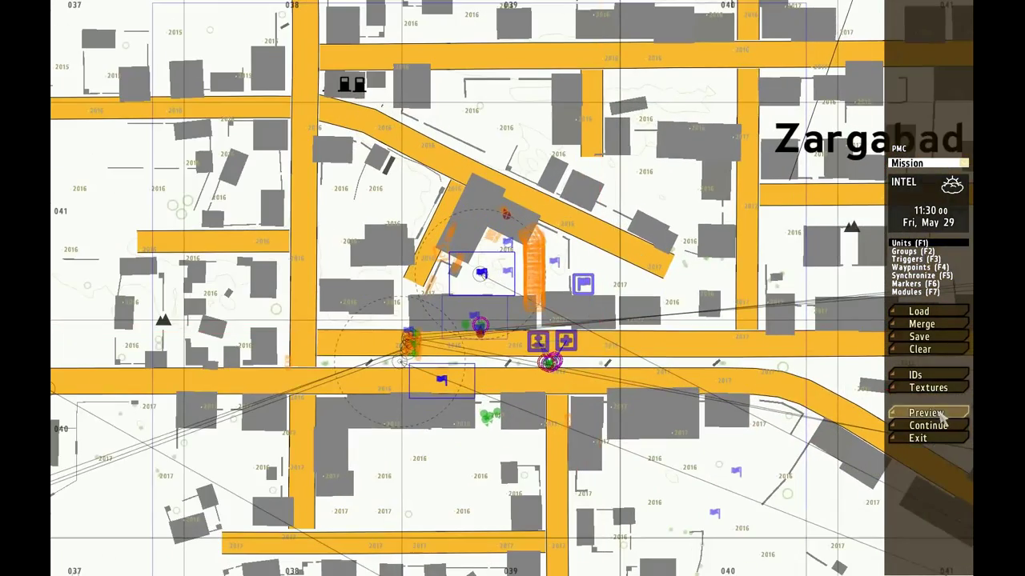
# Step: Preview the PMC mission, get out of the SUV at the destination and order the squad to disembark
pyautogui.click(925, 413)
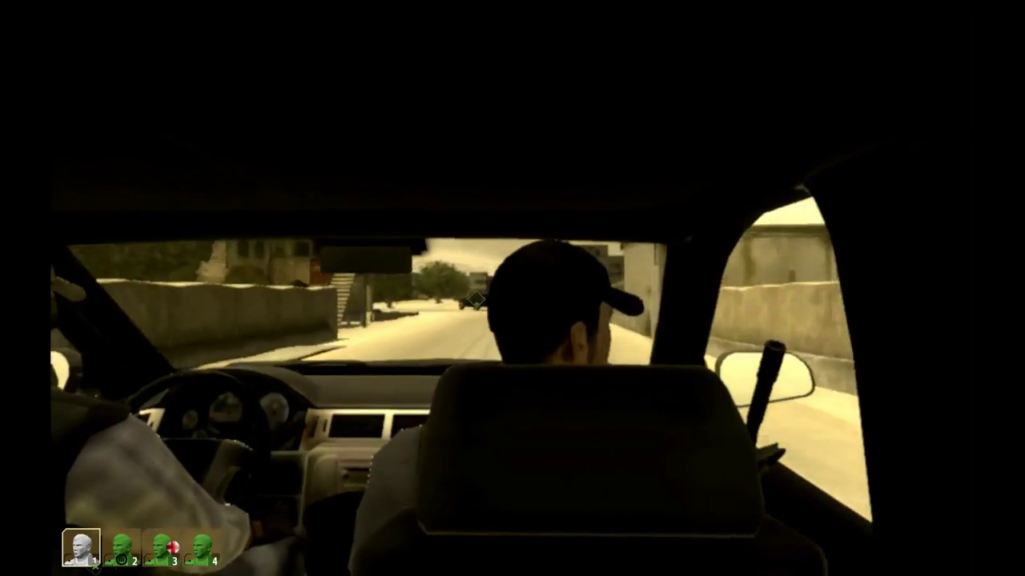
pyautogui.press('KP_Enter')
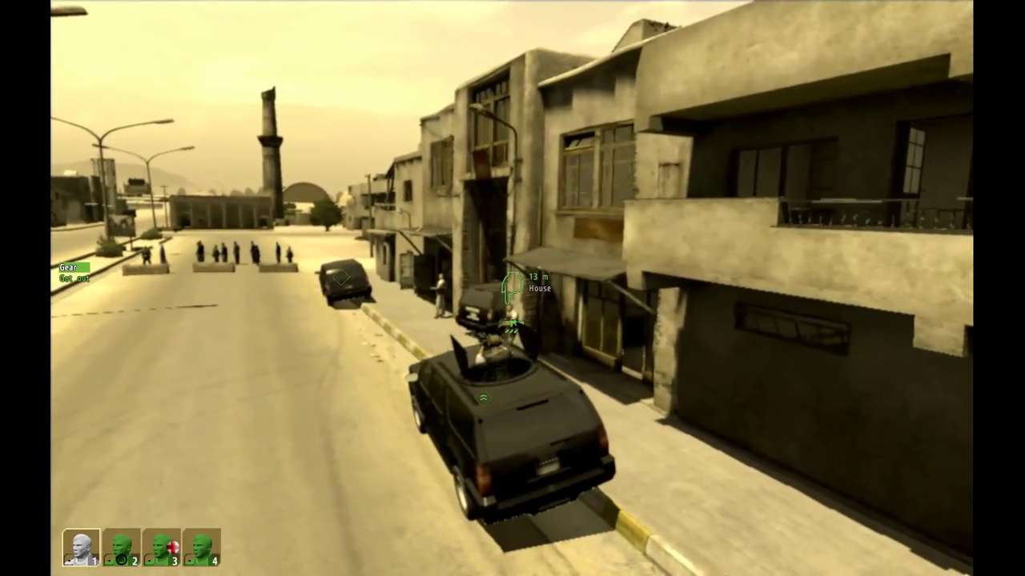
pyautogui.middleClick(511, 288)
pyautogui.press('space')
pyautogui.scroll(1, 512, 288)
pyautogui.middleClick(511, 289)
# Step: Leave the SUV and patrol on foot around the armored SUV while the squad disembarks
pyautogui.press('w')
pyautogui.press('w')
pyautogui.press('space')
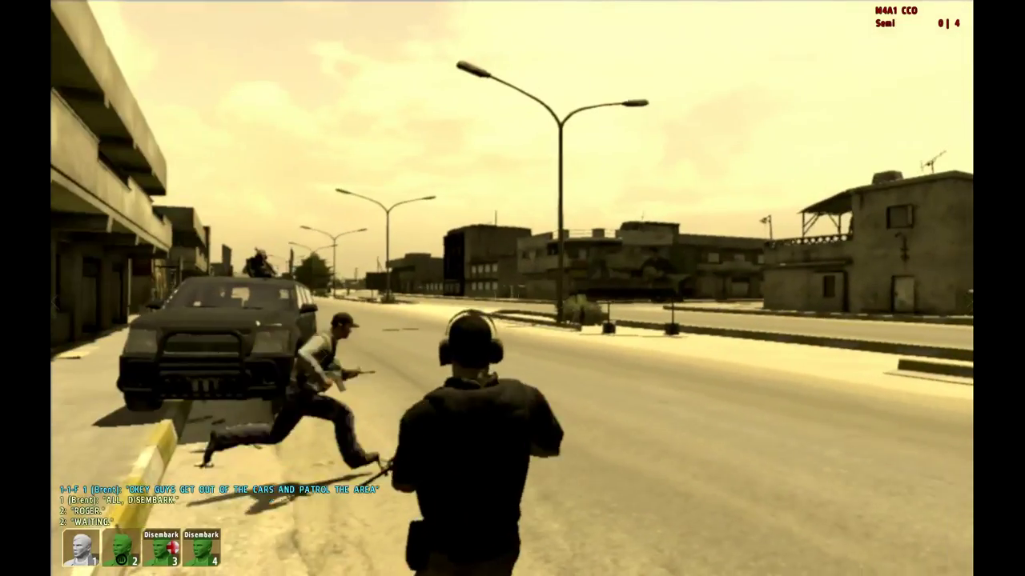
pyautogui.press('w')
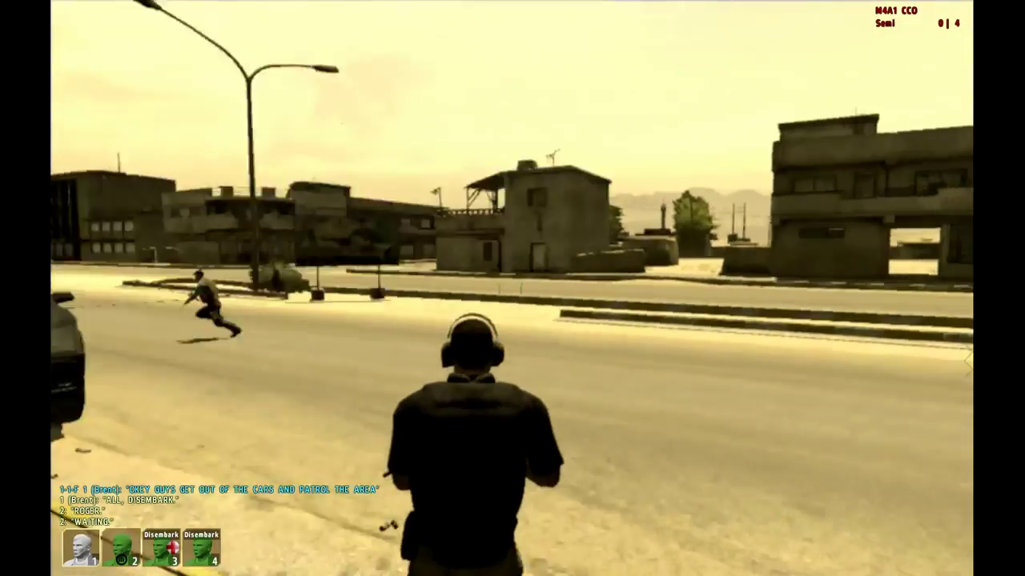
pyautogui.press('w')
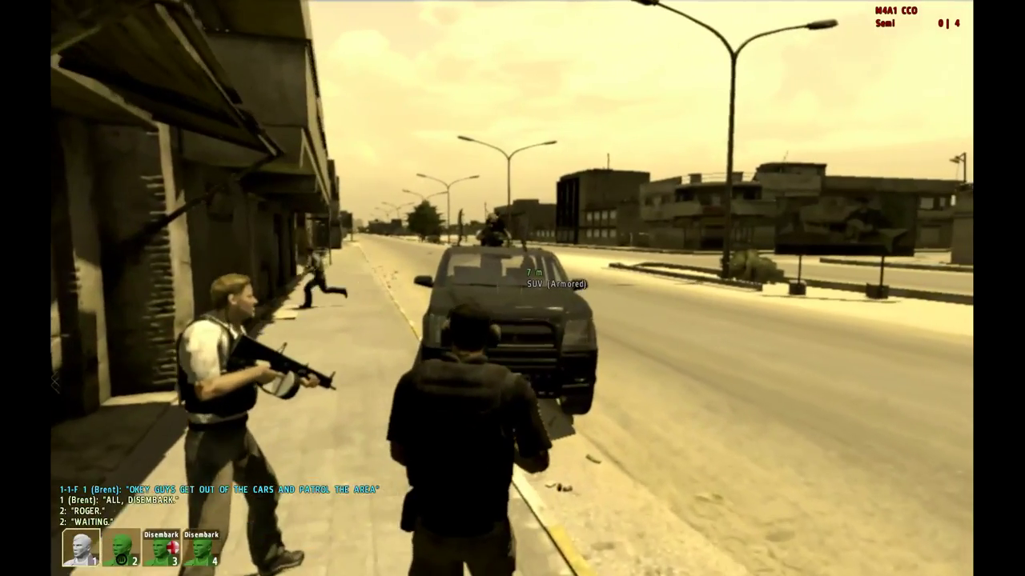
pyautogui.press('w')
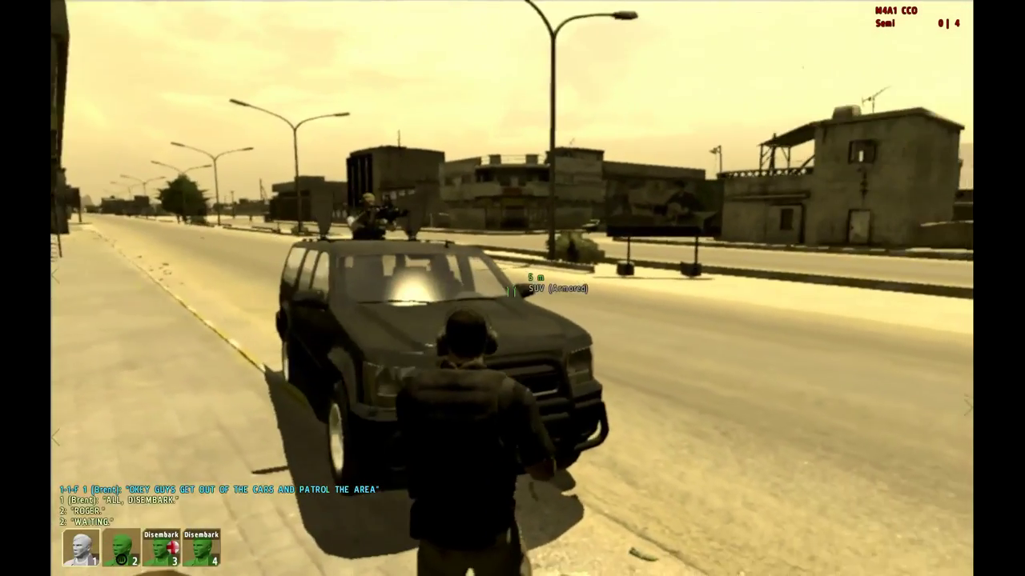
pyautogui.press('w')
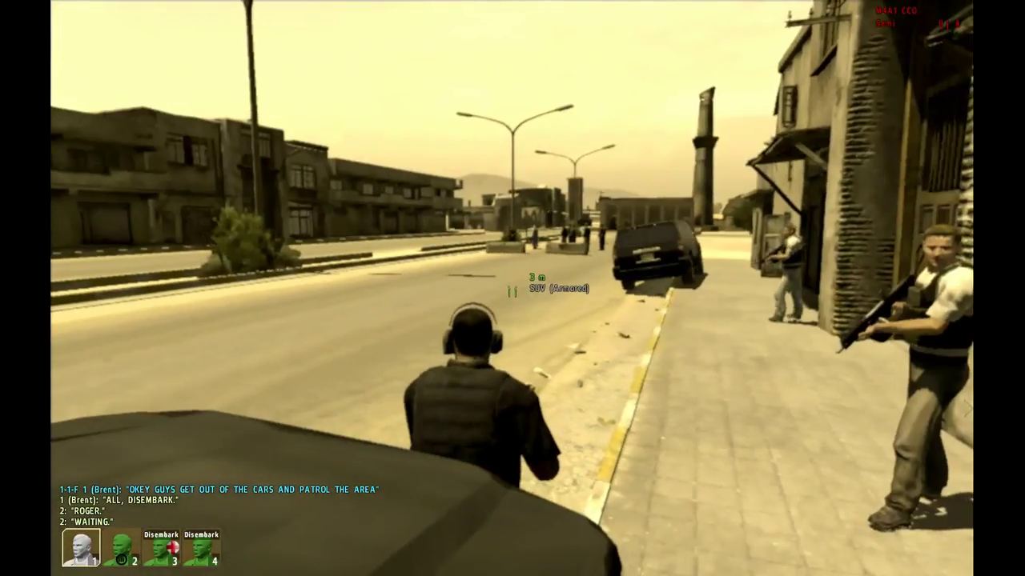
# Step: Walk along the sidewalk to the PMC SUV parked ahead, near the civilians at the concrete barriers
pyautogui.press('w')
pyautogui.press('space')
pyautogui.press('BackSpace')
pyautogui.press('w')
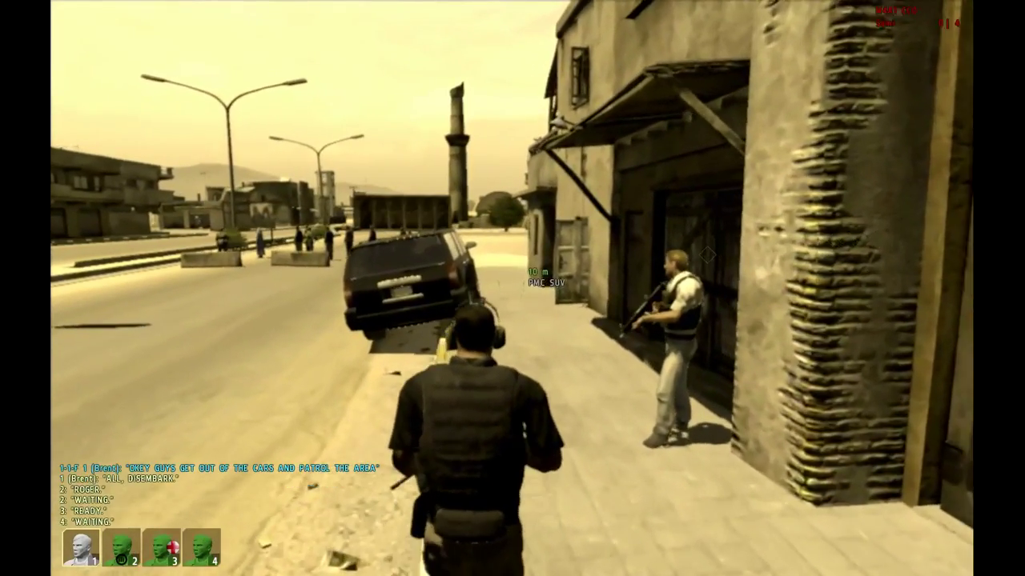
pyautogui.press('w')
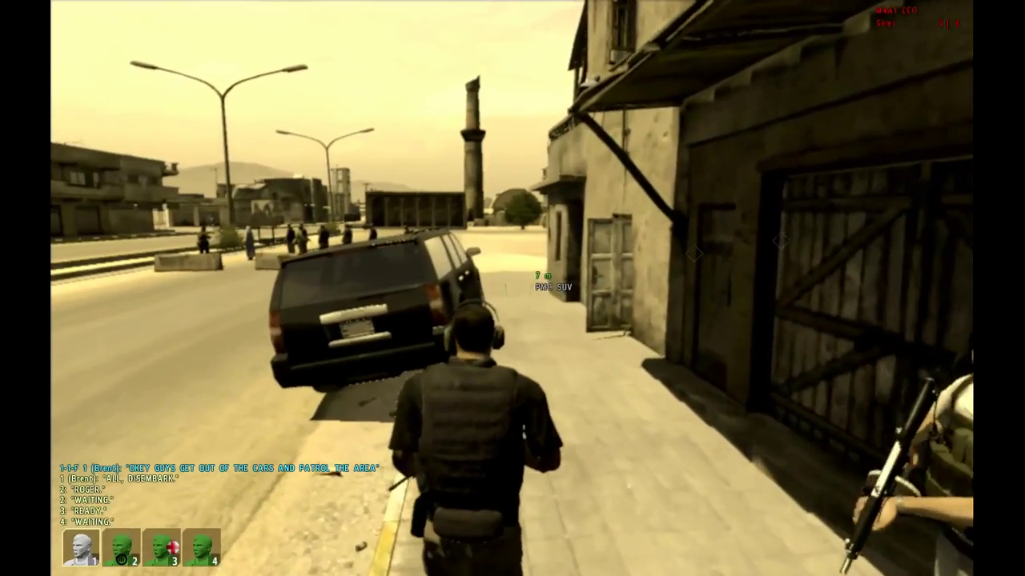
pyautogui.press('w')
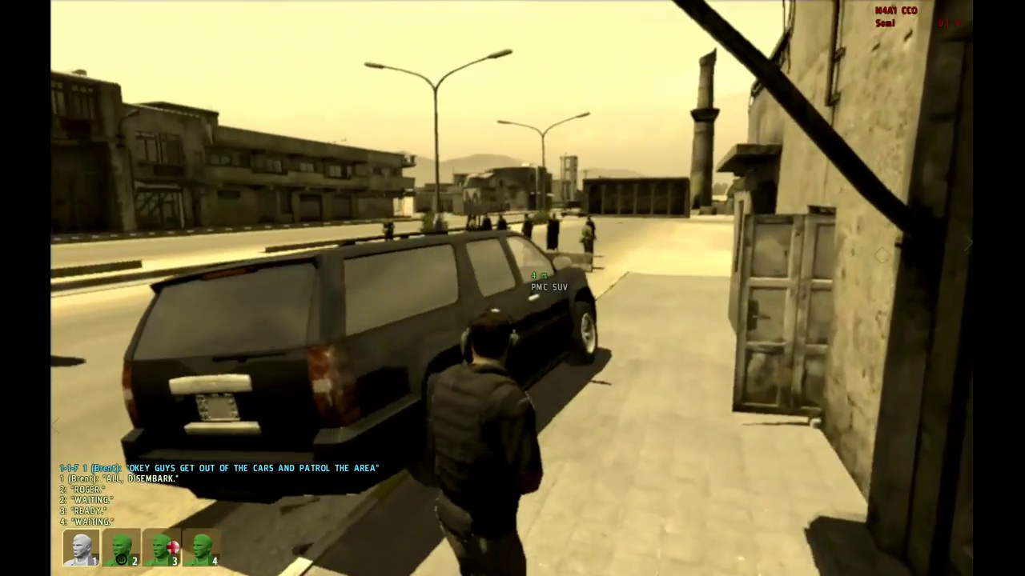
pyautogui.press('w')
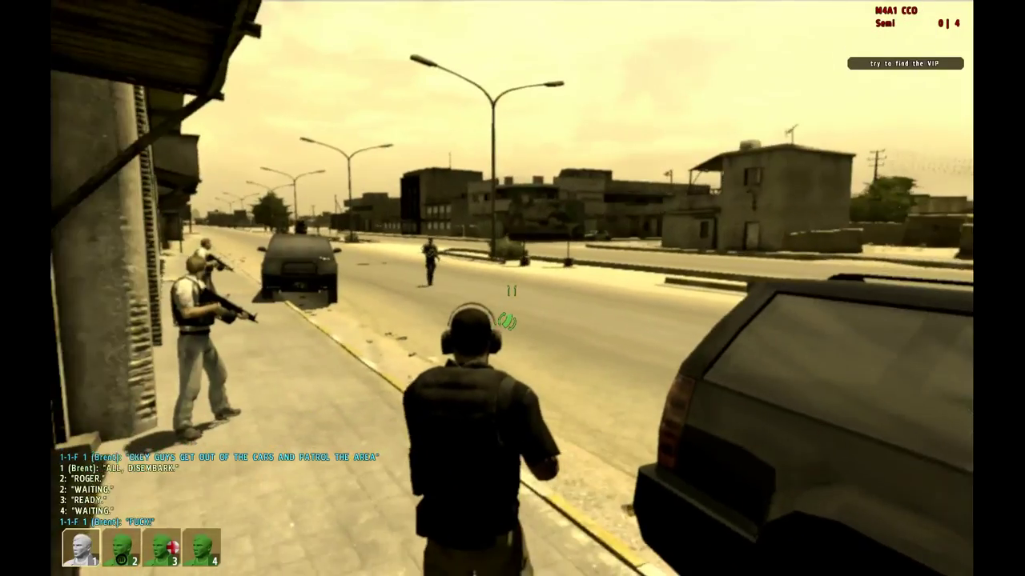
# Step: Move back toward the armored SUV and survey the street on both sides during the incoming attack
pyautogui.press('w')
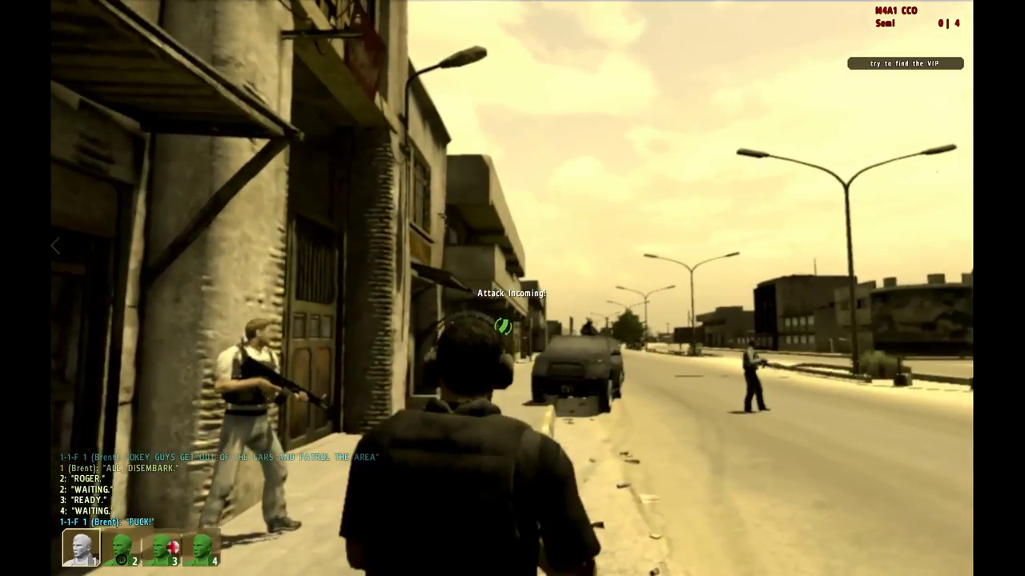
pyautogui.press('w')
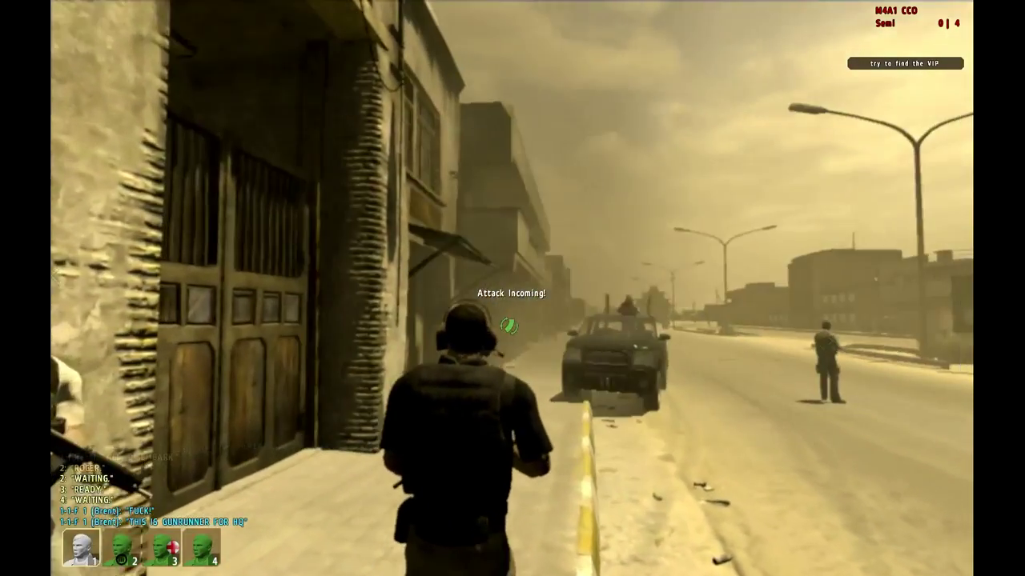
pyautogui.press('w')
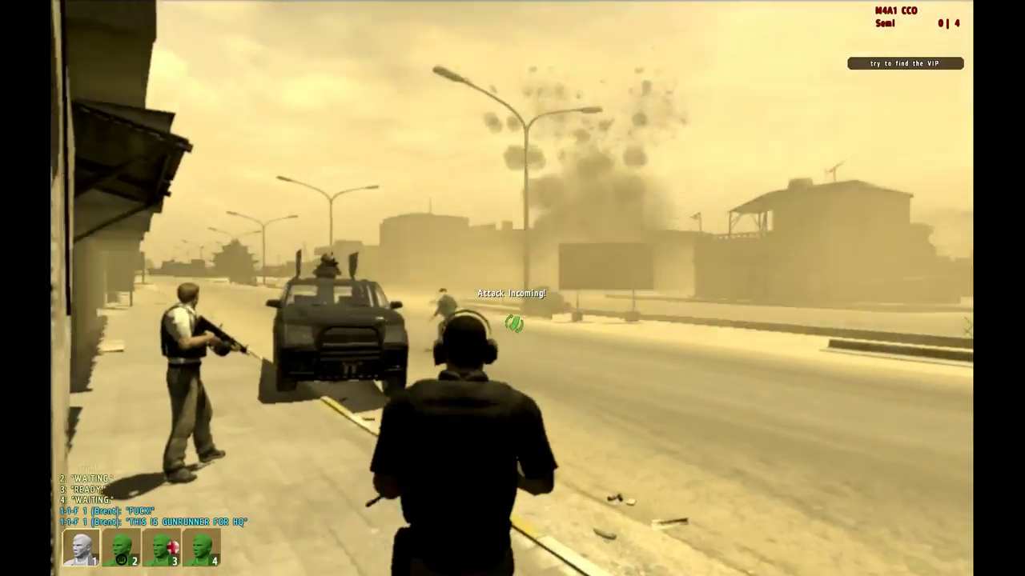
pyautogui.press('w')
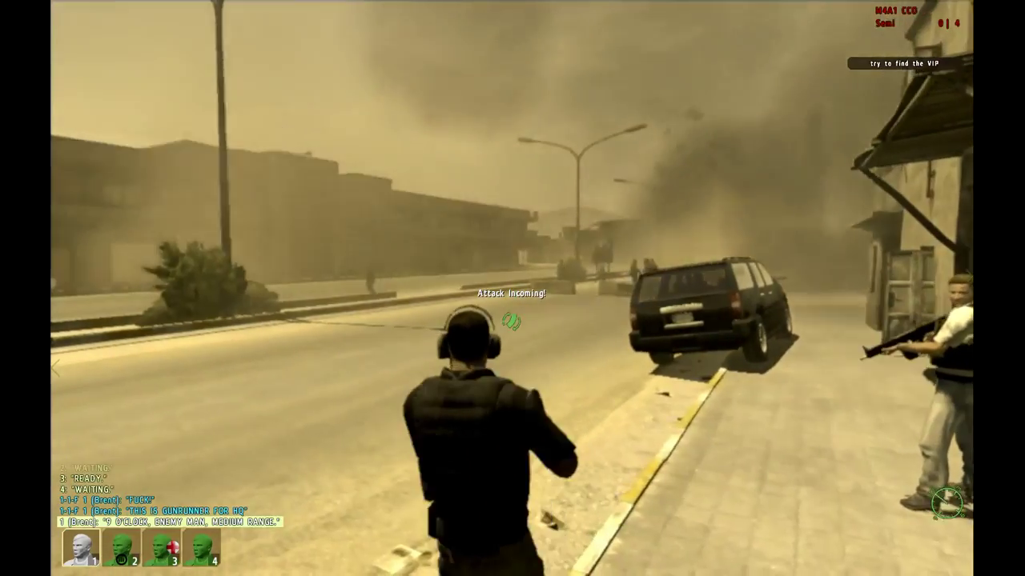
pyautogui.press('s')
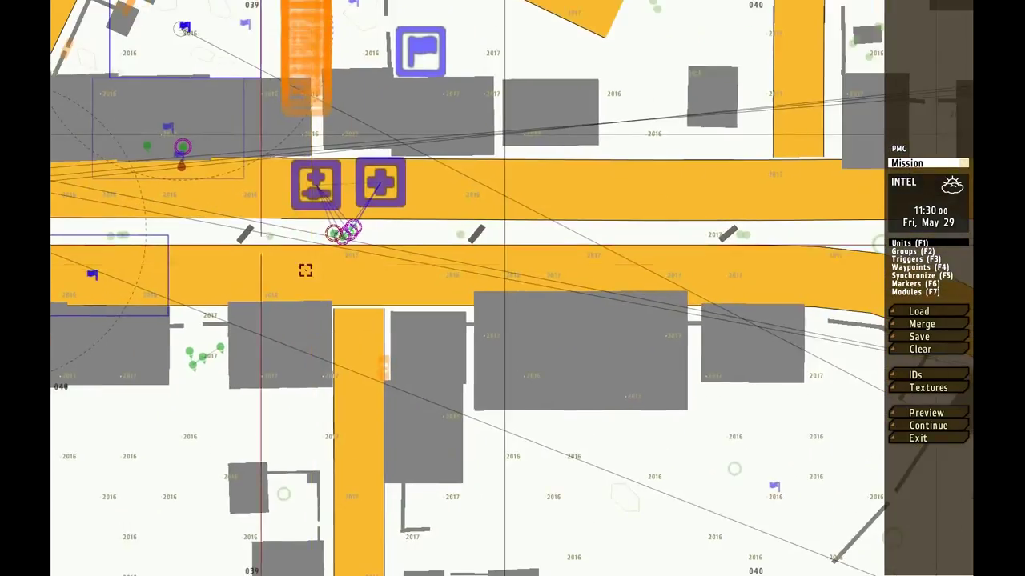
# Step: Examine the PMC convoy's starting vehicles and triggers, and the units and triggers at the main street ambush site
pyautogui.scroll(3, 635, 411)
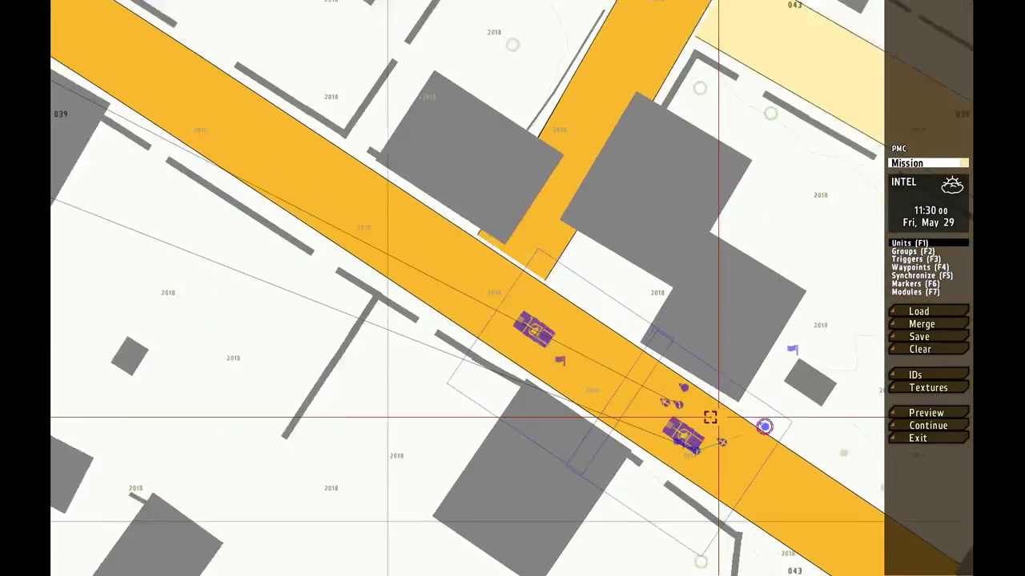
pyautogui.moveTo(304, 312); pyautogui.dragTo(880, 552, button='right')
pyautogui.scroll(-6, 501, 211)
pyautogui.moveTo(448, 197); pyautogui.dragTo(850, 358, button='right')
pyautogui.scroll(-2, 550, 206)
pyautogui.scroll(6, 414, 227)
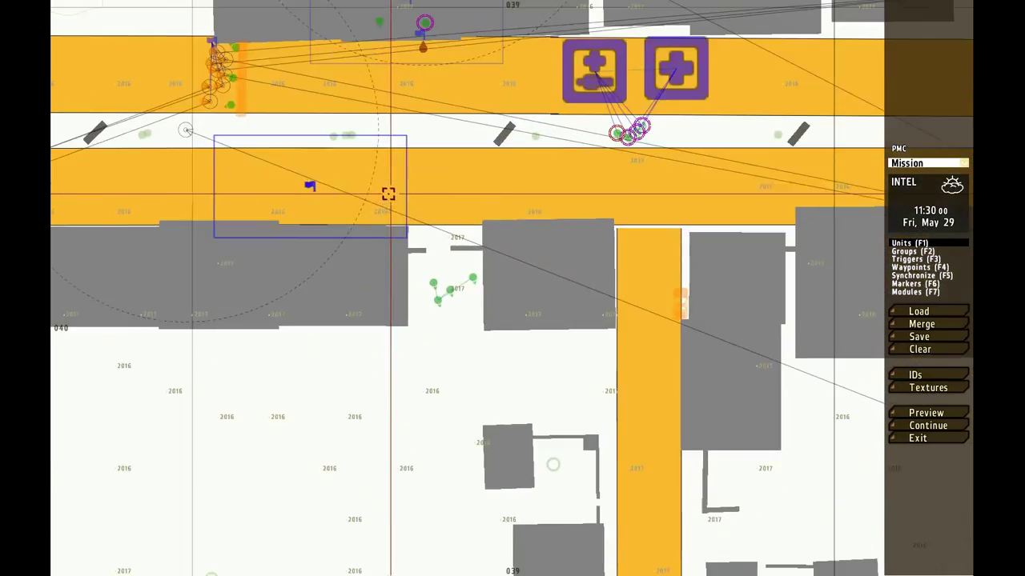
# Step: Examine the PMC mission's overall layout across Zargabad and its surroundings, then the modules and waypoint links in the central ambush area
pyautogui.scroll(-5, 477, 279)
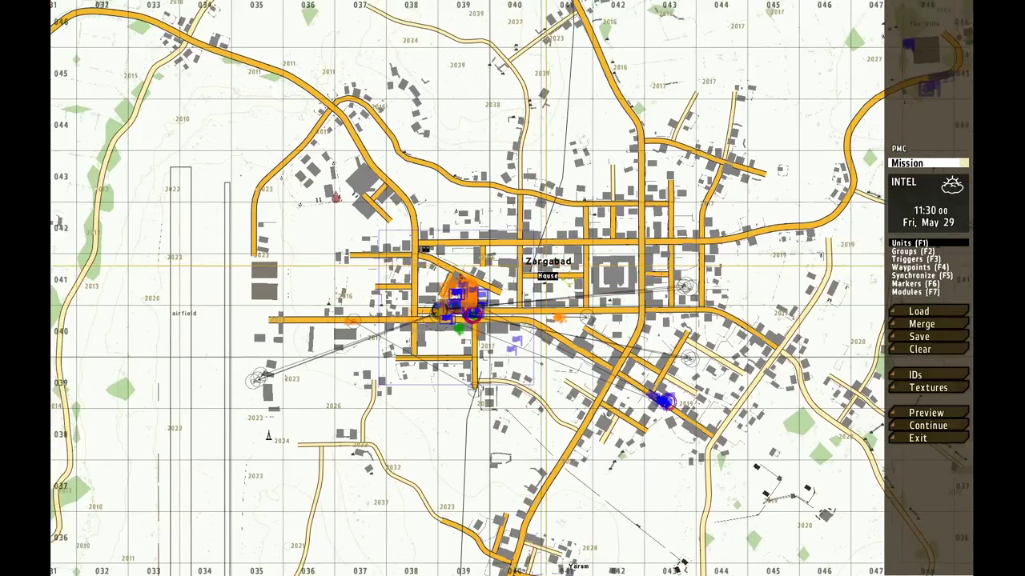
pyautogui.moveTo(554, 263); pyautogui.dragTo(568, 276, button='right')
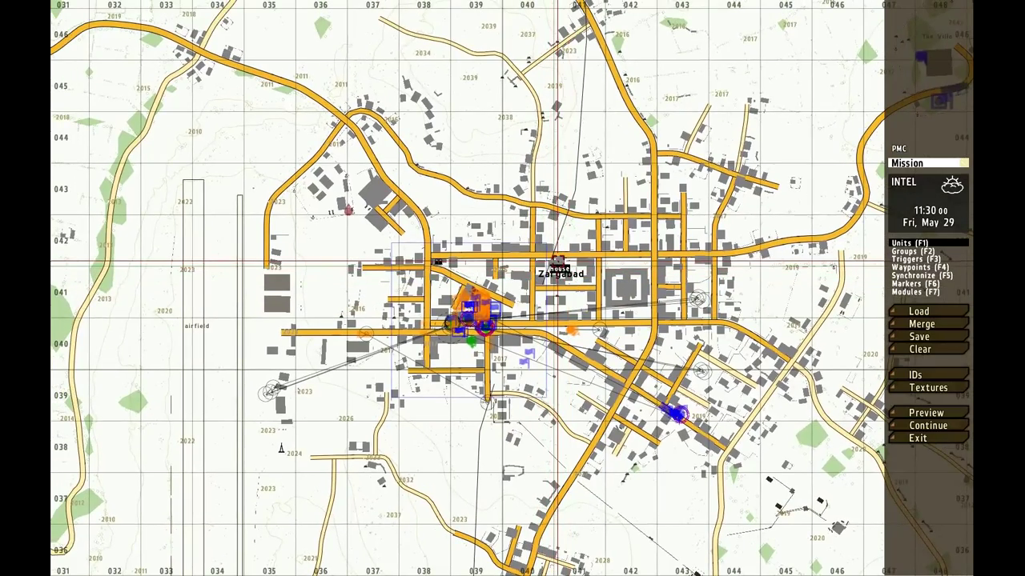
pyautogui.scroll(4, 557, 266)
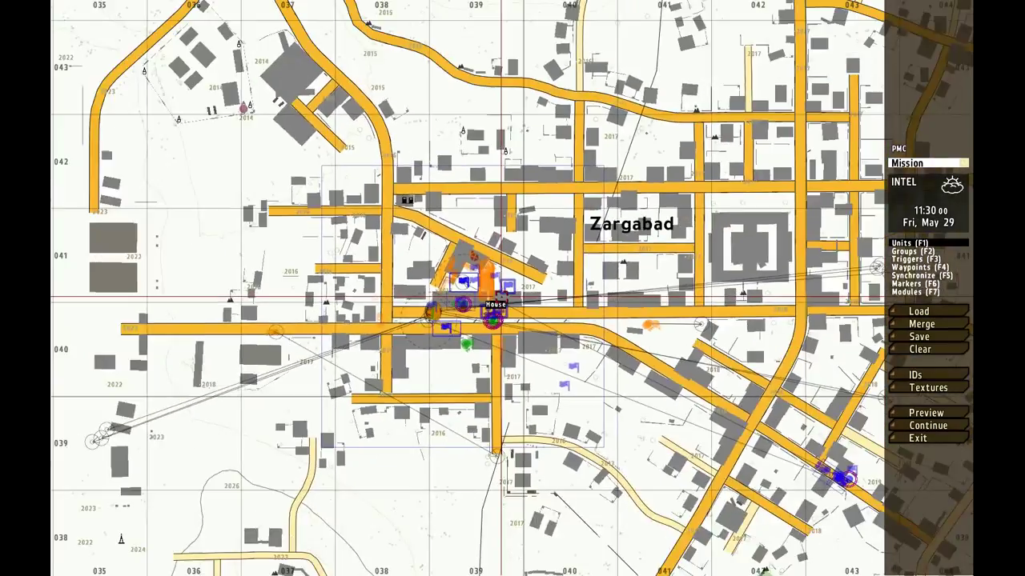
pyautogui.scroll(-5, 496, 314)
pyautogui.scroll(4, 569, 294)
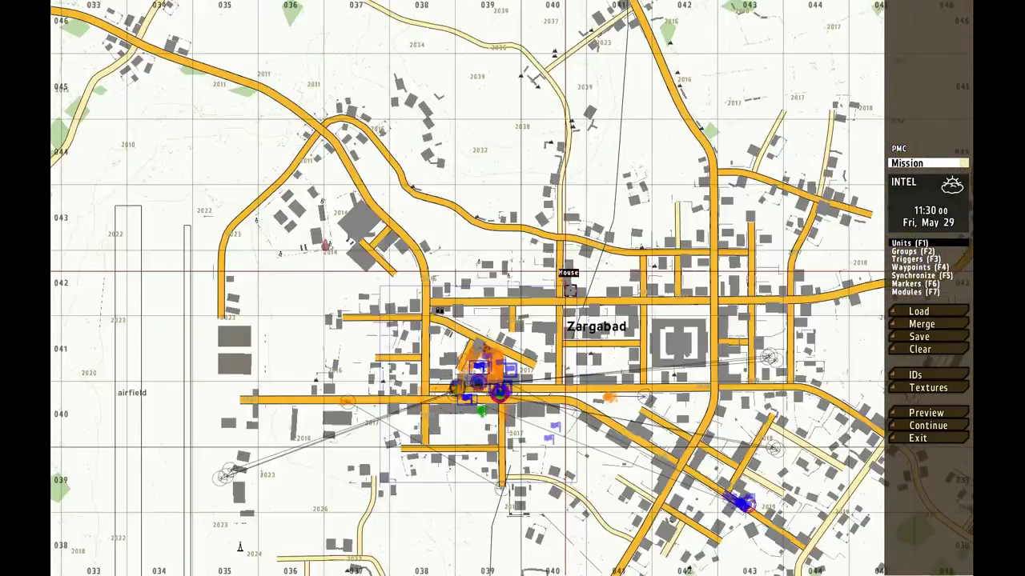
pyautogui.scroll(2, 569, 295)
pyautogui.scroll(-6, 659, 356)
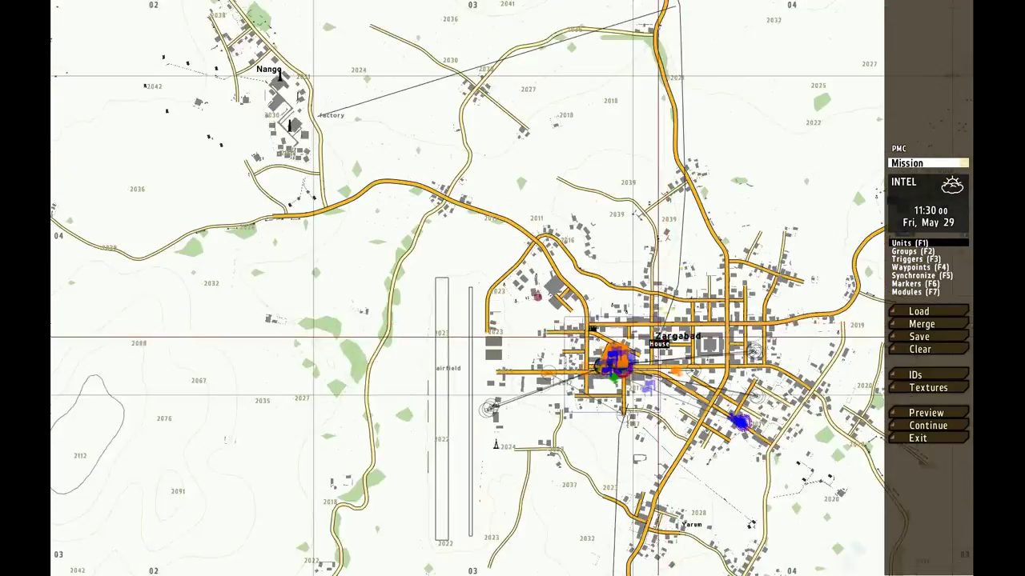
pyautogui.scroll(-4, 658, 338)
pyautogui.scroll(3, 712, 257)
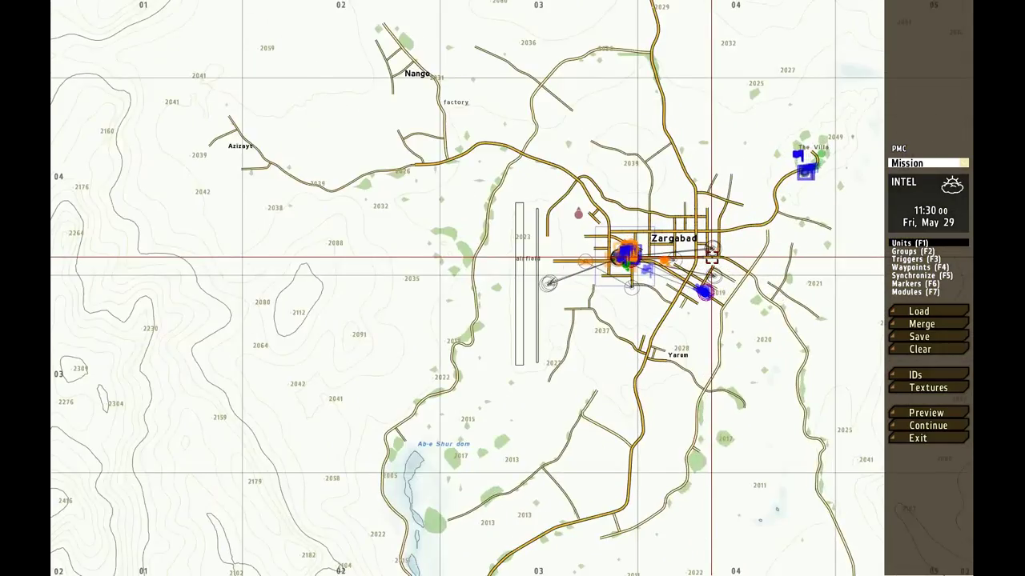
pyautogui.scroll(6, 711, 257)
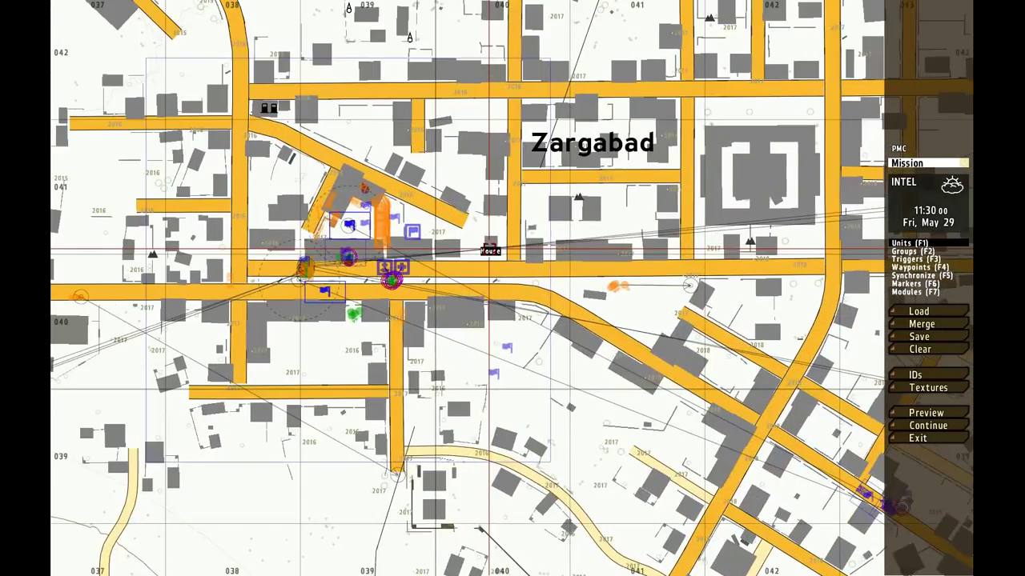
pyautogui.scroll(5, 490, 249)
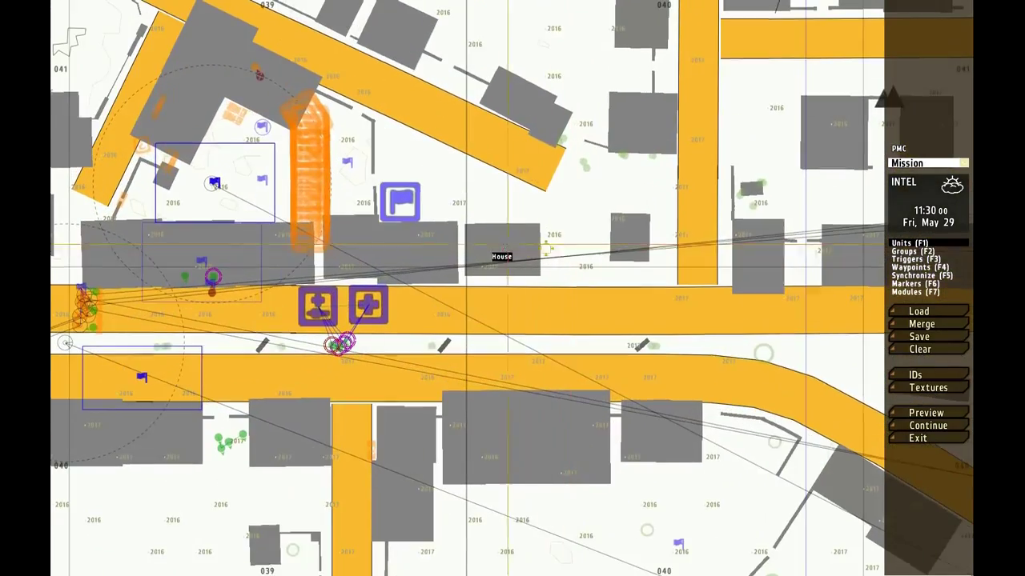
pyautogui.moveTo(549, 248); pyautogui.dragTo(584, 250, button='right')
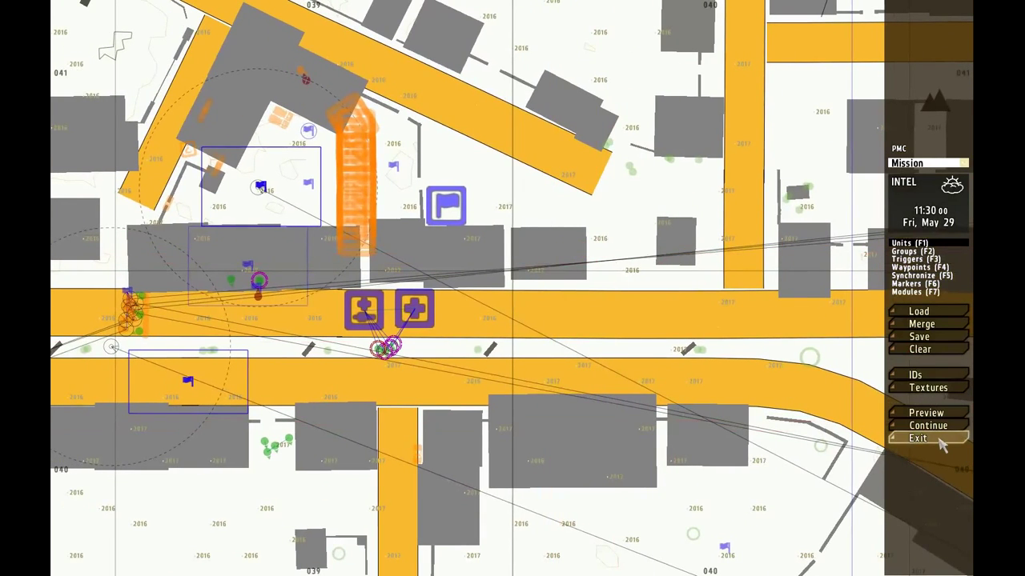